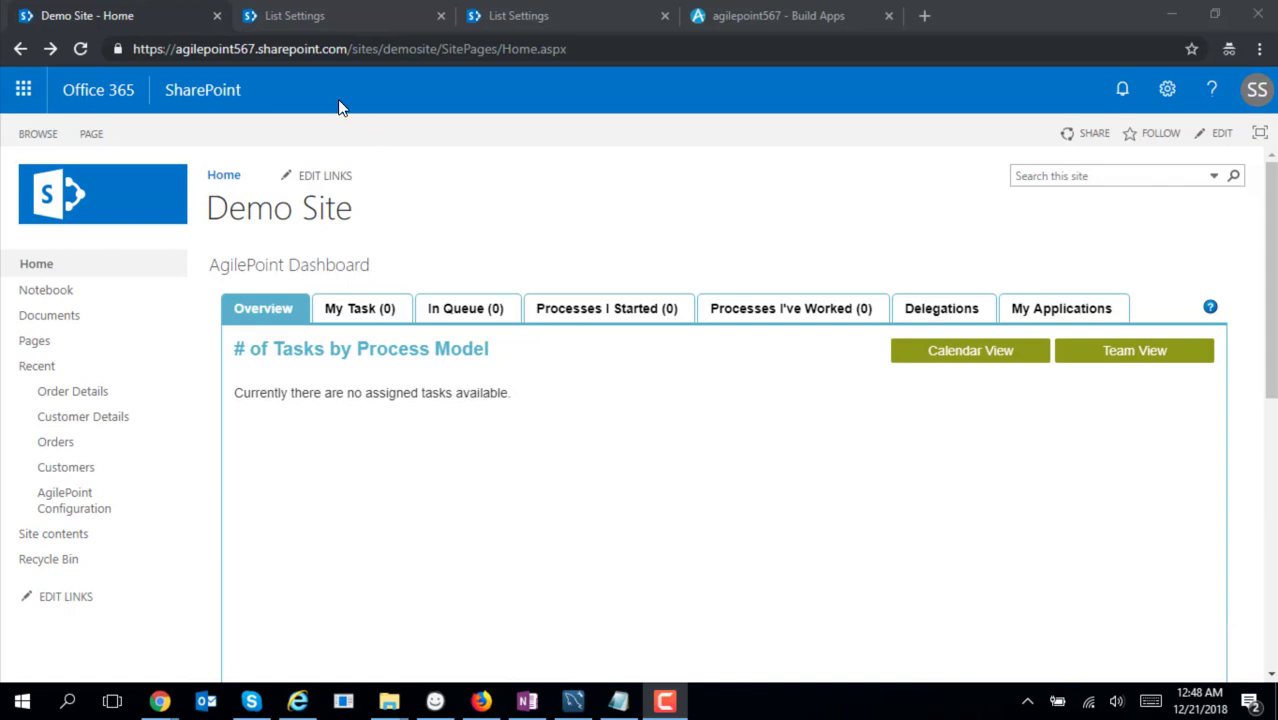
# Review the Customer Details list's columns, then the order list's Customer Name lookup, Order Date, Quantity, Unit Price and Amount columns
pyautogui.click(314, 20)
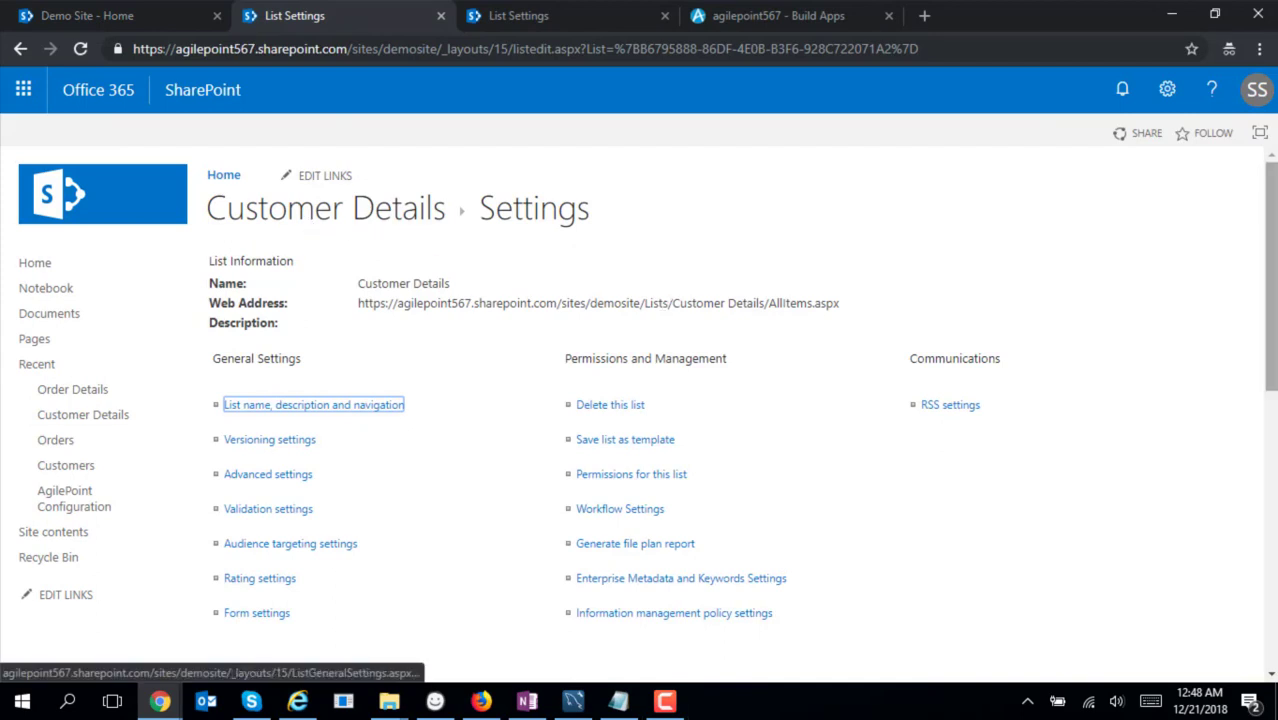
pyautogui.scroll(-2, 420, 237)
pyautogui.scroll(-3, 808, 460)
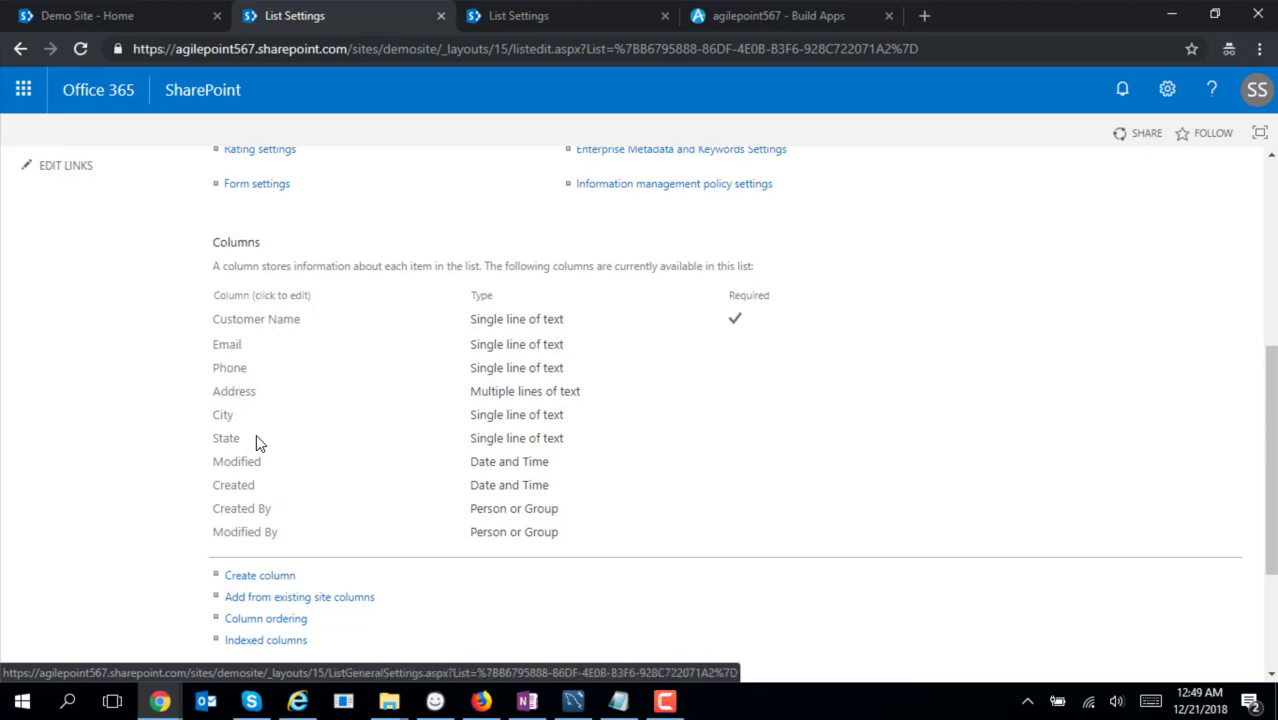
pyautogui.click(530, 26)
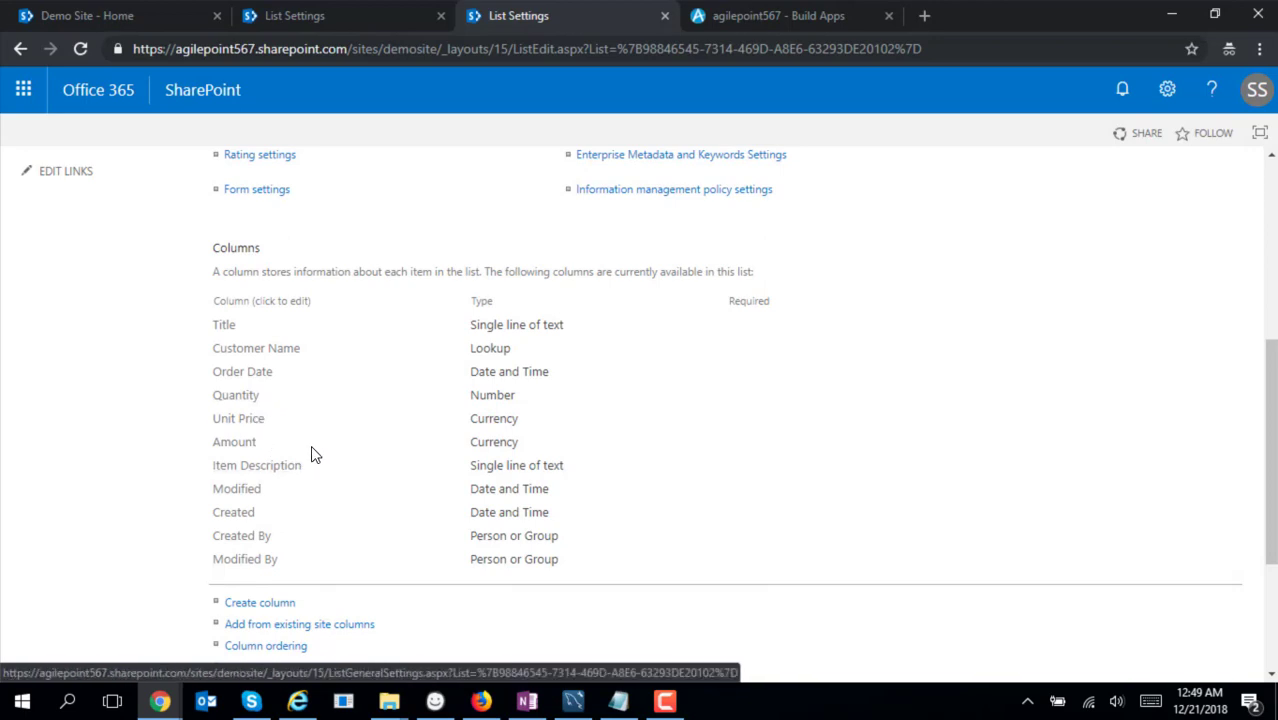
# Start a new form-based application named 'Customer Order Management' and advance to data source selection
pyautogui.click(772, 20)
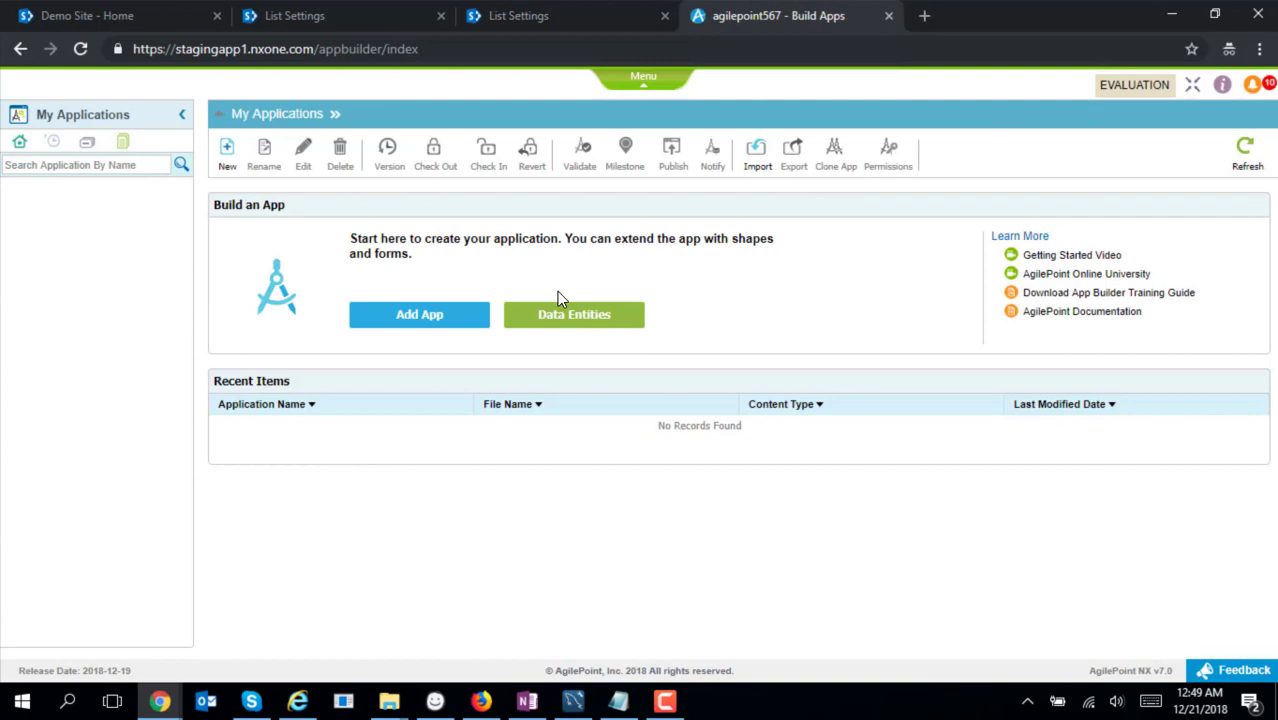
pyautogui.click(425, 331)
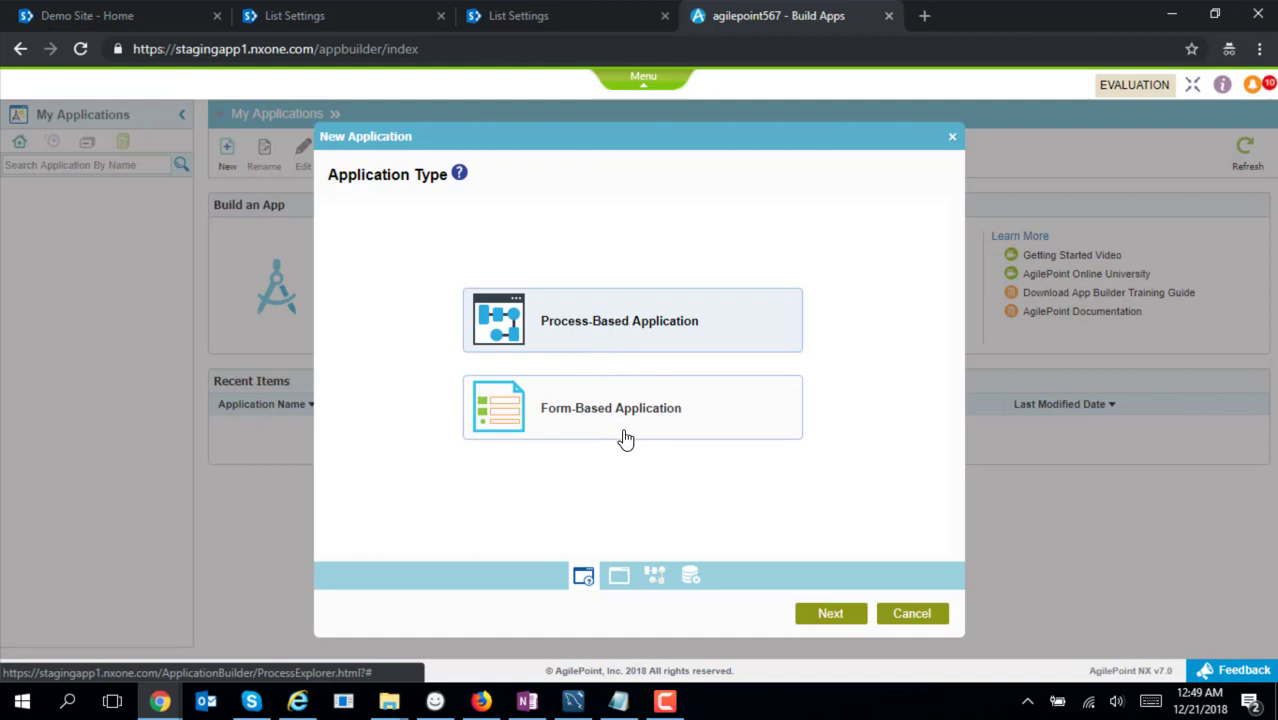
pyautogui.click(620, 425)
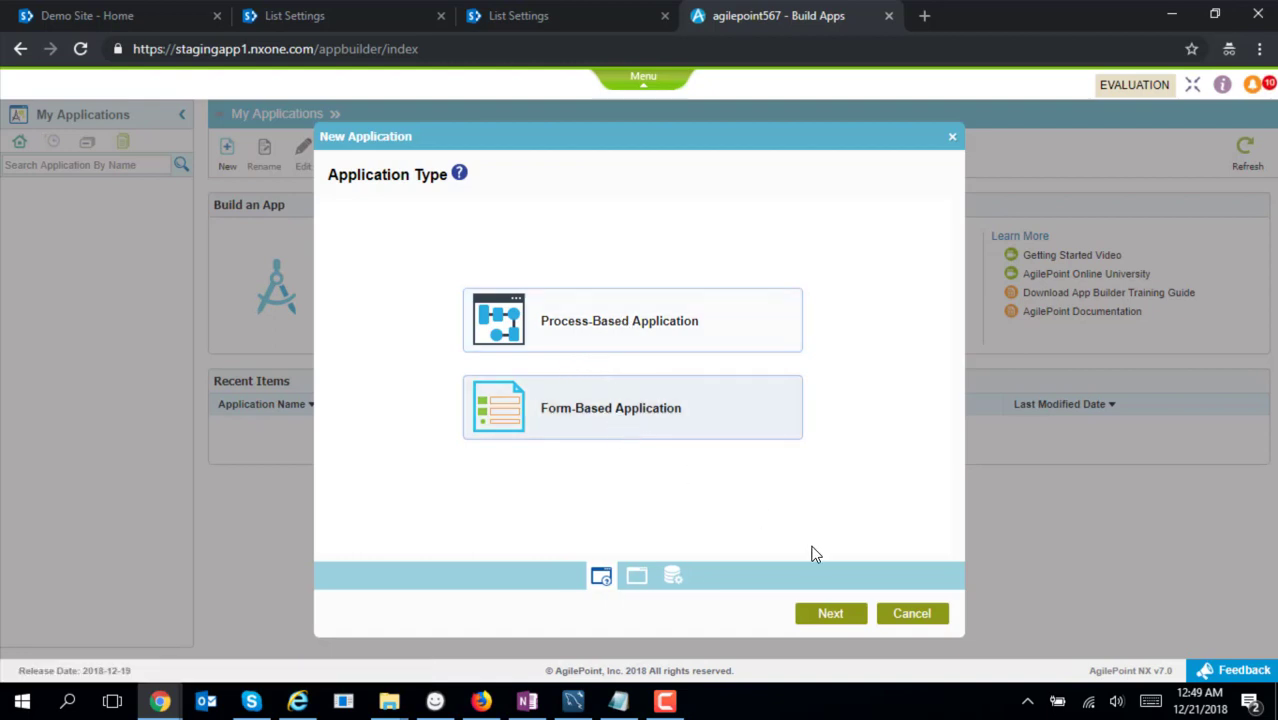
pyautogui.click(836, 617)
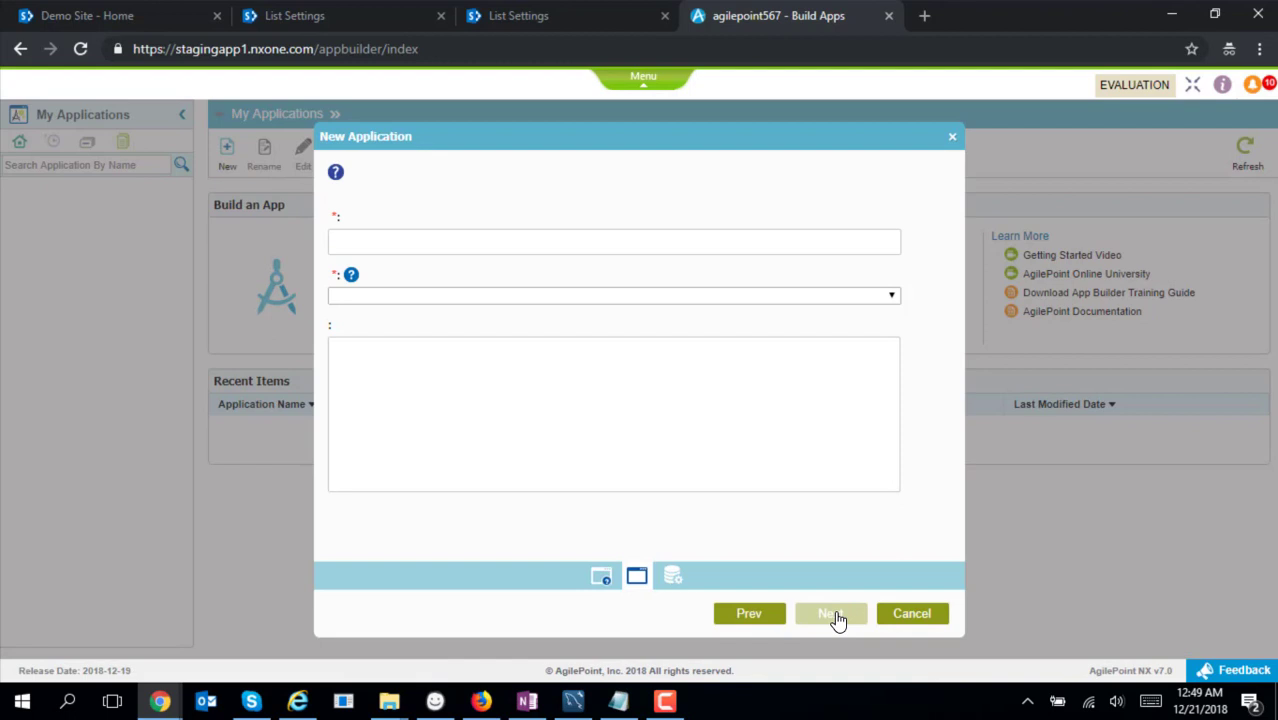
pyautogui.write('C')
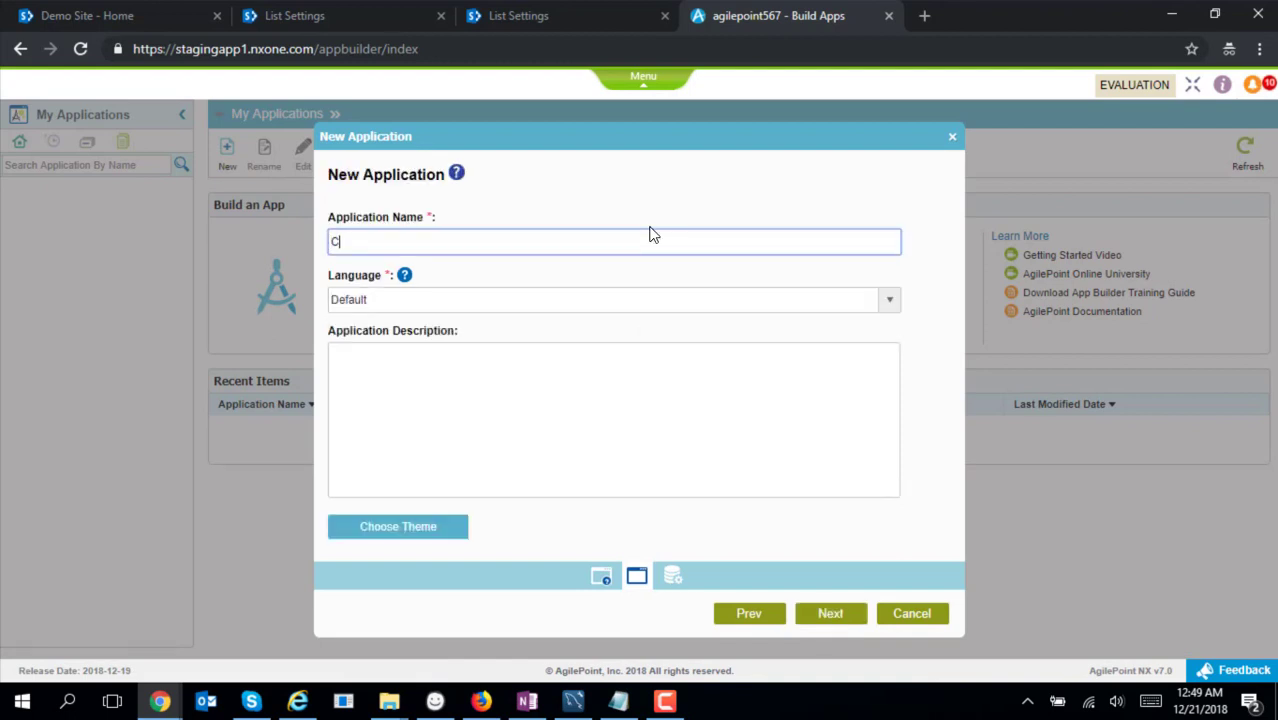
pyautogui.write('ustomer Order Management')
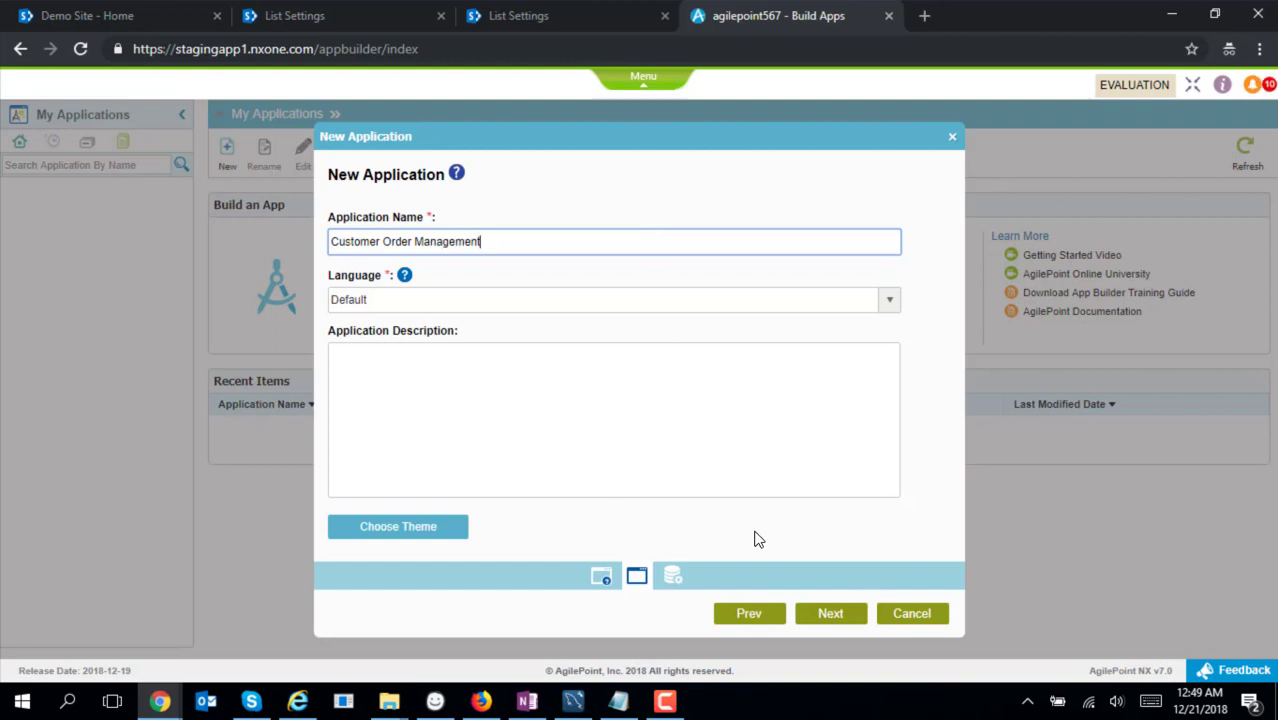
pyautogui.click(843, 614)
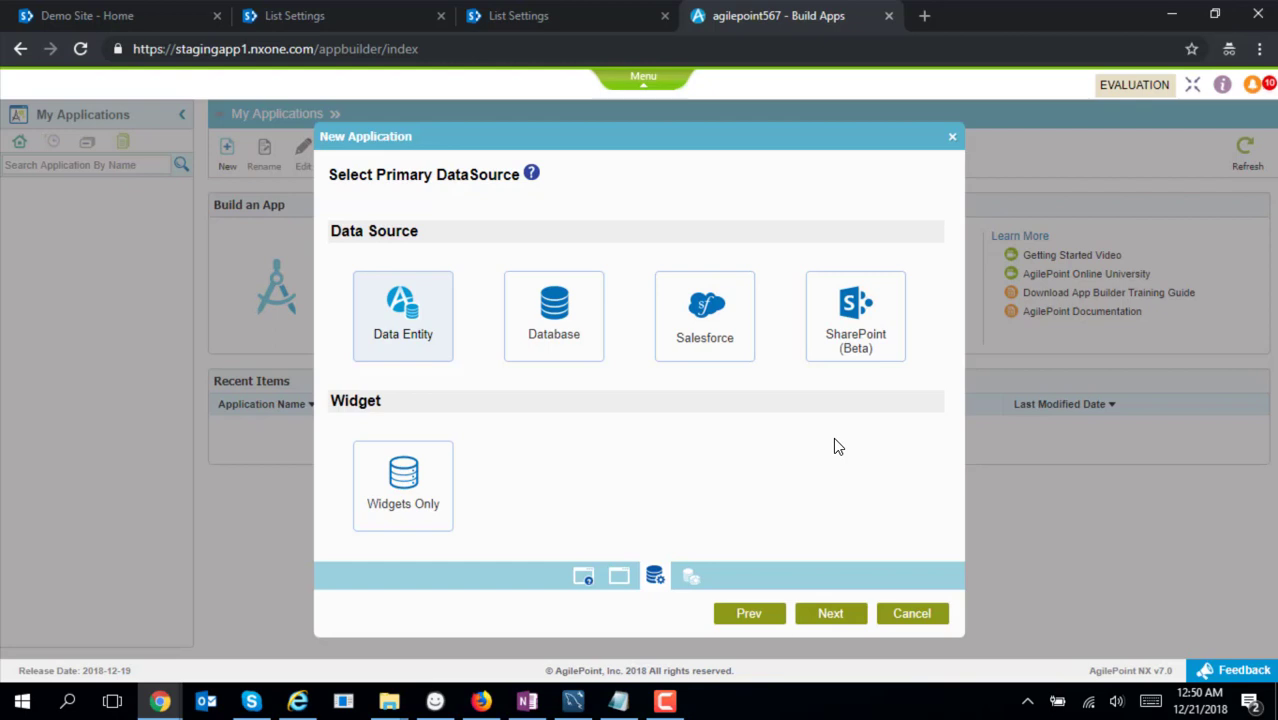
# Add SharePoint data source COM using Demosite-AP567 (Global), site URL / and the Customer Details list
pyautogui.click(857, 345)
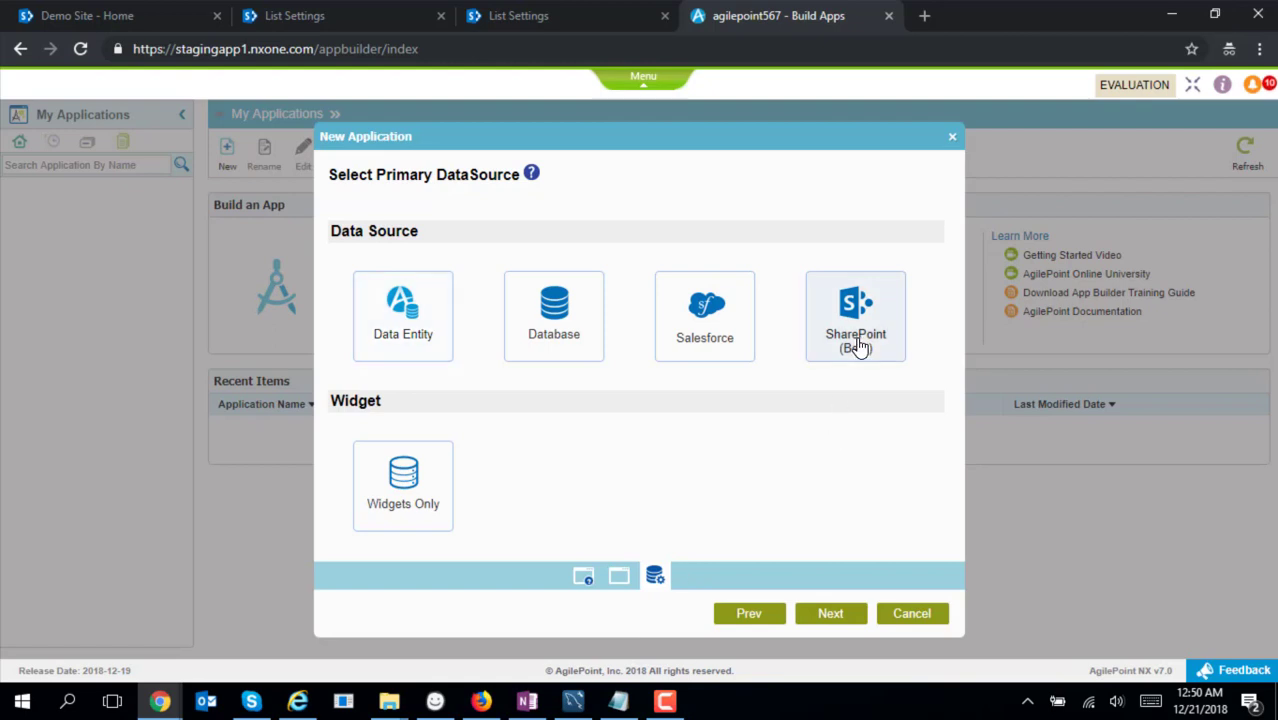
pyautogui.click(832, 613)
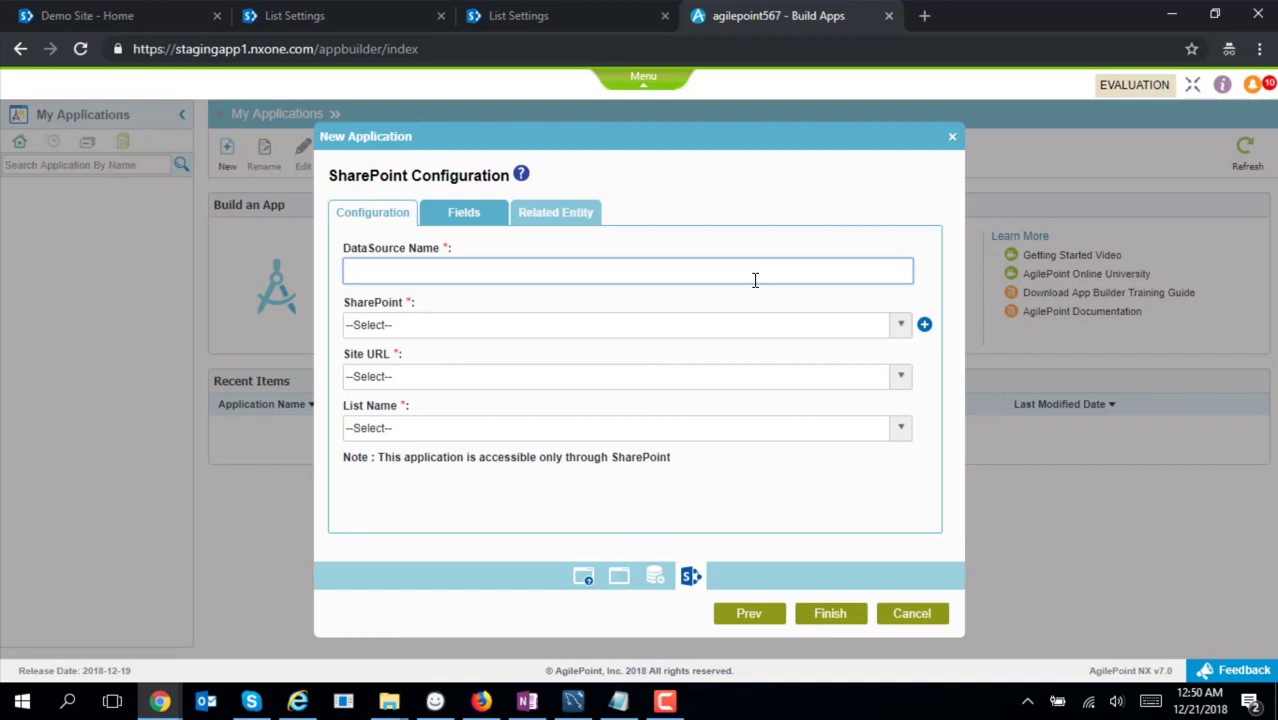
pyautogui.write('COM')
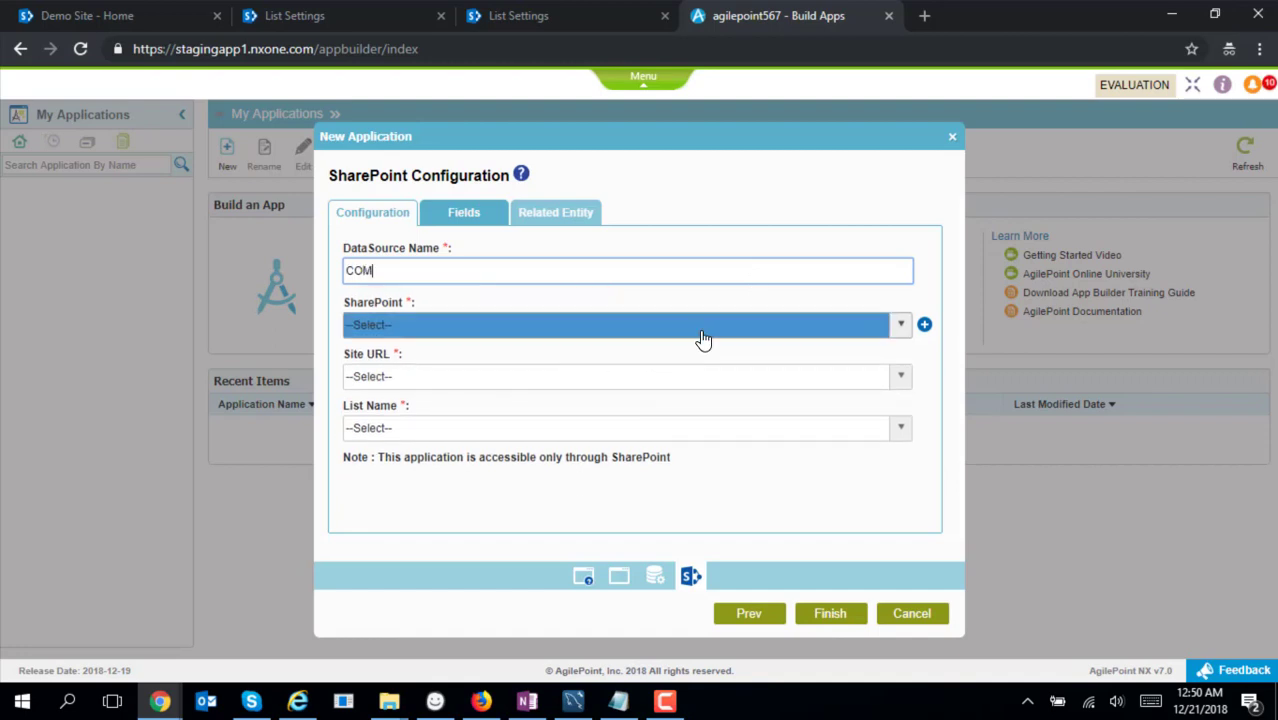
pyautogui.click(703, 330)
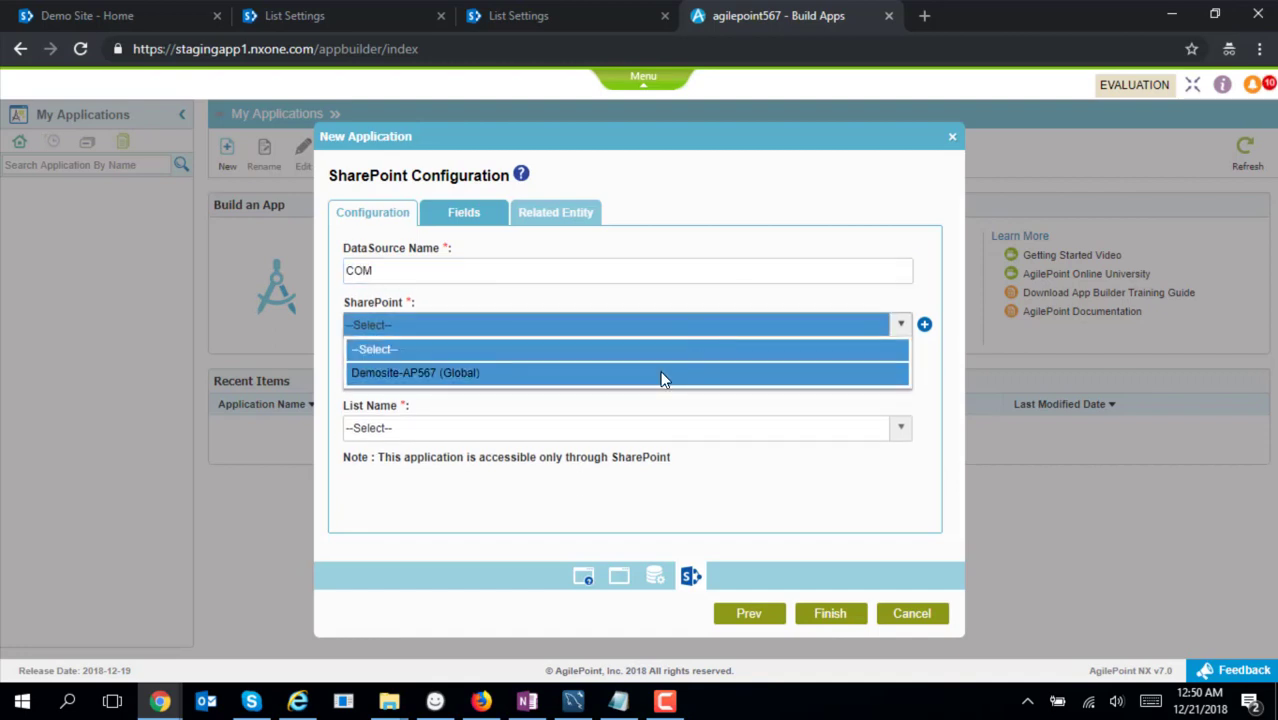
pyautogui.click(661, 375)
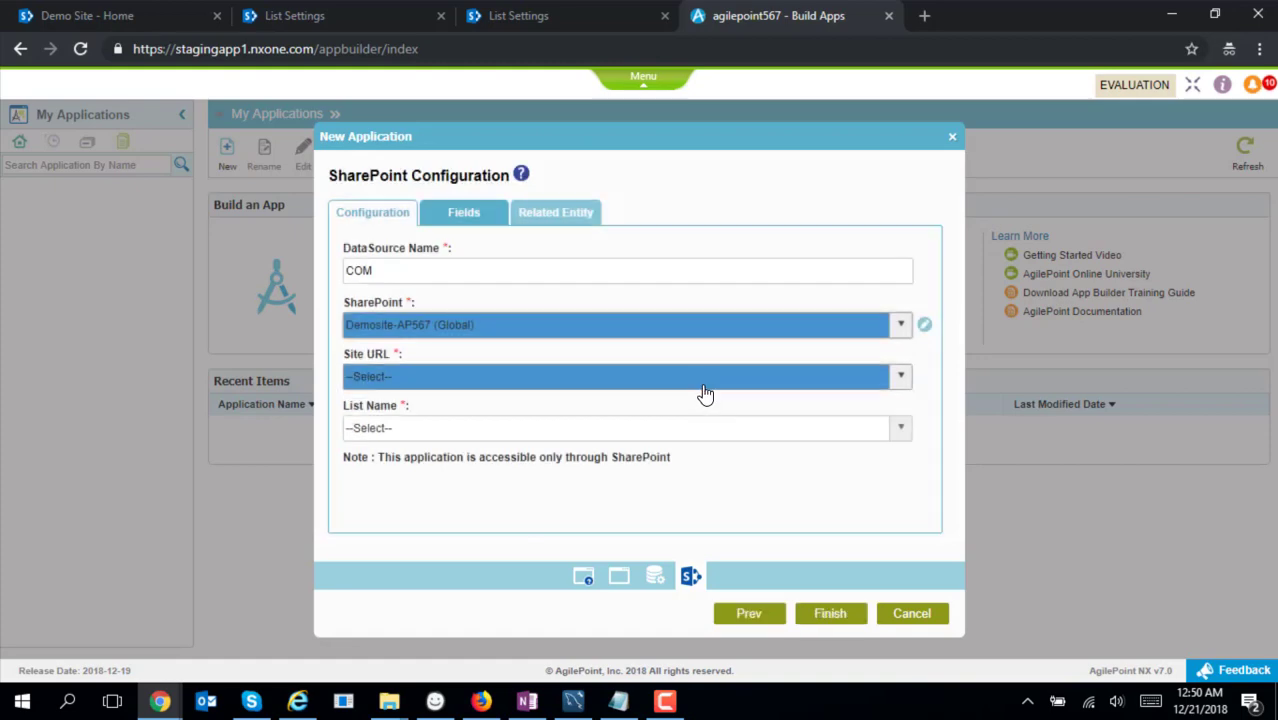
pyautogui.click(748, 387)
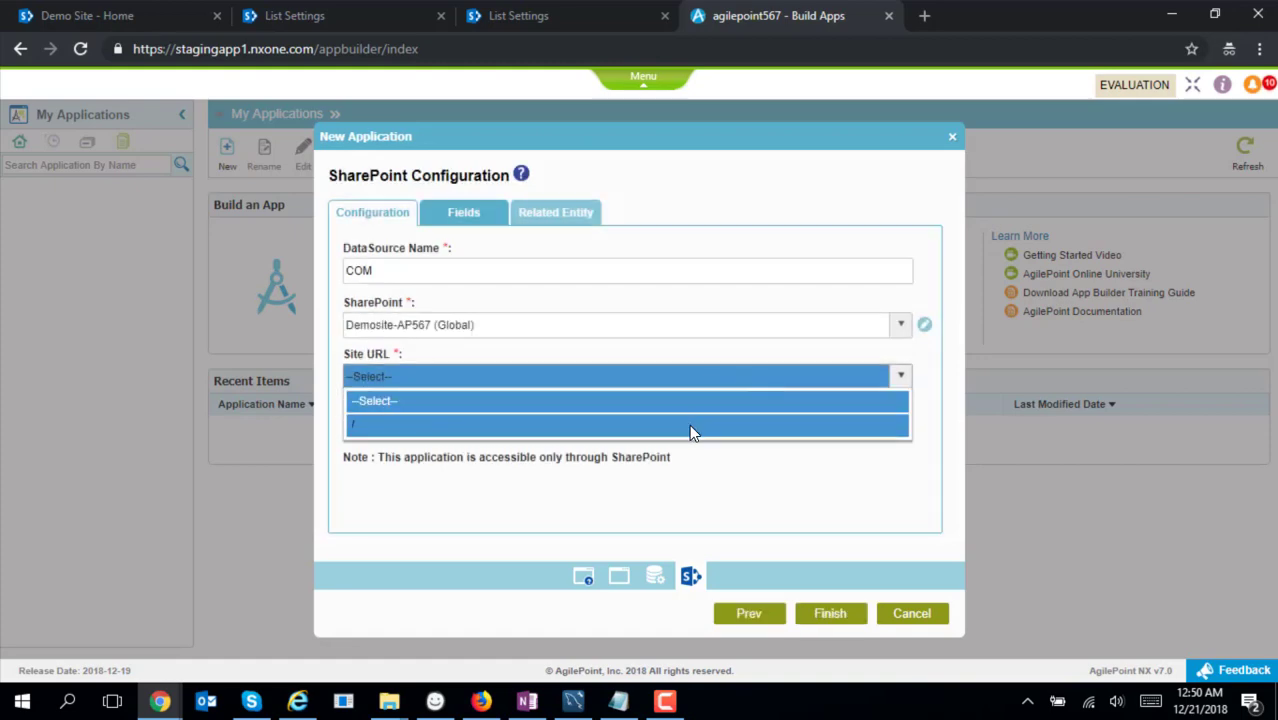
pyautogui.click(689, 424)
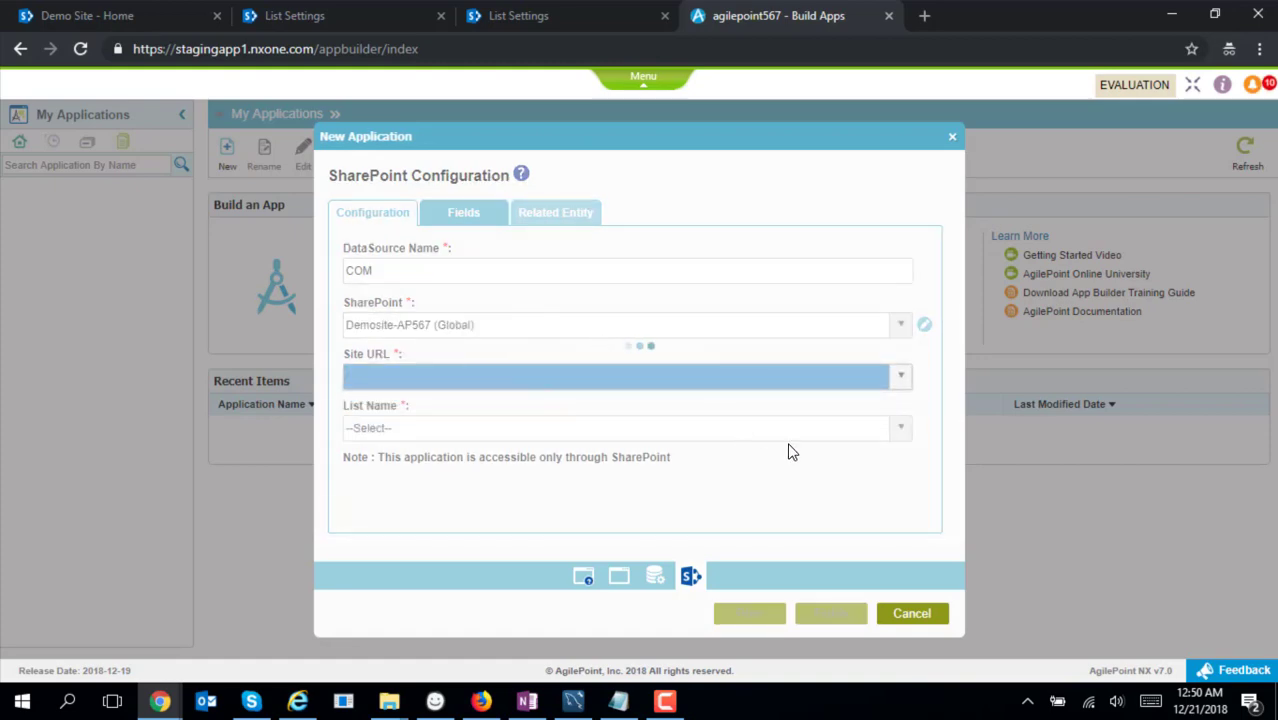
pyautogui.click(873, 440)
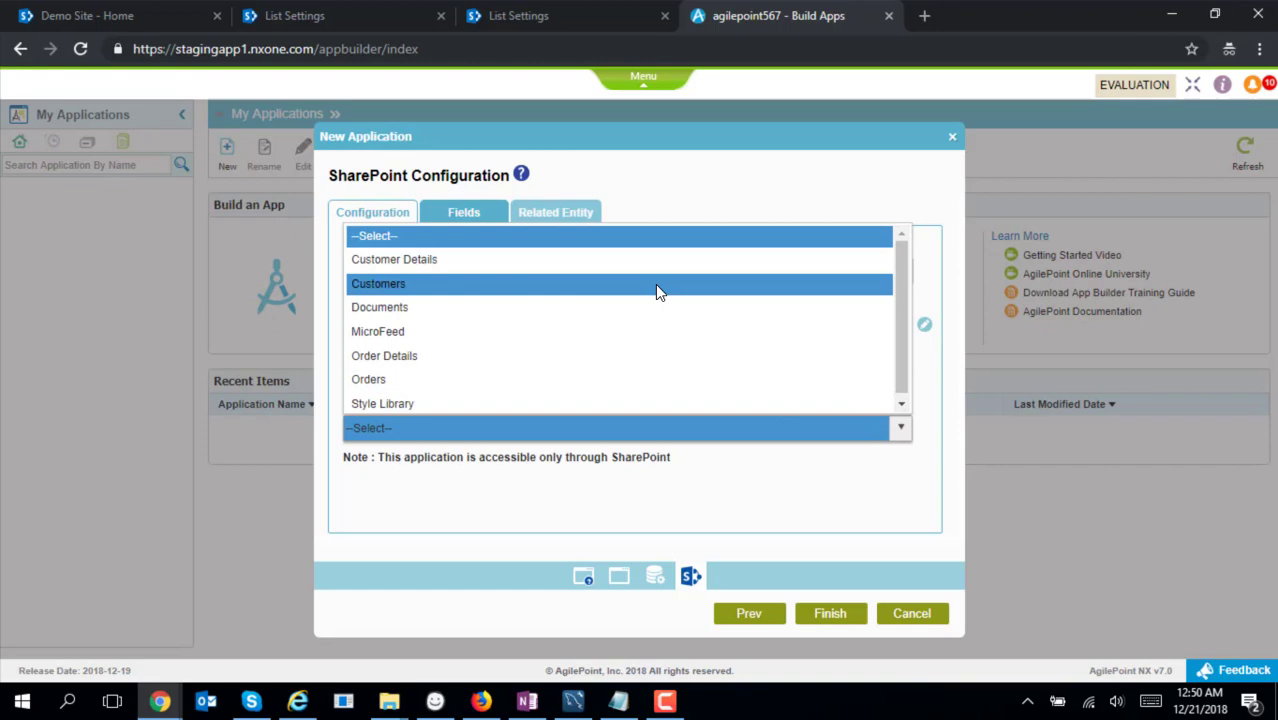
pyautogui.click(685, 262)
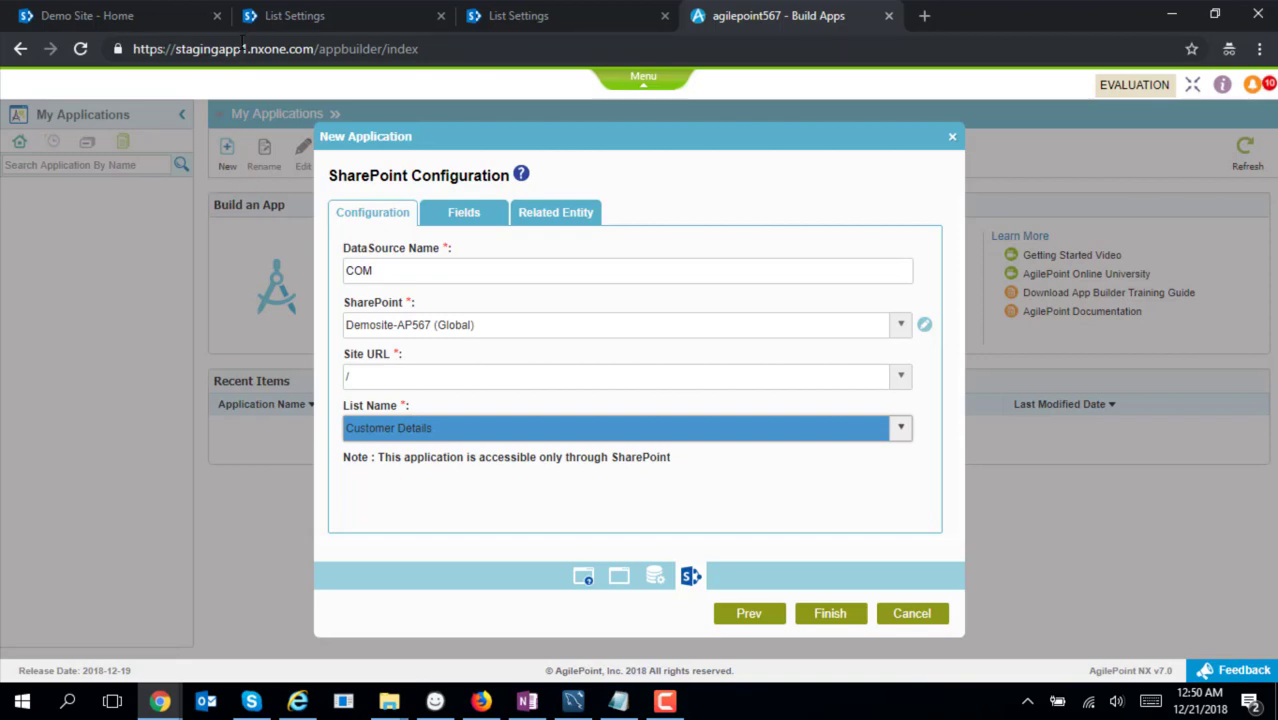
# Check the empty Customer Details list and its new item form on the Demo Site, then return to app setup
pyautogui.click(302, 26)
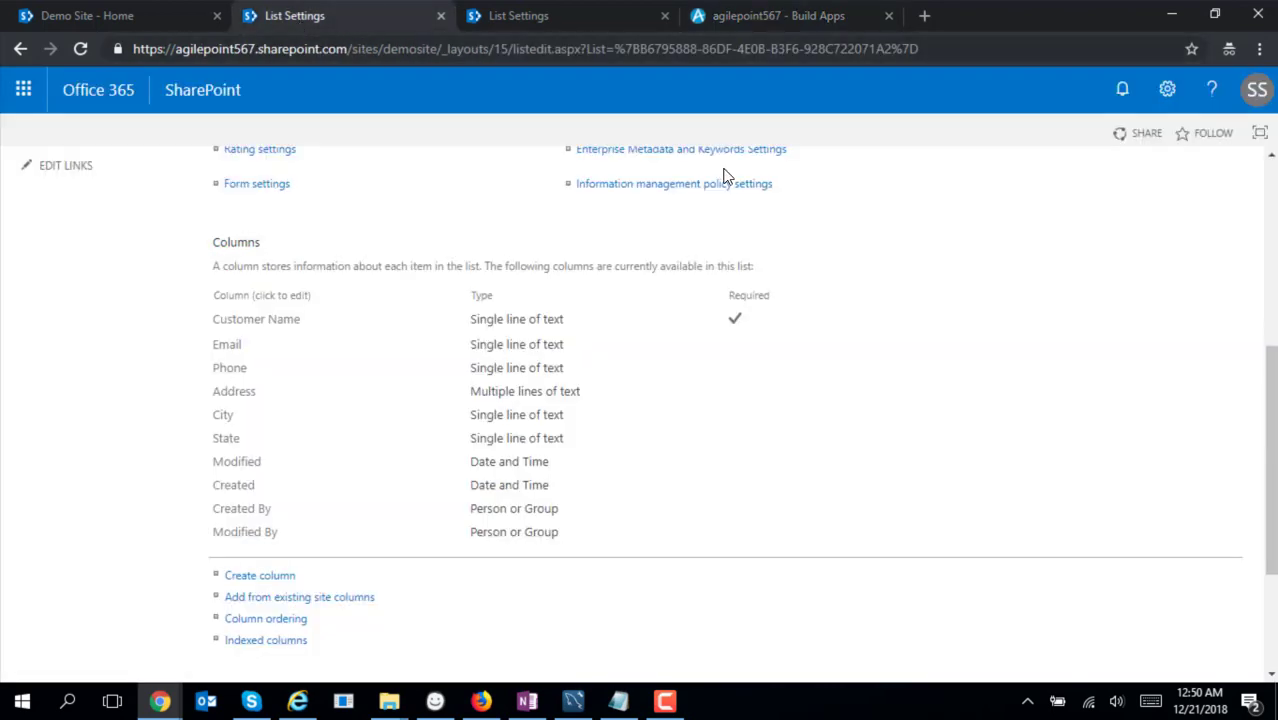
pyautogui.click(190, 16)
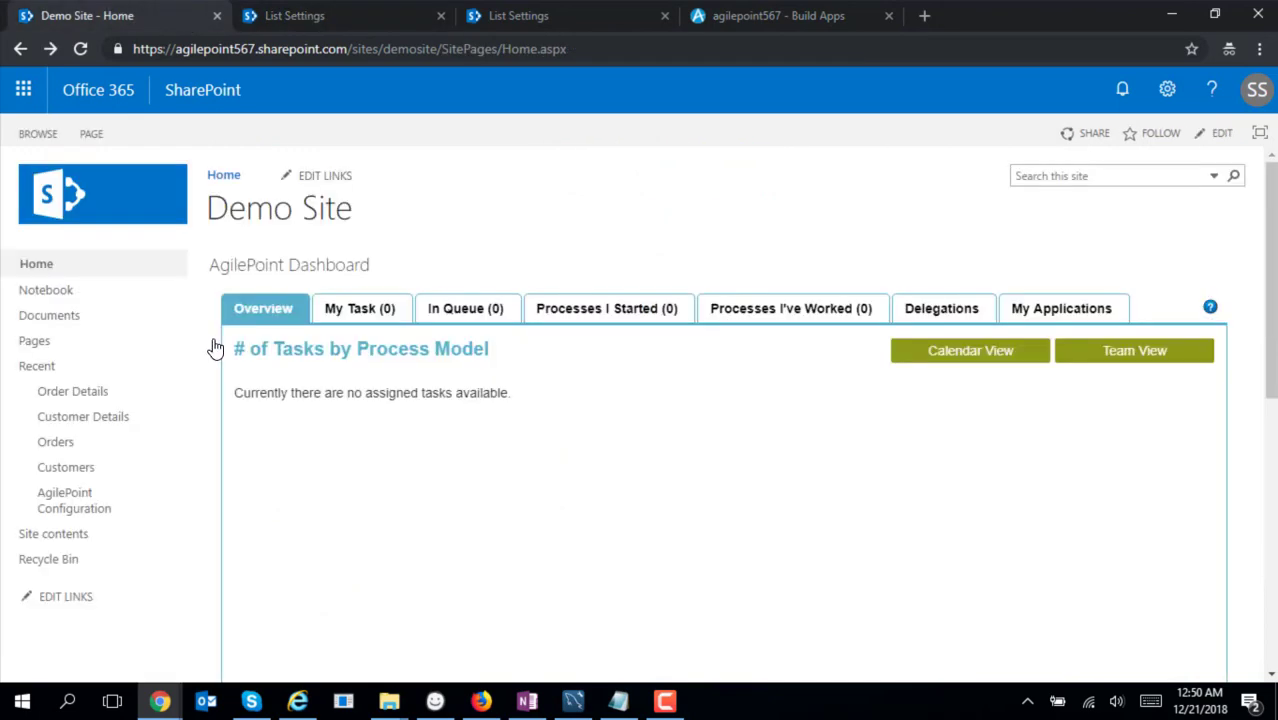
pyautogui.click(104, 421)
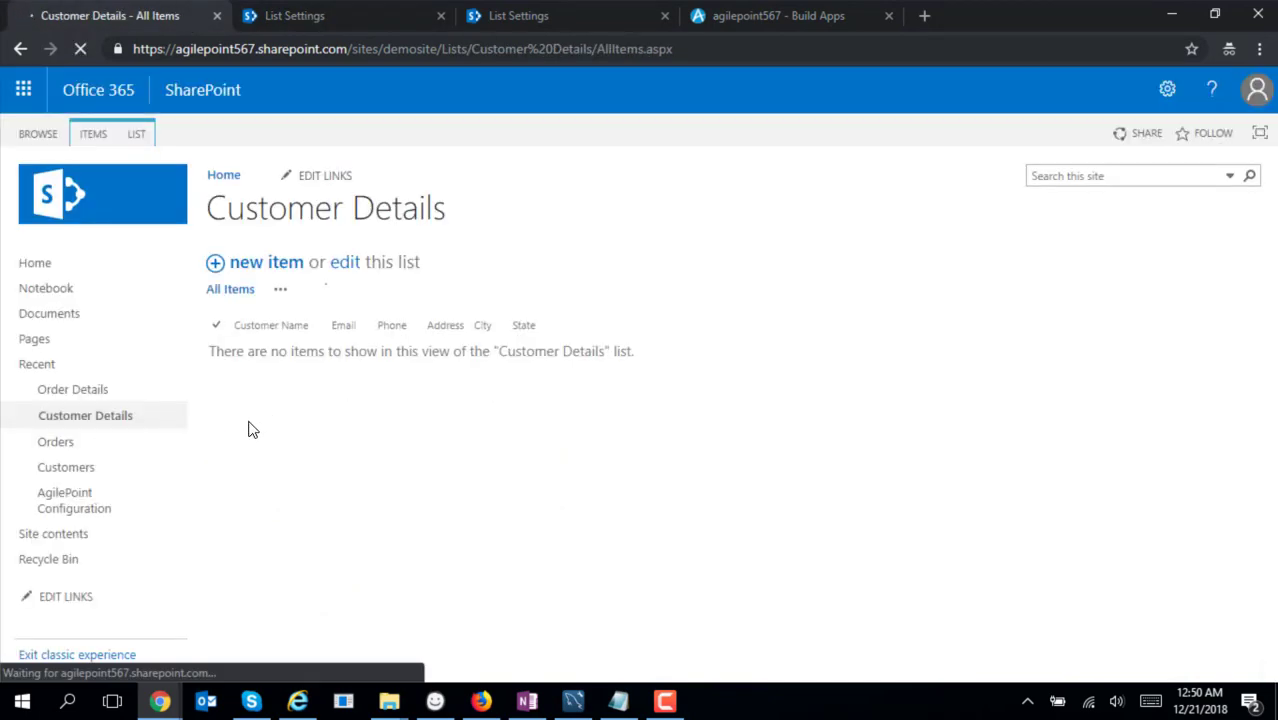
pyautogui.click(255, 268)
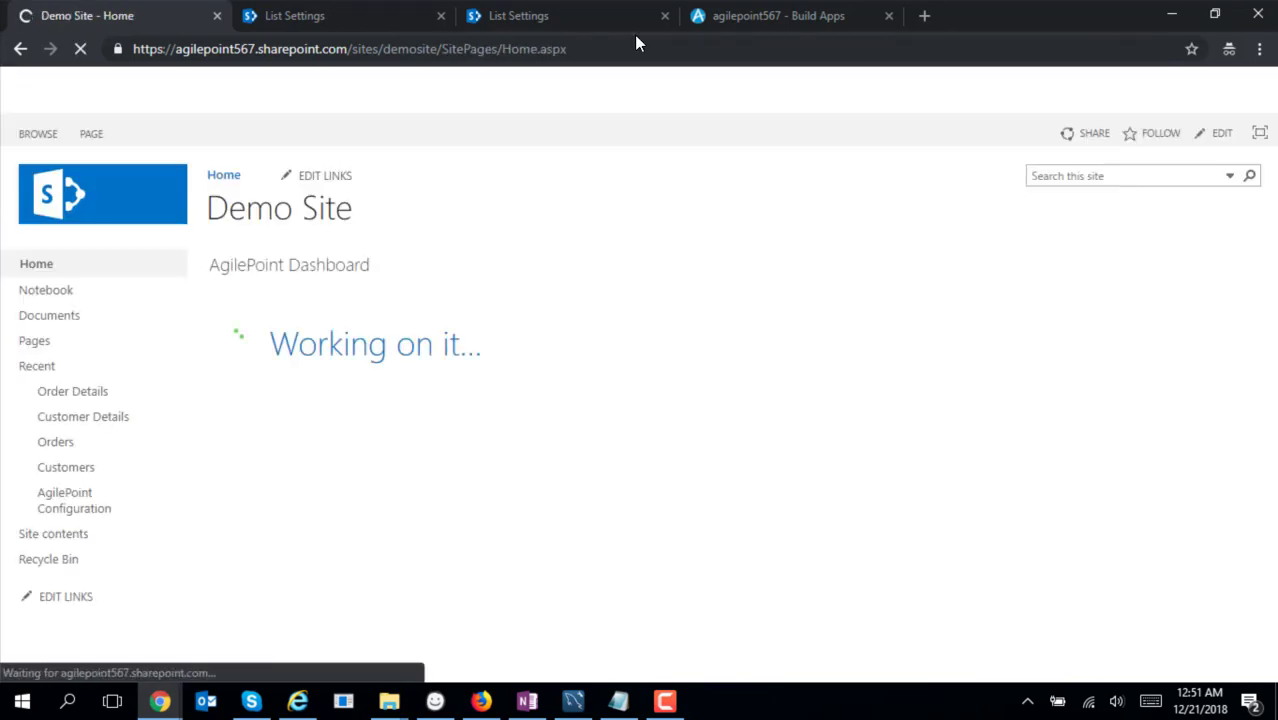
pyautogui.click(735, 15)
# Review the list's fields, select Order Details as a related entity, and finish creating the app
pyautogui.scroll(-1, 698, 352)
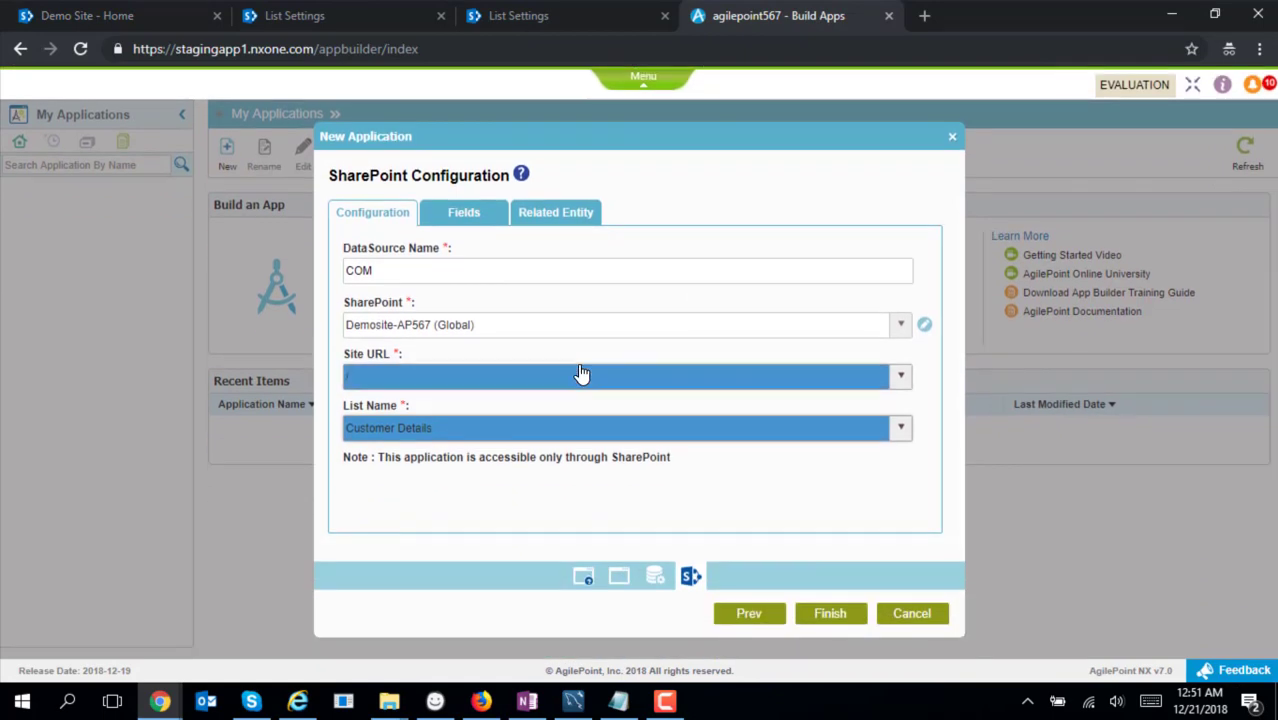
pyautogui.click(455, 222)
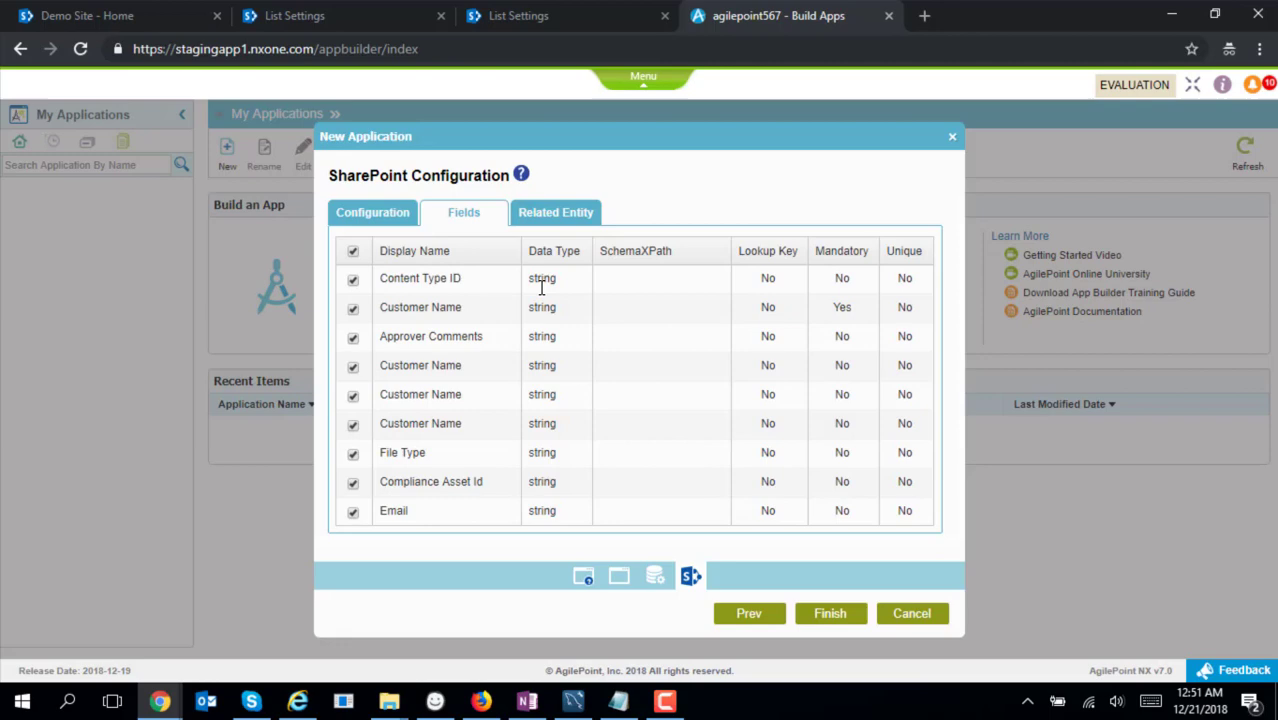
pyautogui.click(556, 214)
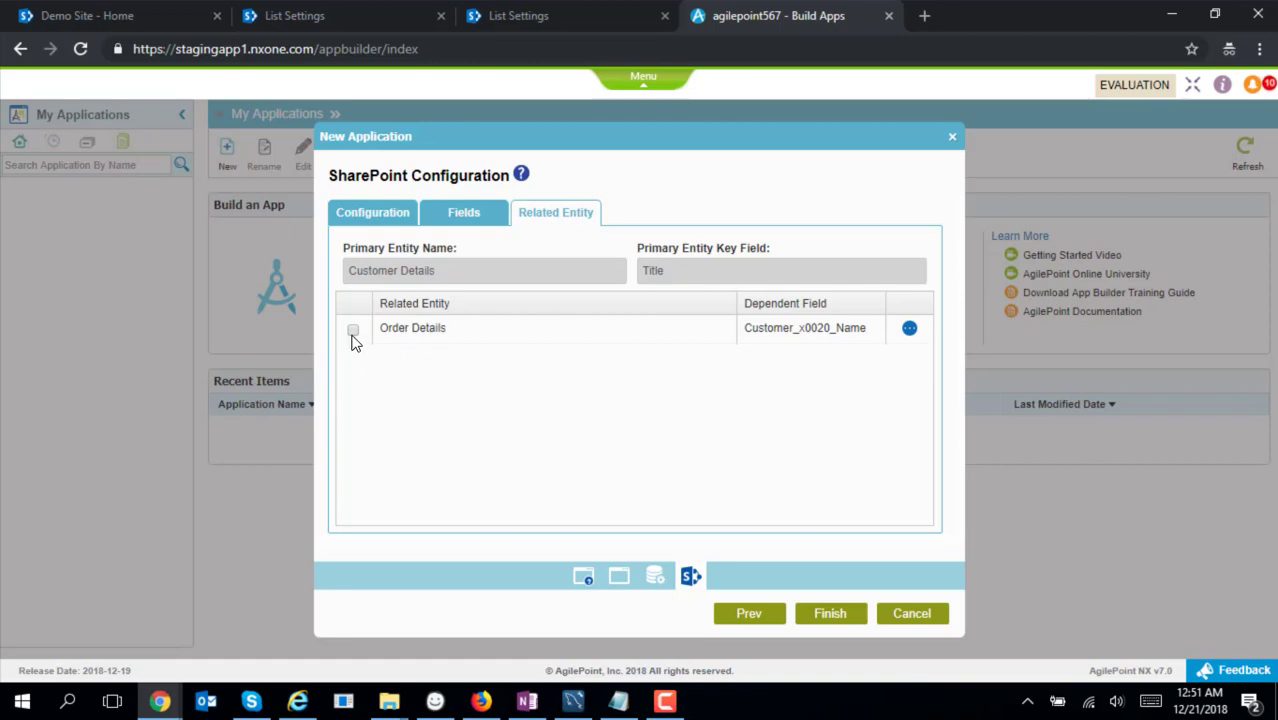
pyautogui.click(353, 330)
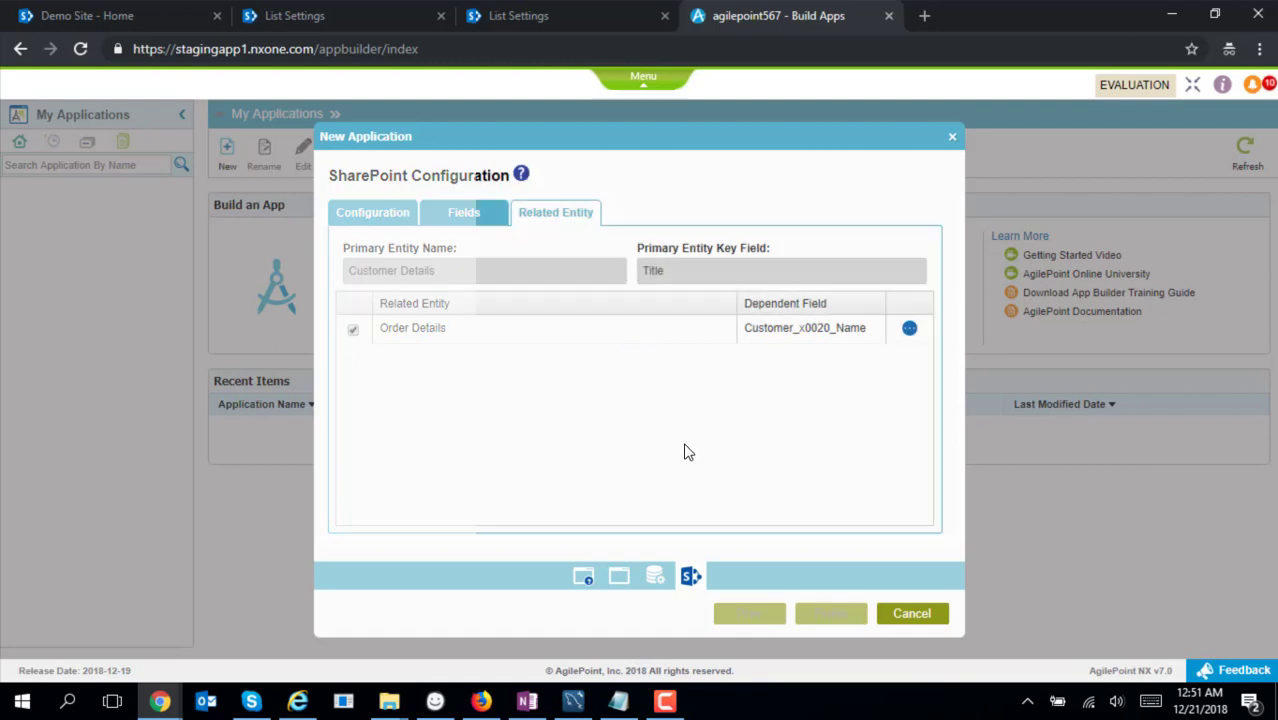
pyautogui.click(832, 617)
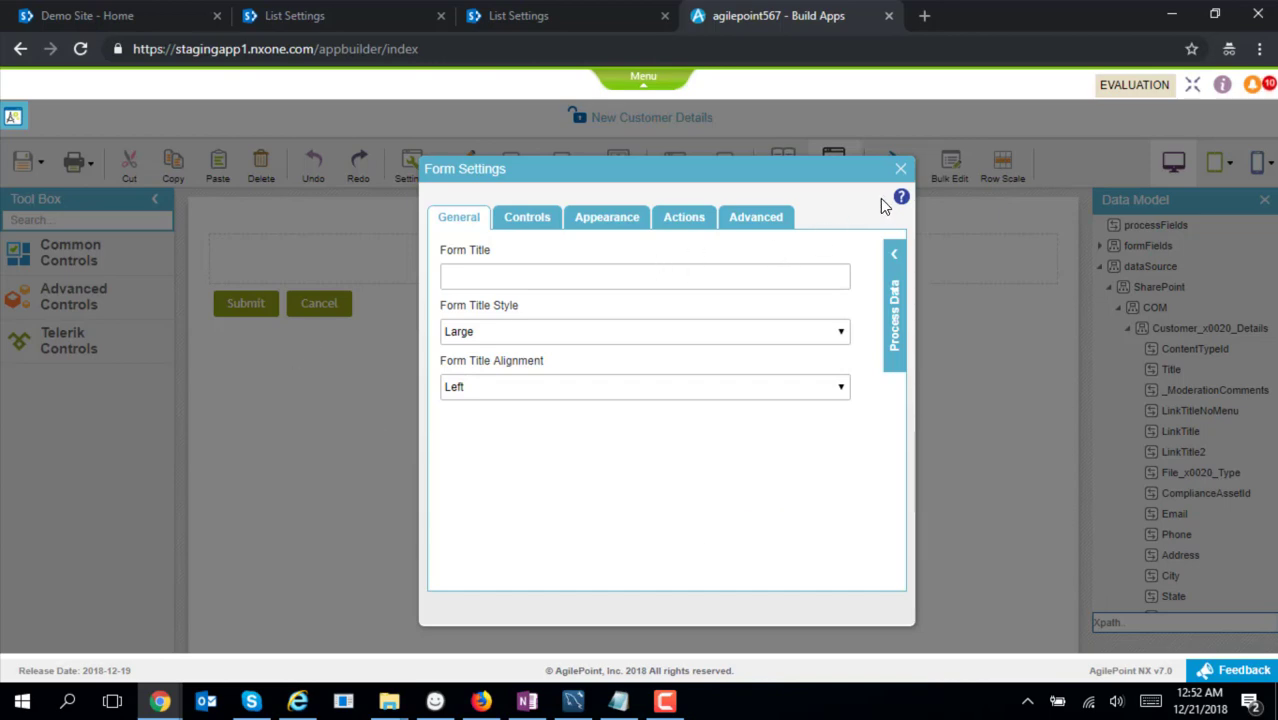
# Switch the form to a two-column layout
pyautogui.click(900, 168)
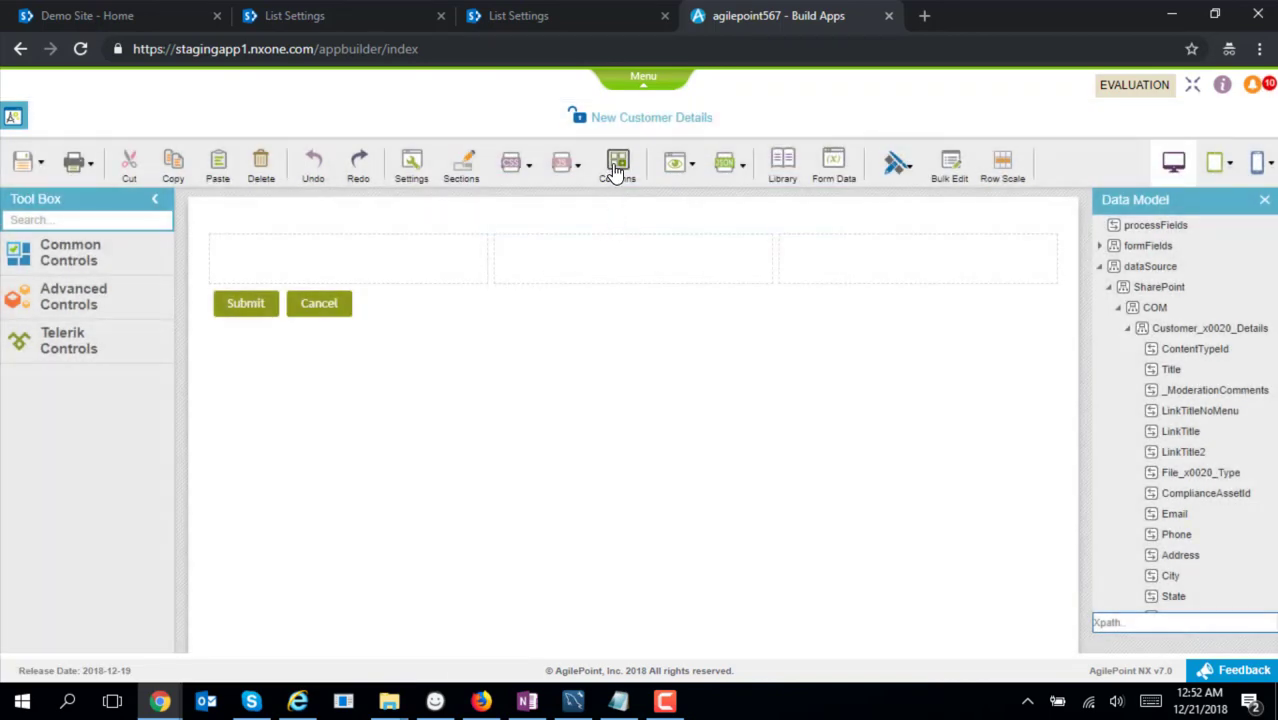
pyautogui.click(617, 165)
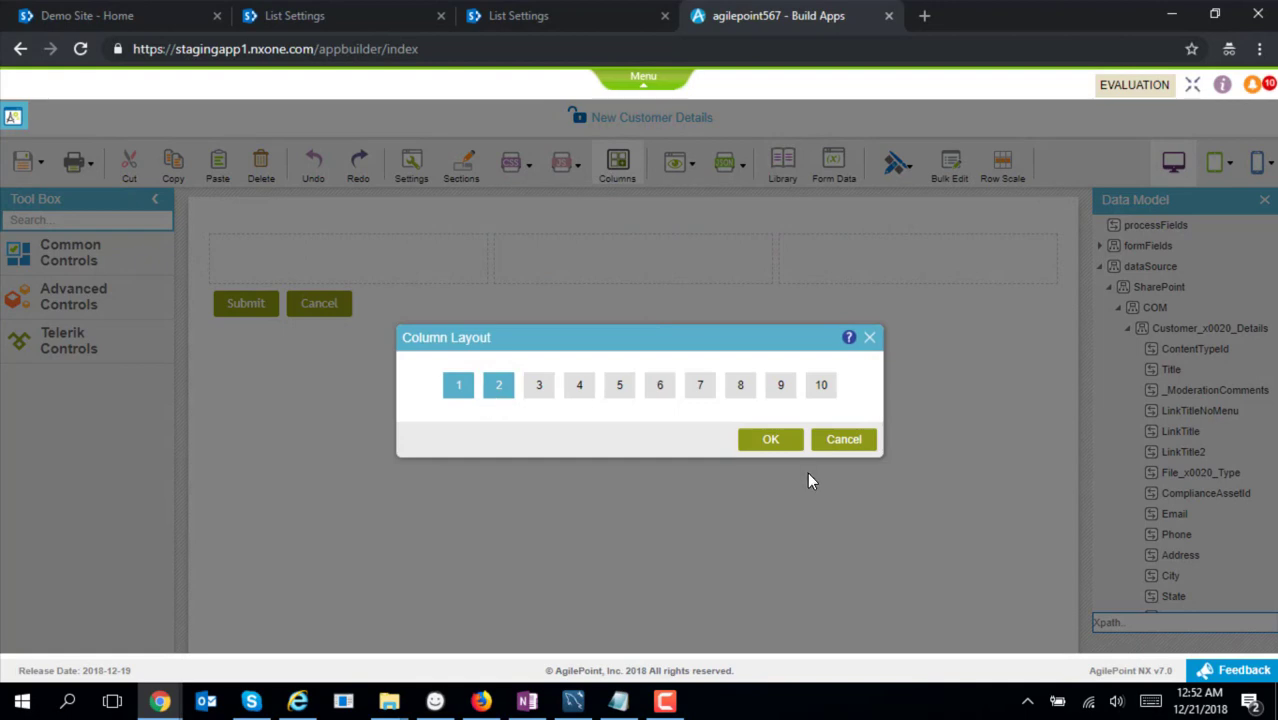
pyautogui.click(770, 444)
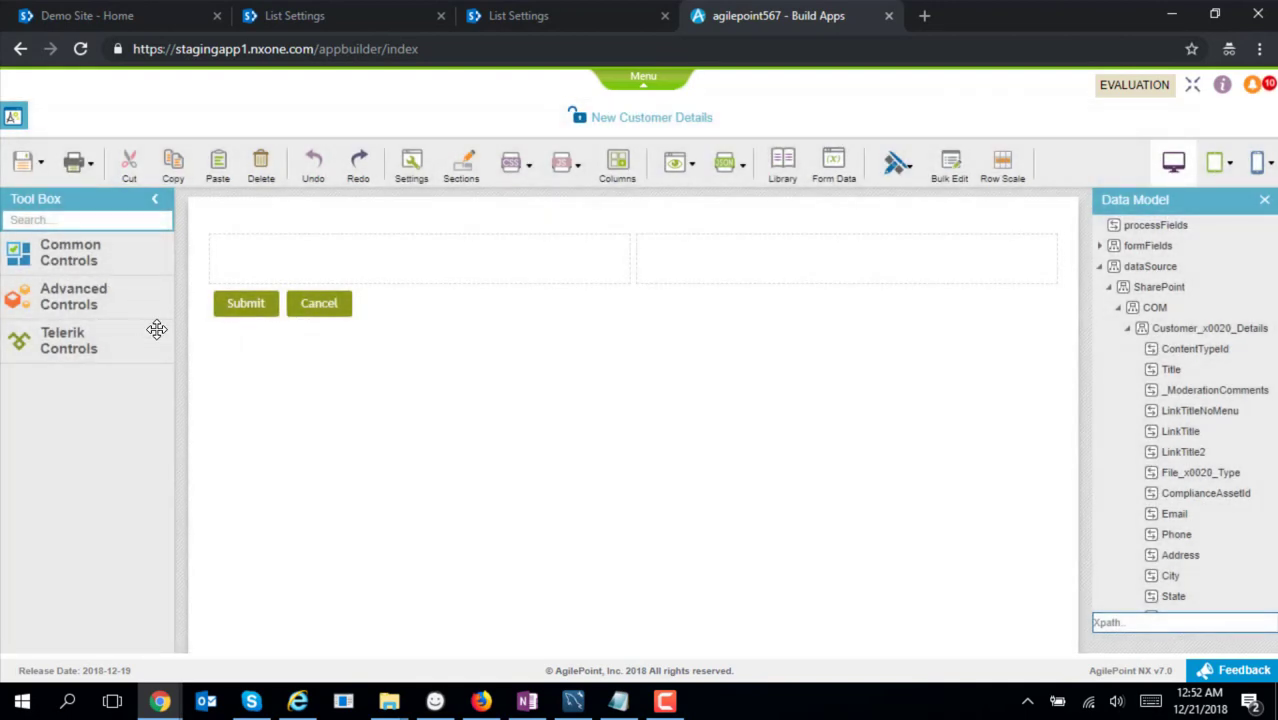
# Add a 'Customer Details' heading in row one and a Customer Name field bound to Title
pyautogui.click(70, 252)
pyautogui.moveTo(110, 403); pyautogui.dragTo(267, 255)
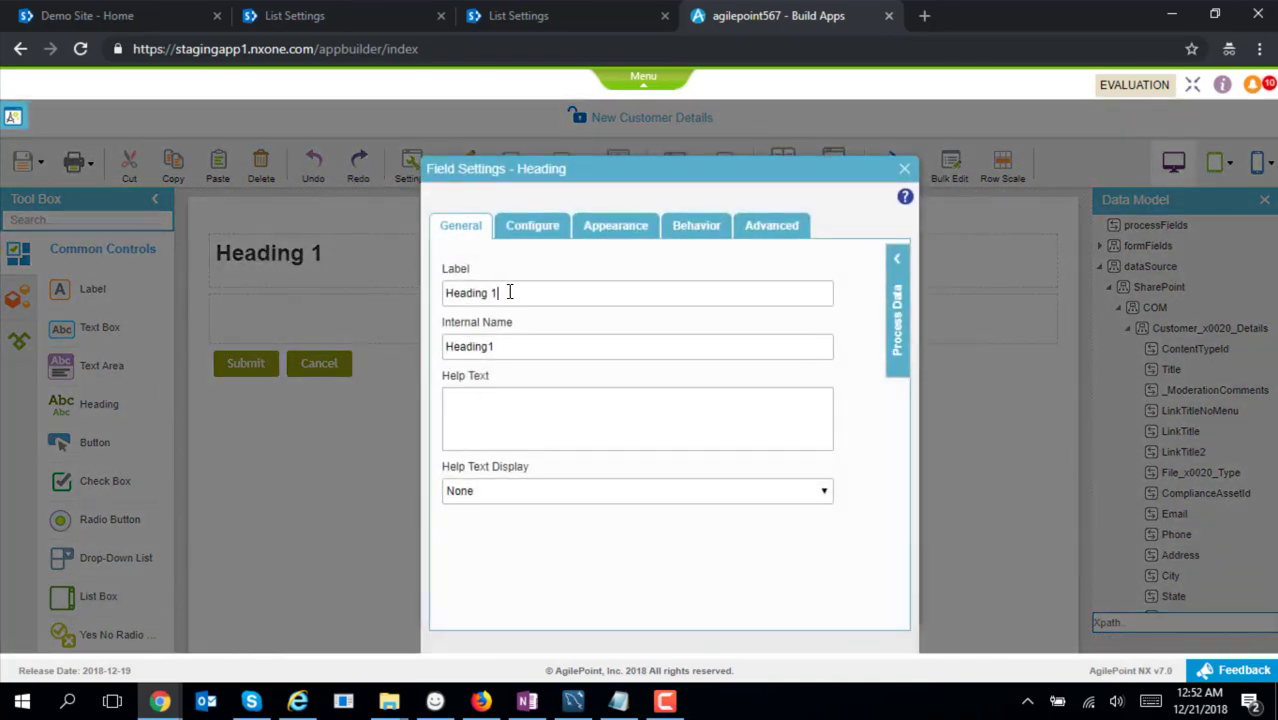
pyautogui.moveTo(509, 291); pyautogui.dragTo(360, 285)
pyautogui.write('Cust')
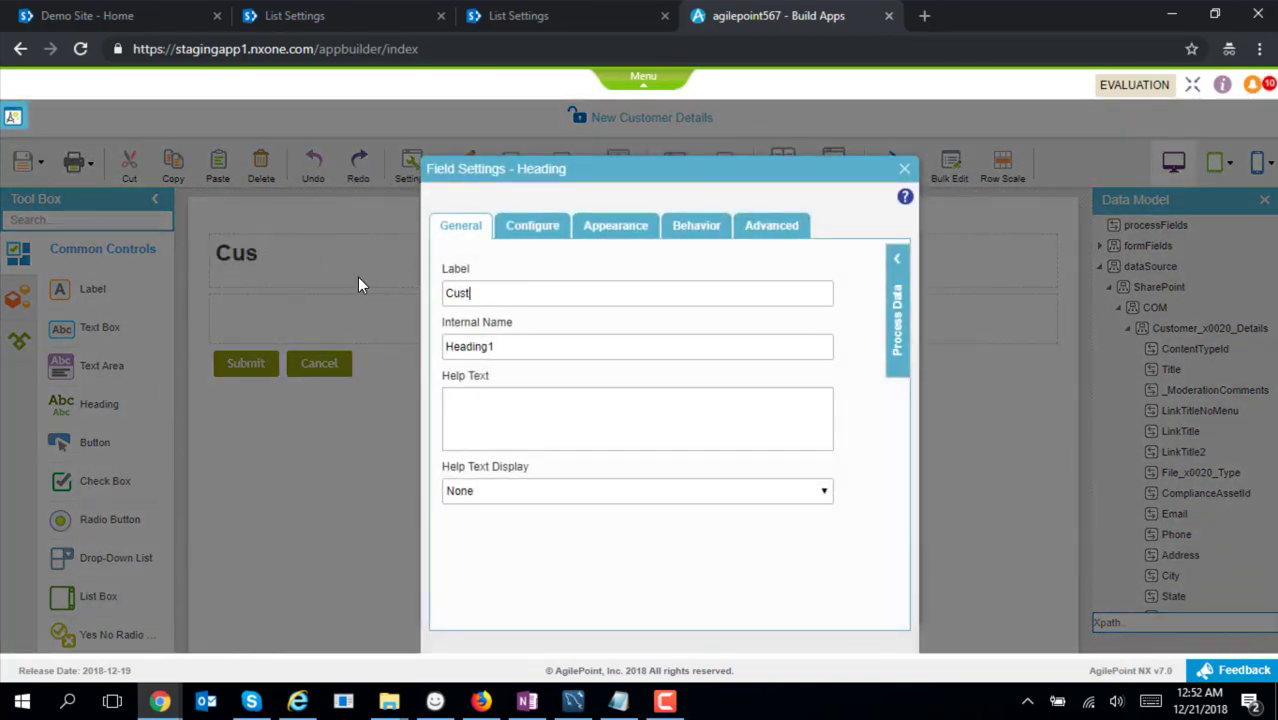
pyautogui.write('omer Details')
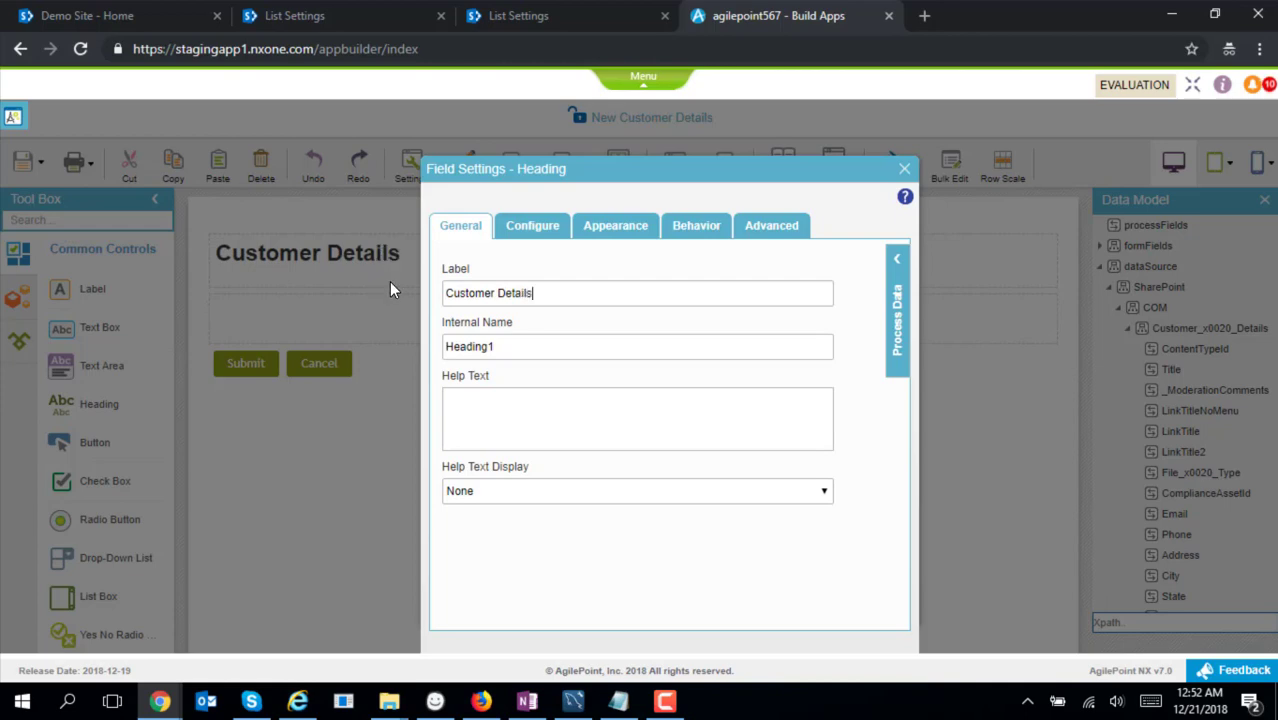
pyautogui.press('Tab')
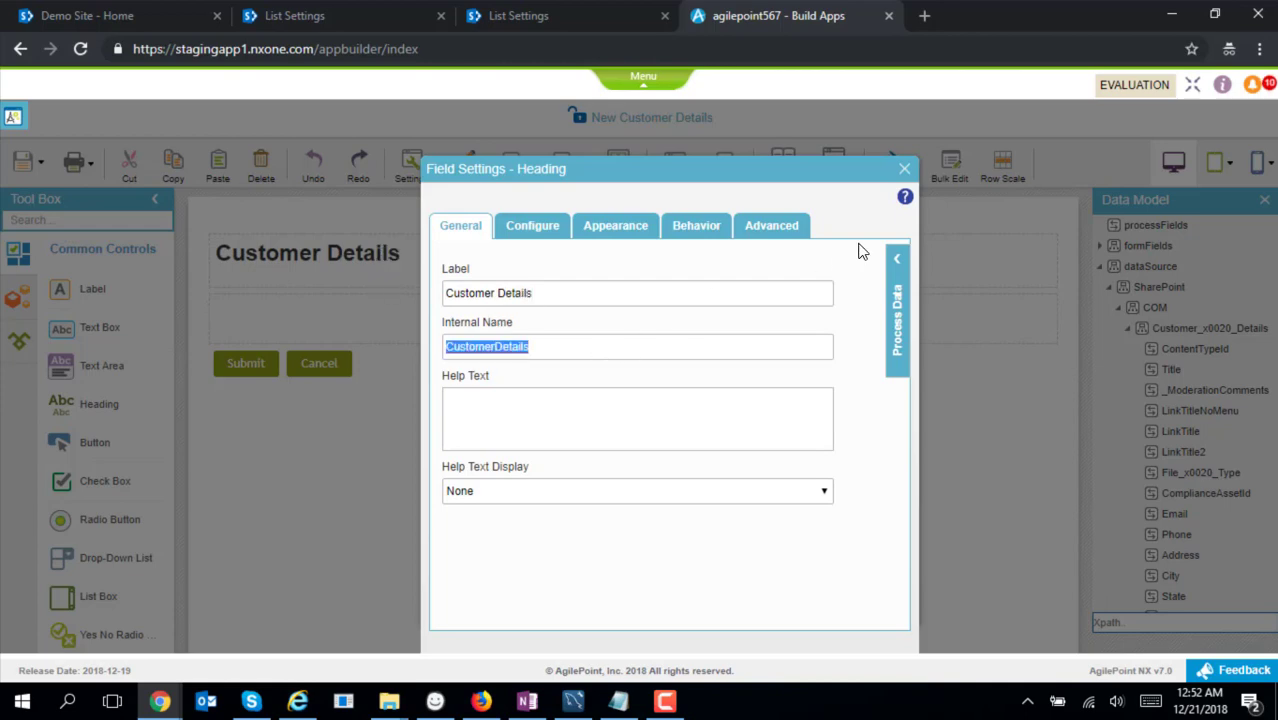
pyautogui.click(904, 174)
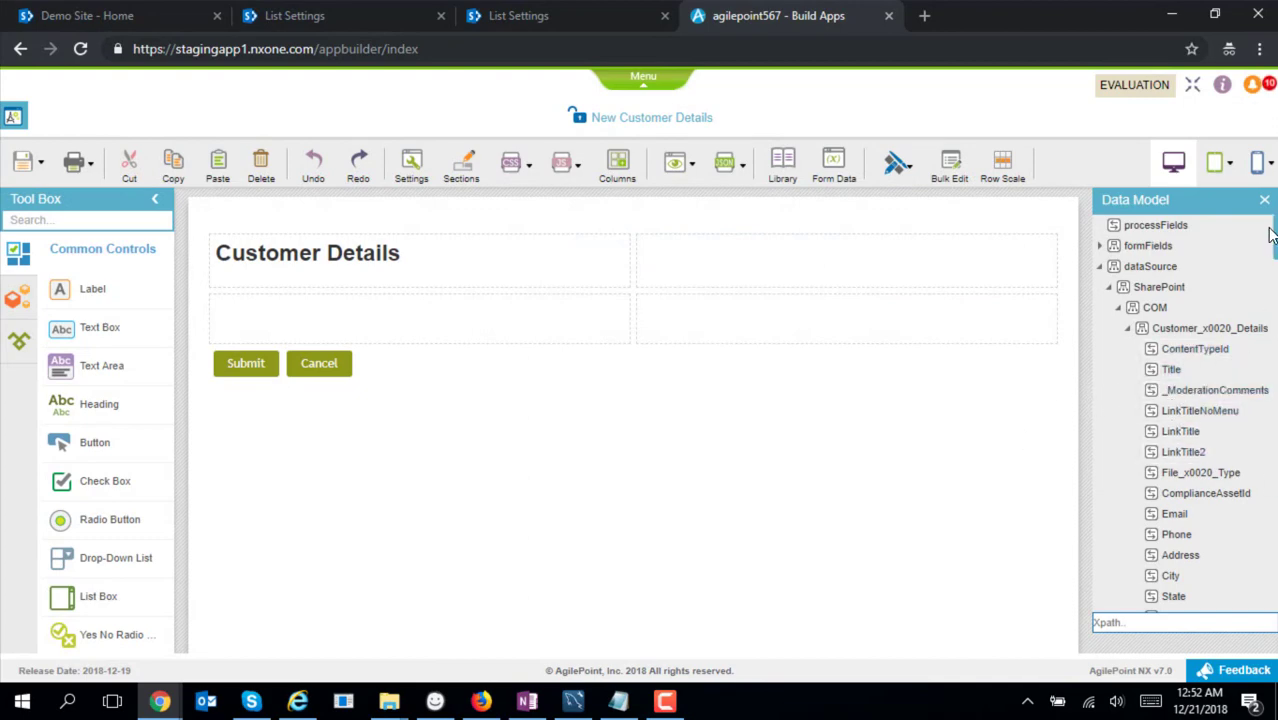
pyautogui.scroll(-1, 1185, 415)
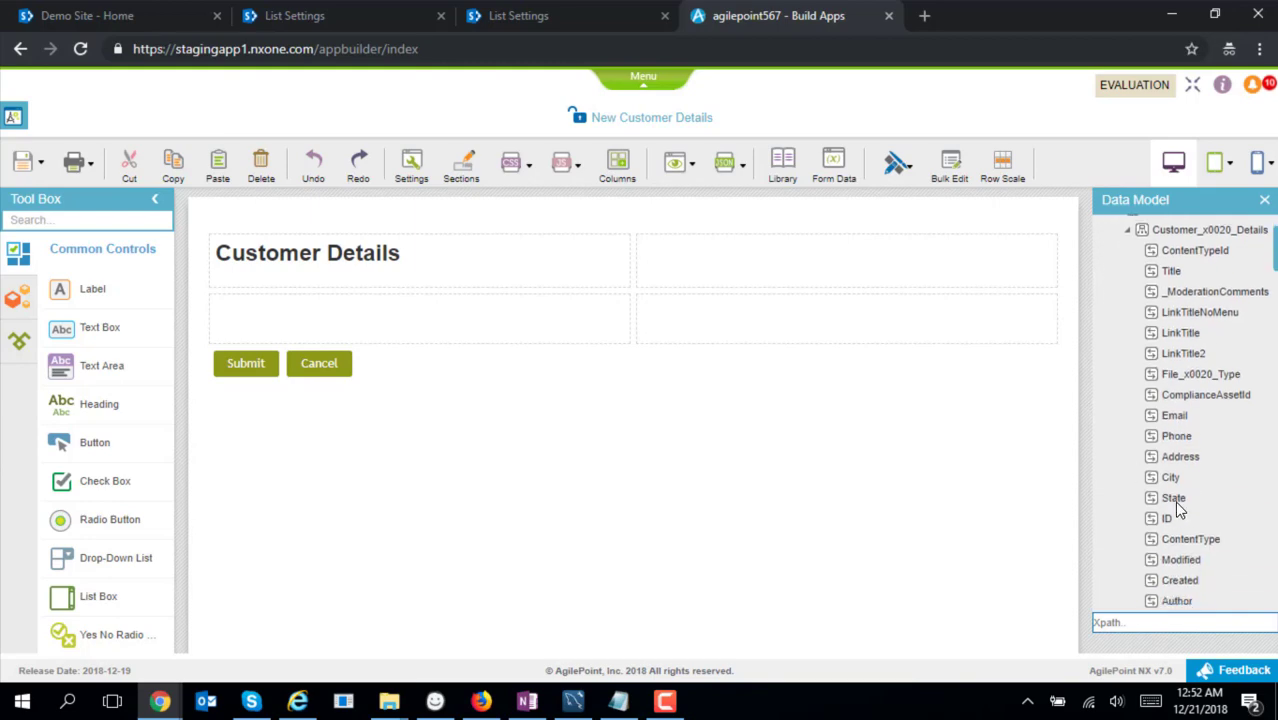
pyautogui.moveTo(1140, 268); pyautogui.dragTo(590, 322)
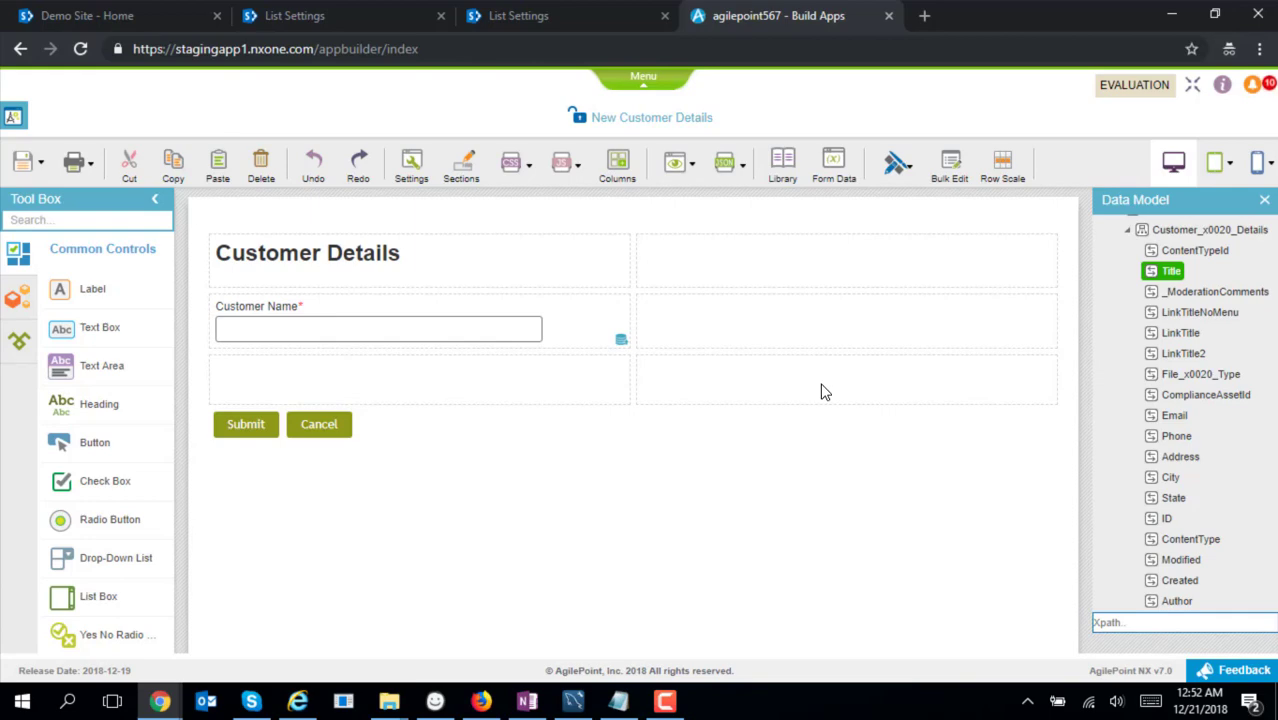
pyautogui.click(306, 17)
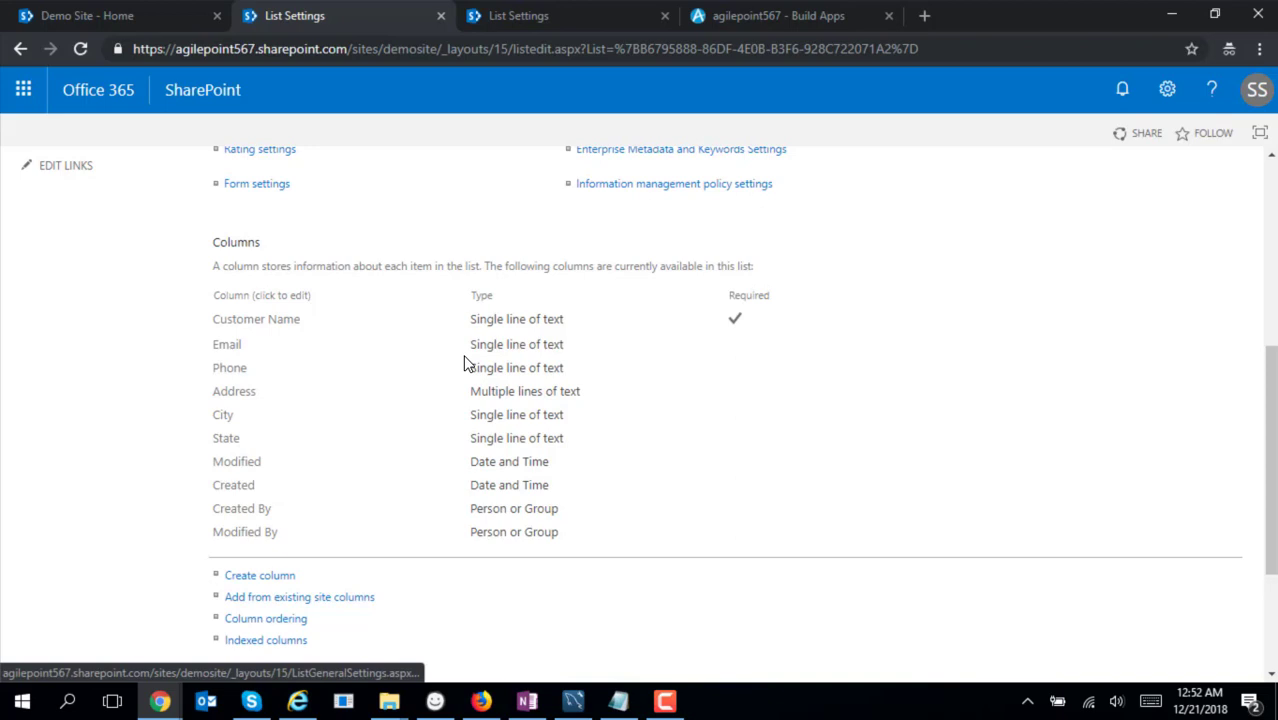
pyautogui.click(270, 578)
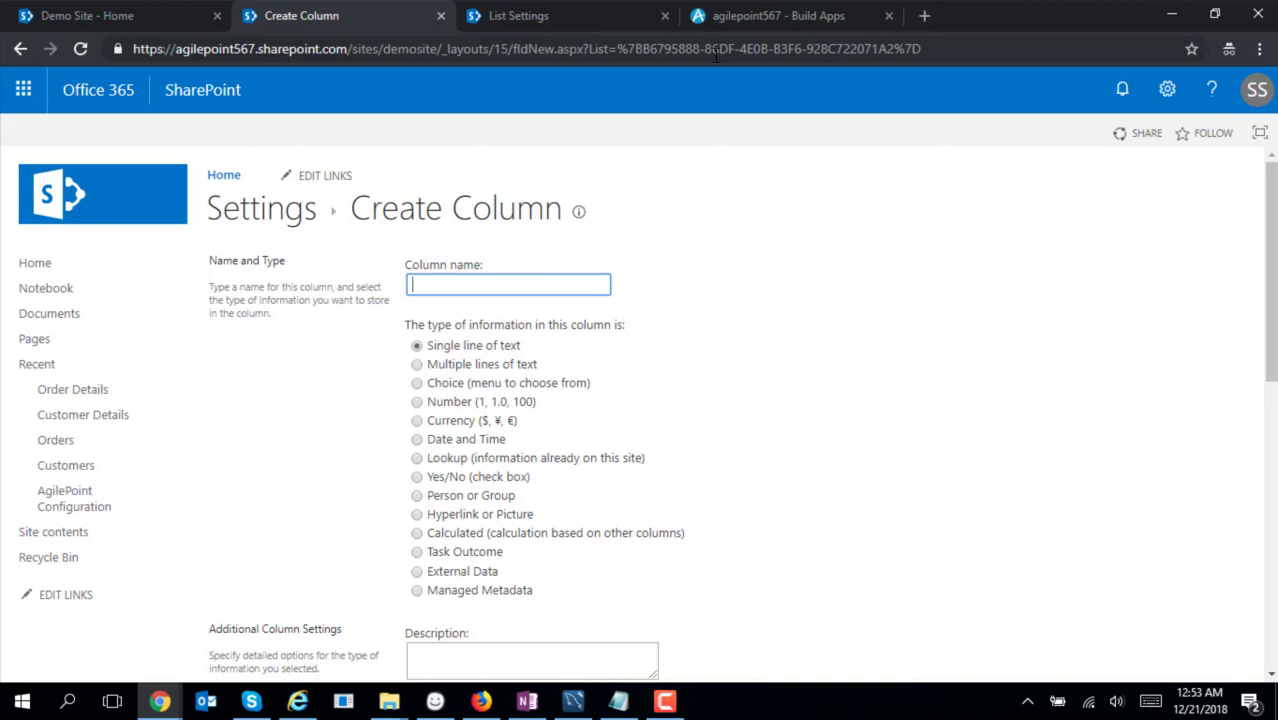
pyautogui.click(747, 16)
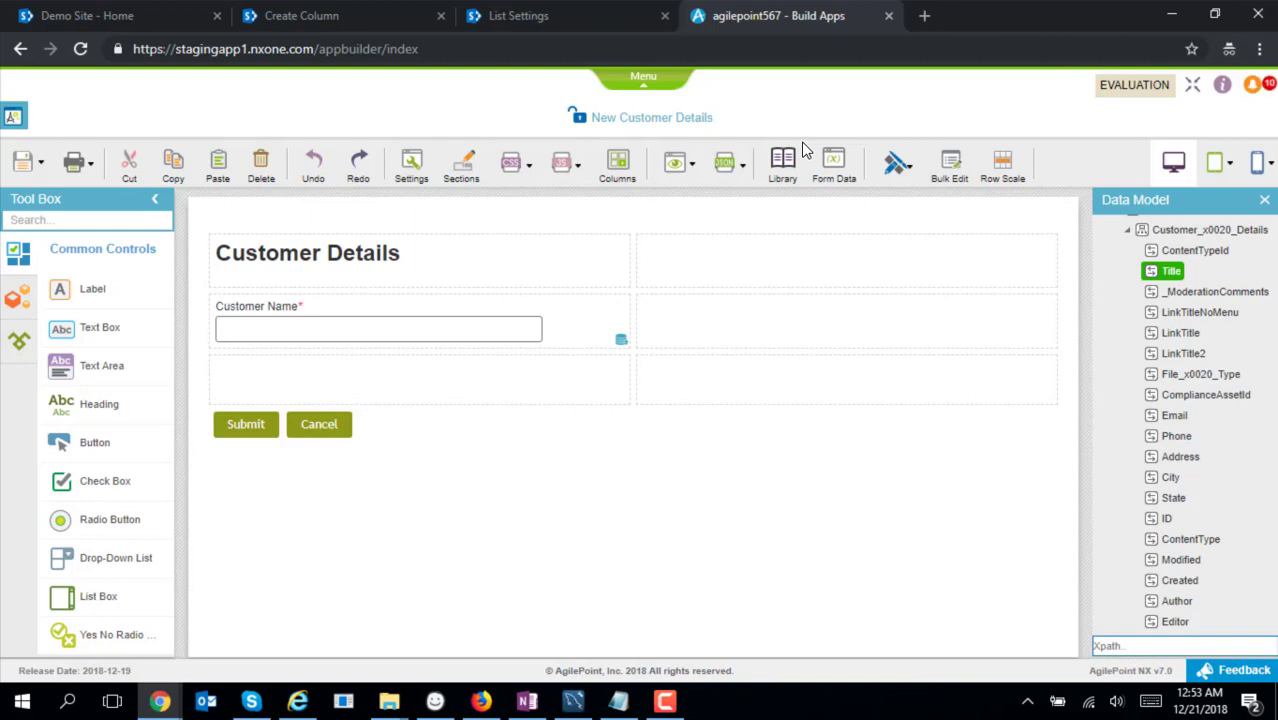
# Add an Email field beside Customer Name, bound to the Email column
pyautogui.click(17, 300)
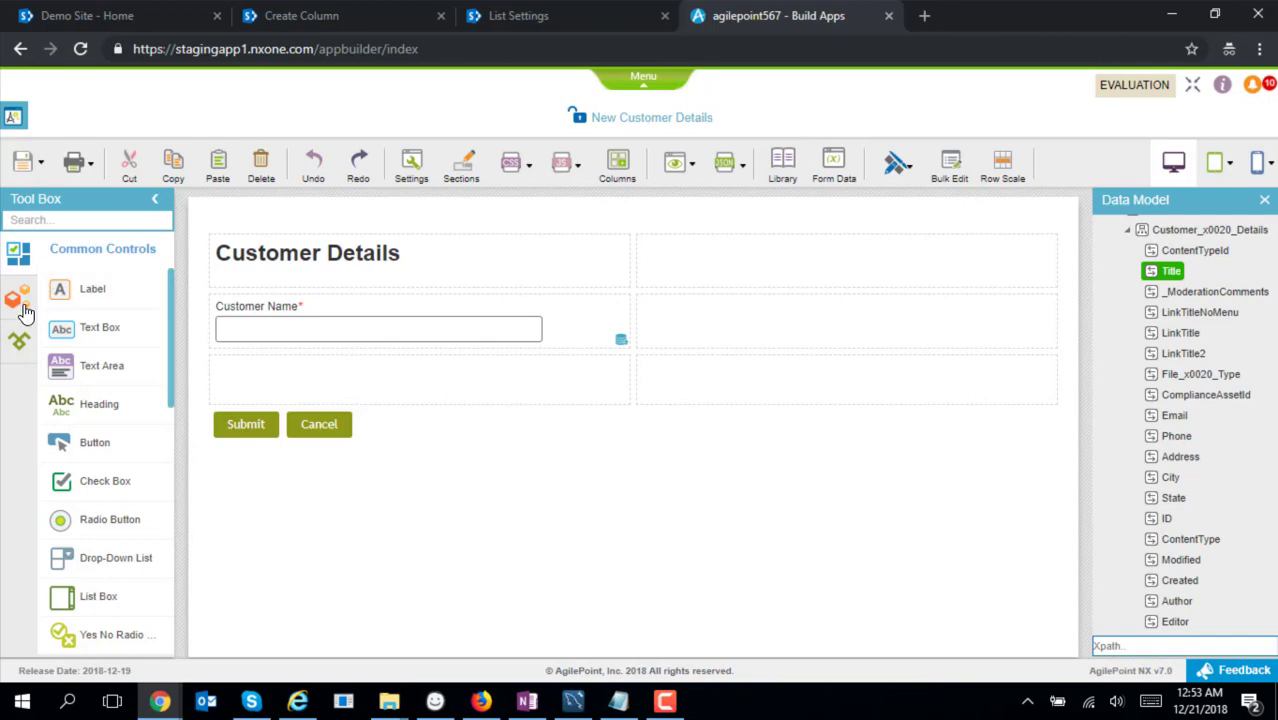
pyautogui.moveTo(163, 365); pyautogui.dragTo(716, 328)
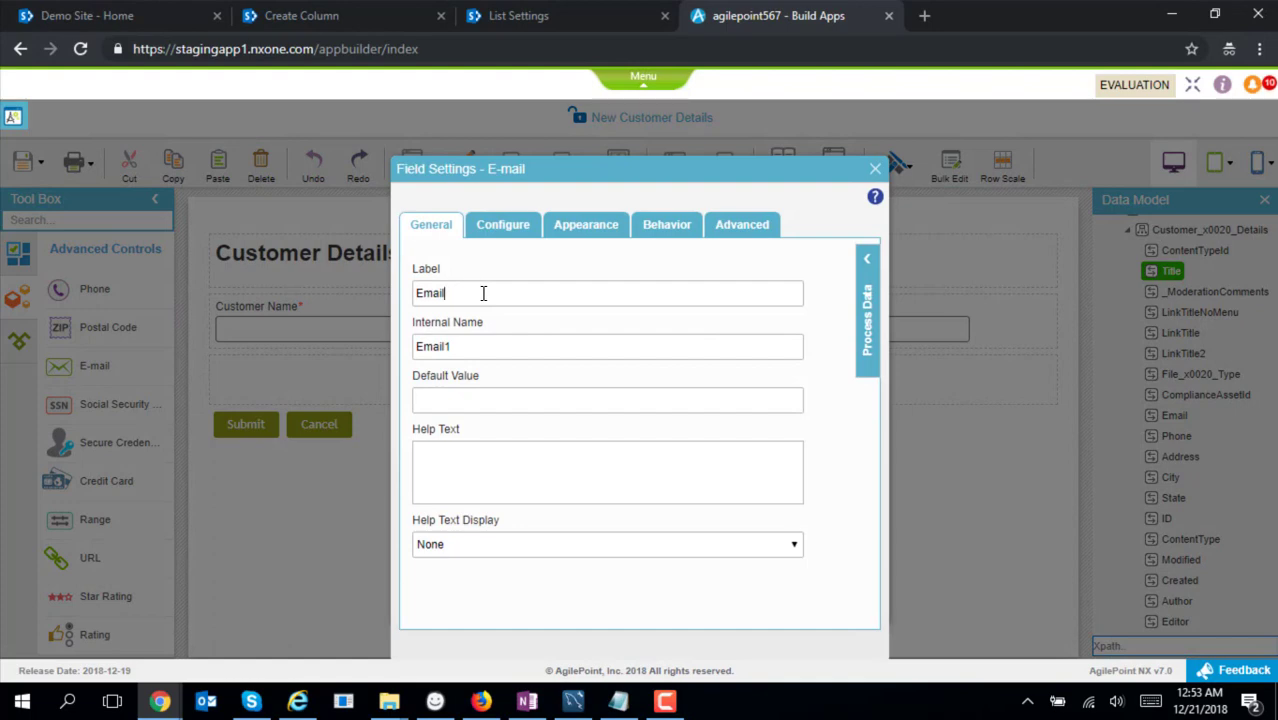
pyautogui.press('Tab')
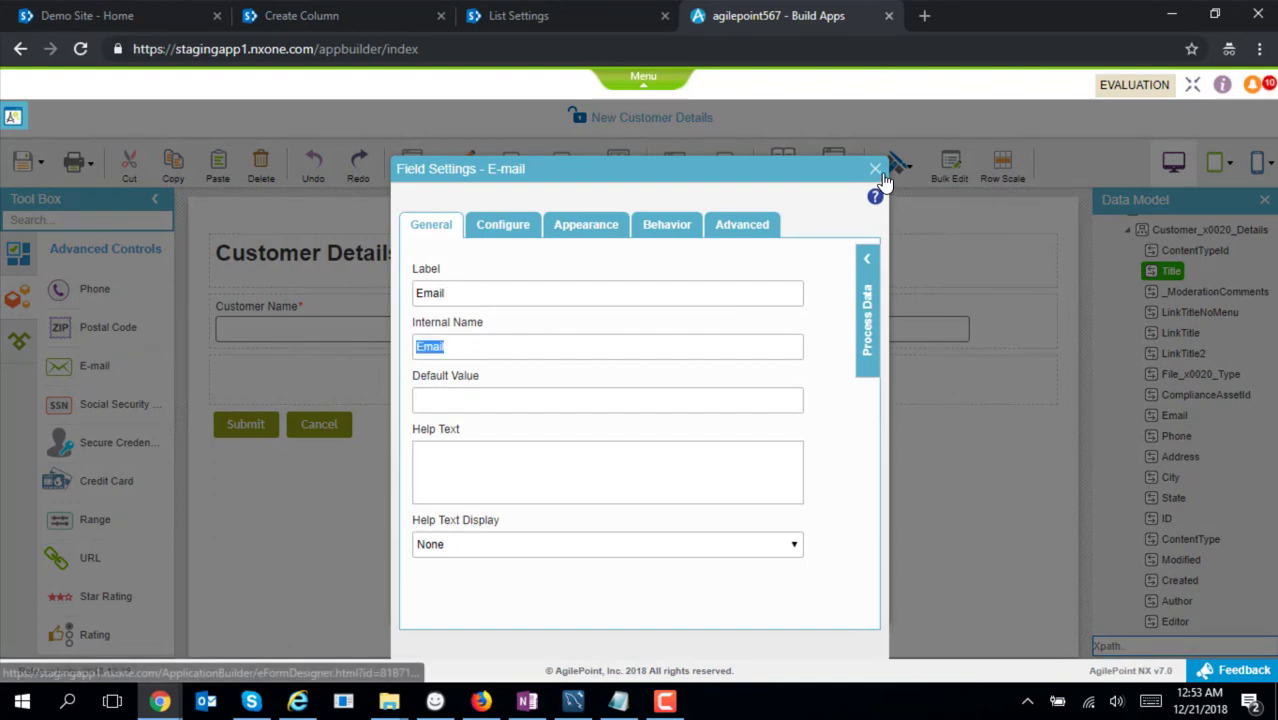
pyautogui.click(876, 170)
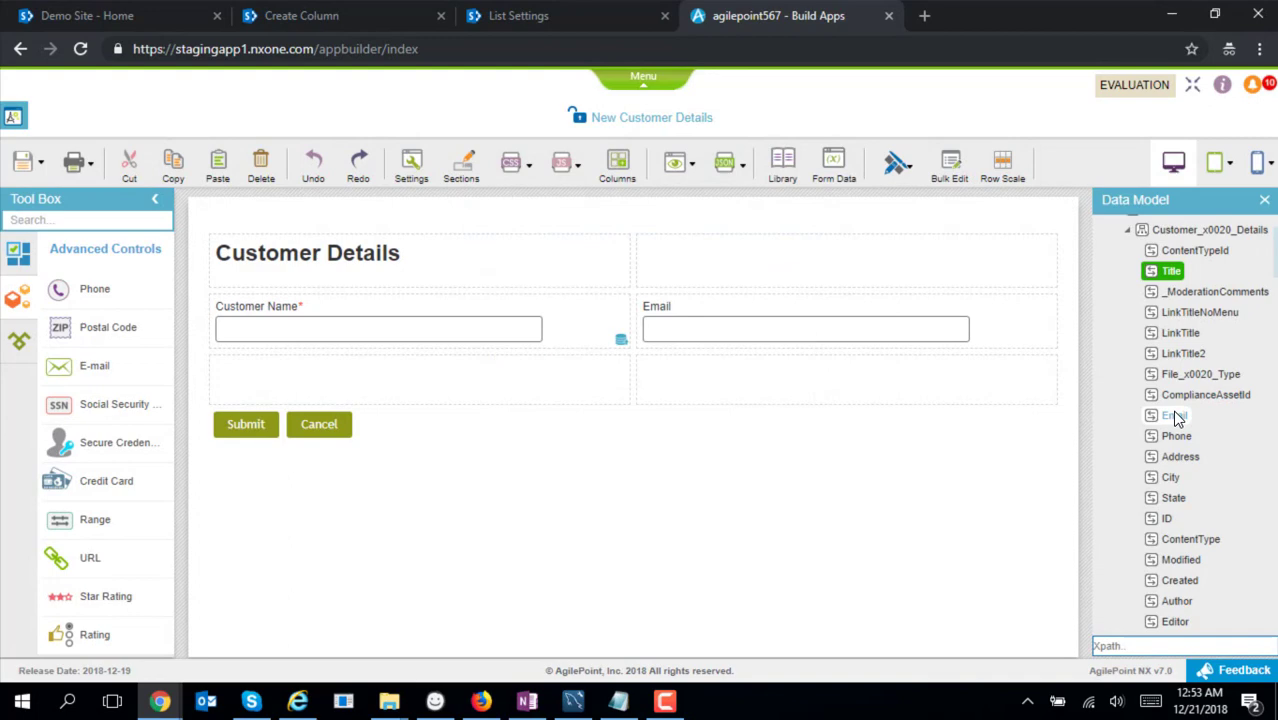
pyautogui.moveTo(1174, 415); pyautogui.dragTo(958, 308)
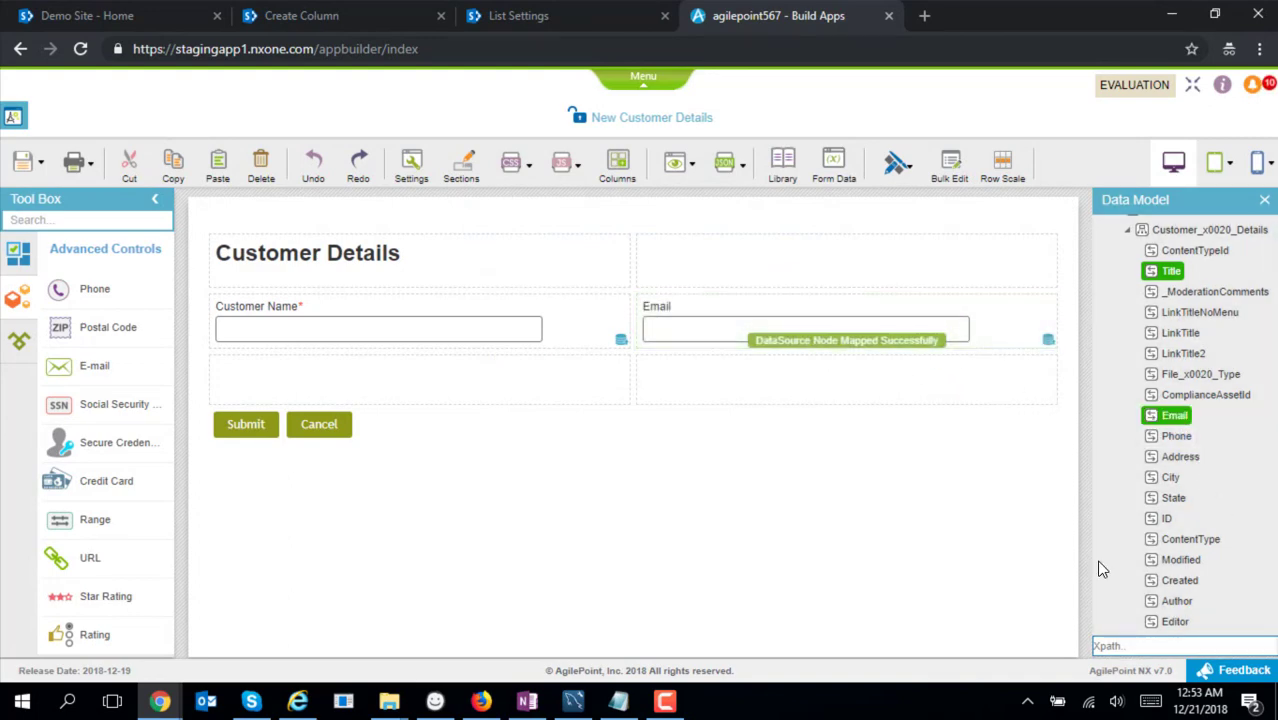
# Add a Phone field with Dialed In The US format below Customer Name, bound to Phone
pyautogui.moveTo(95, 289); pyautogui.dragTo(288, 380)
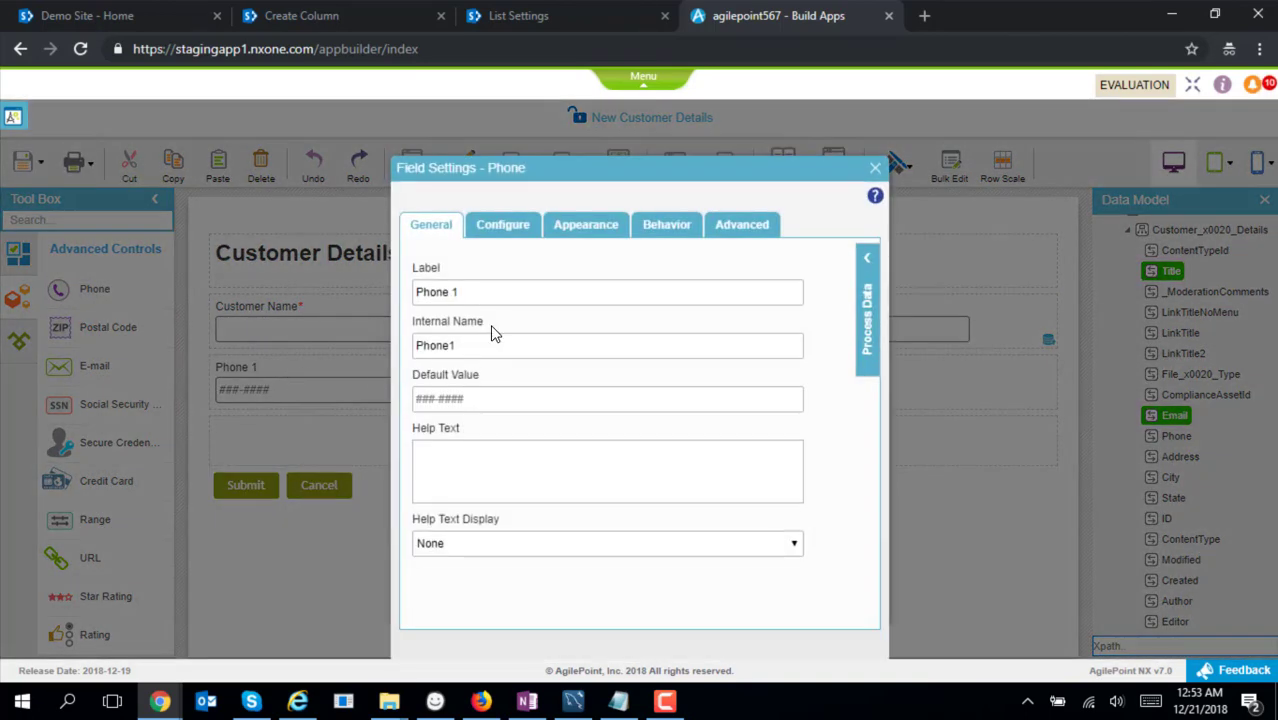
pyautogui.press('Tab')
pyautogui.click(503, 224)
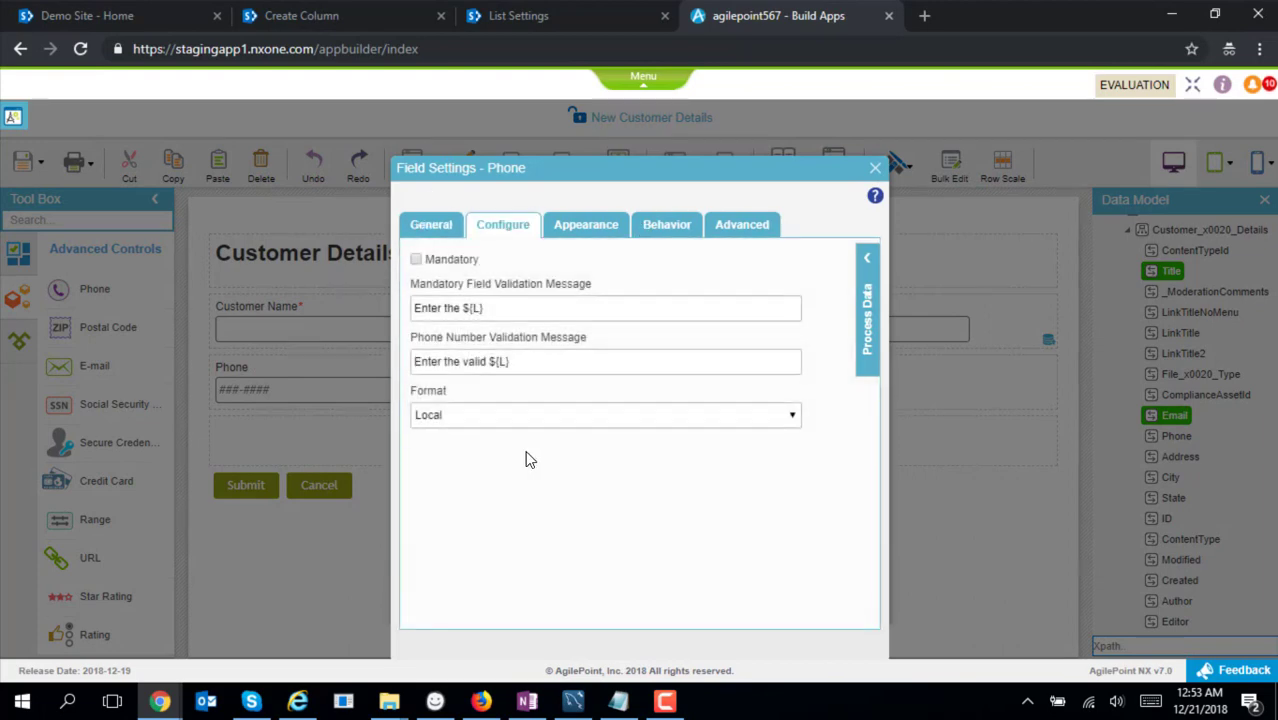
pyautogui.click(552, 416)
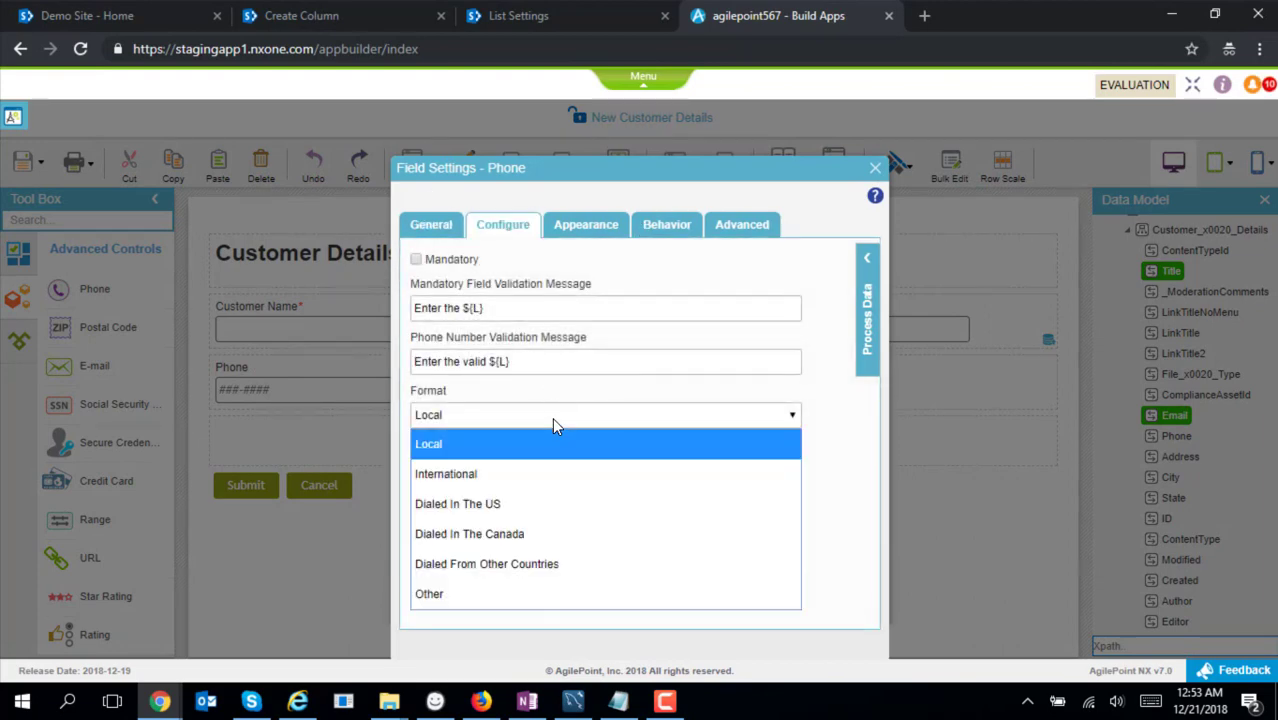
pyautogui.click(549, 500)
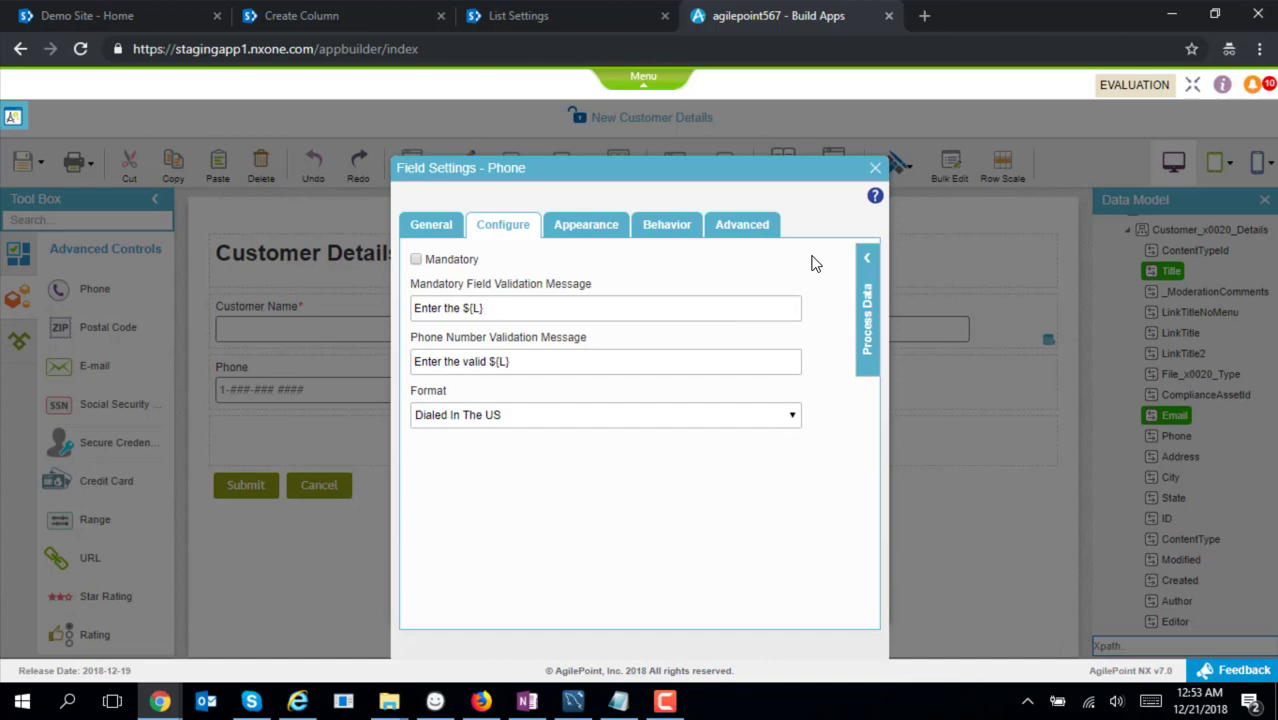
pyautogui.click(875, 168)
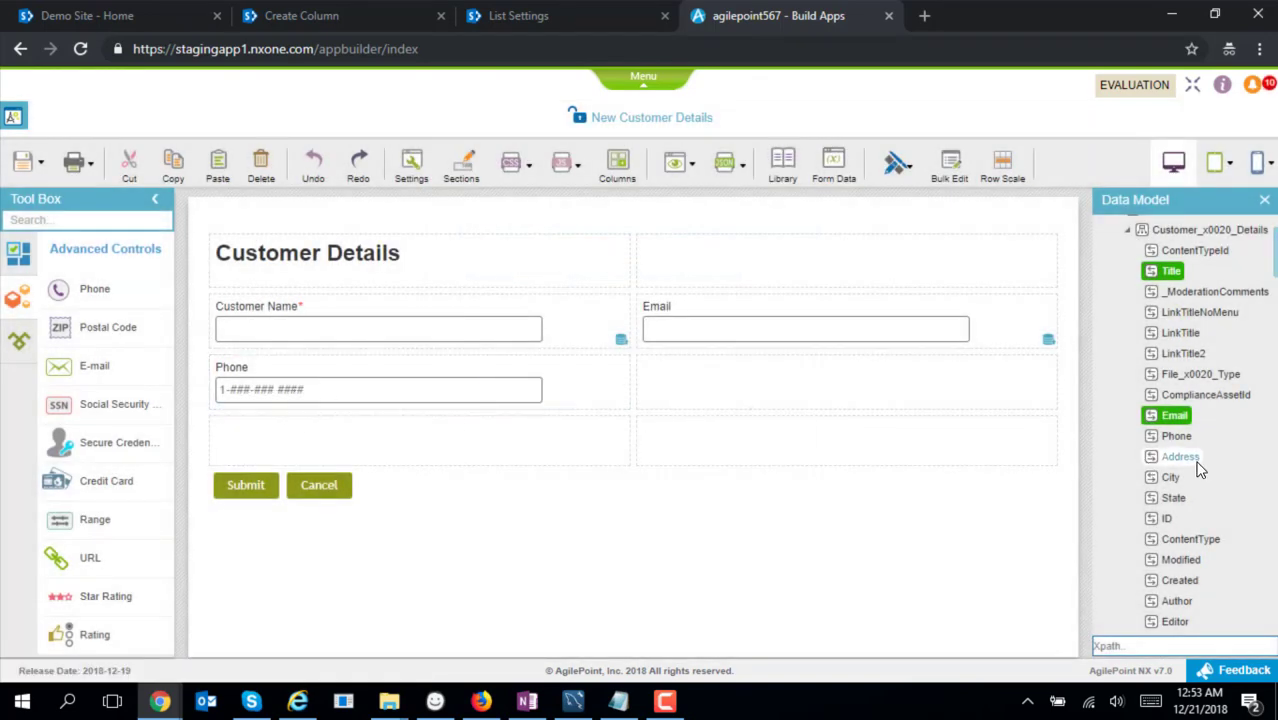
pyautogui.moveTo(1178, 438); pyautogui.dragTo(434, 397)
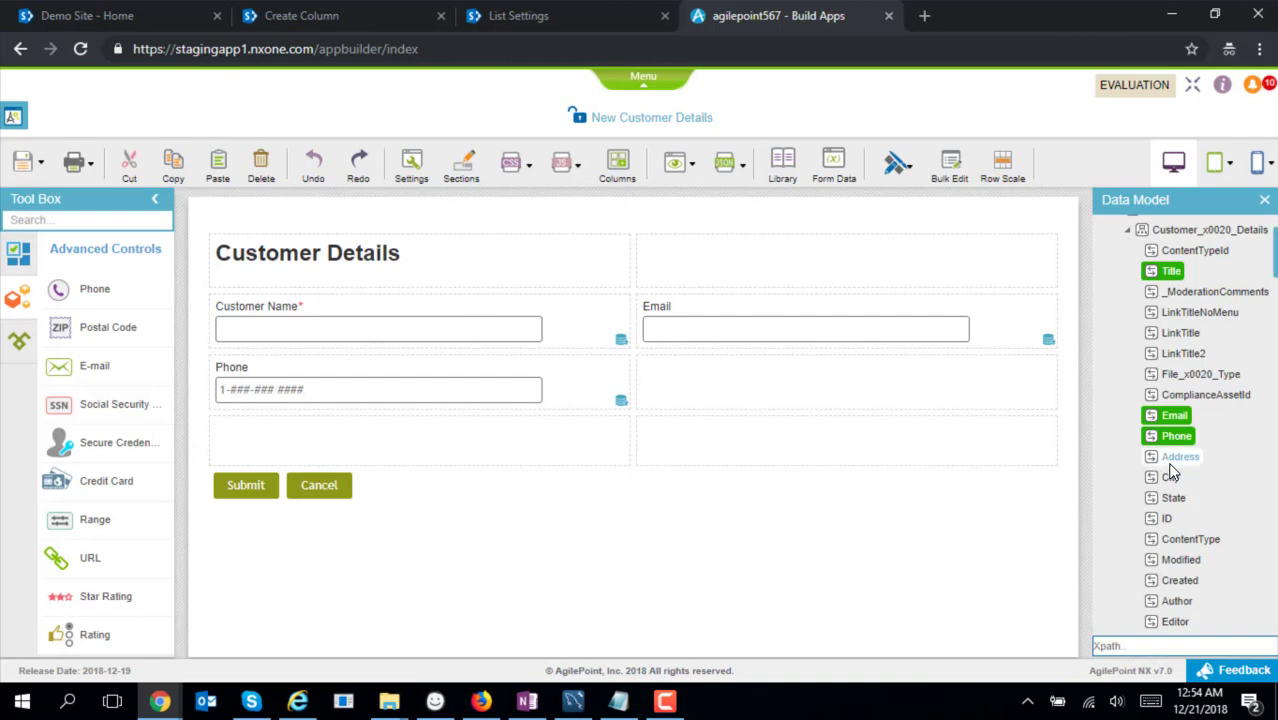
# Add a full-width Address field, then City and State fields side by side below it
pyautogui.moveTo(1063, 475); pyautogui.dragTo(1027, 448)
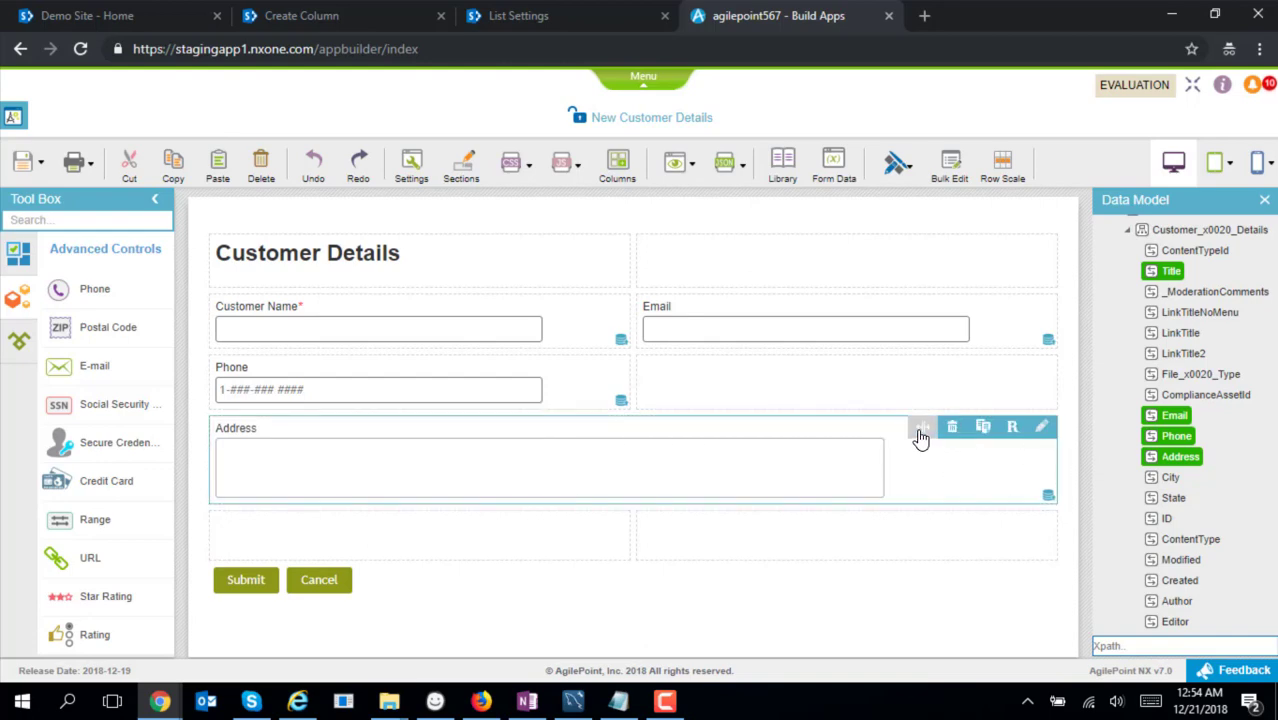
pyautogui.moveTo(920, 427); pyautogui.dragTo(975, 472)
pyautogui.moveTo(1172, 476); pyautogui.dragTo(603, 545)
pyautogui.moveTo(1163, 498); pyautogui.dragTo(900, 546)
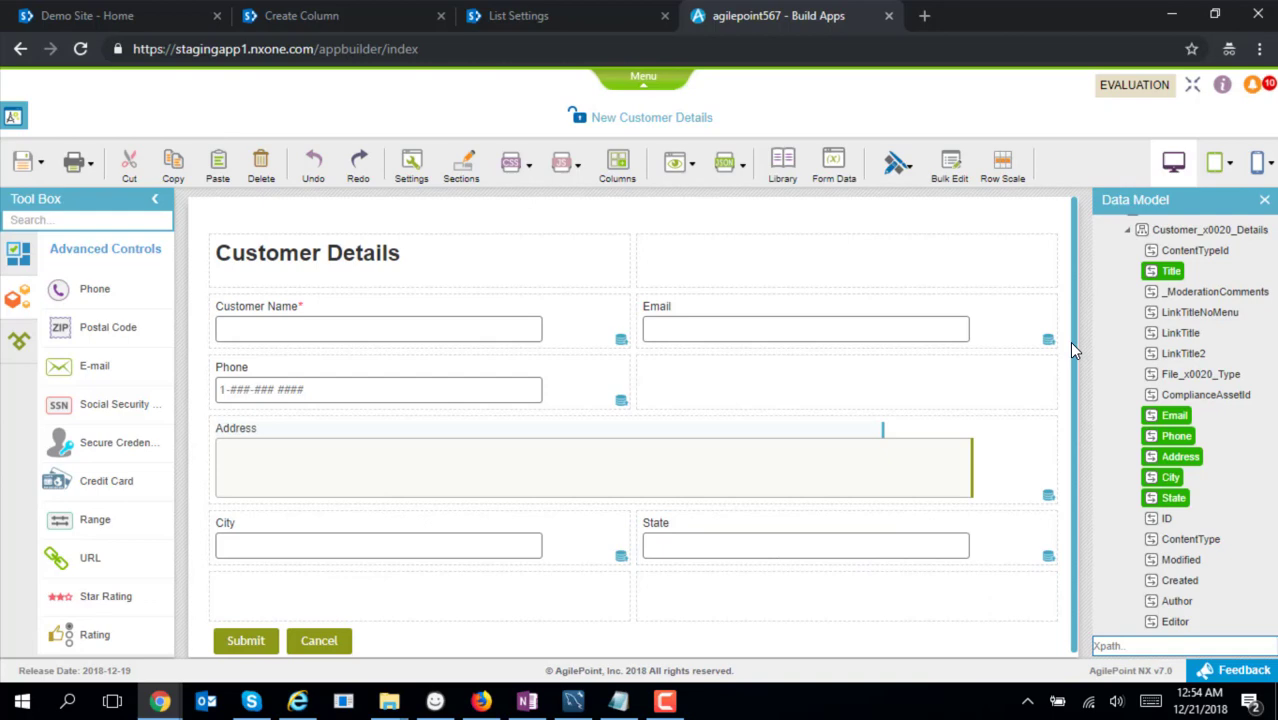
# Add a heading in the bottom row labelled 'Order Details' with internal name OrderDetails
pyautogui.click(28, 264)
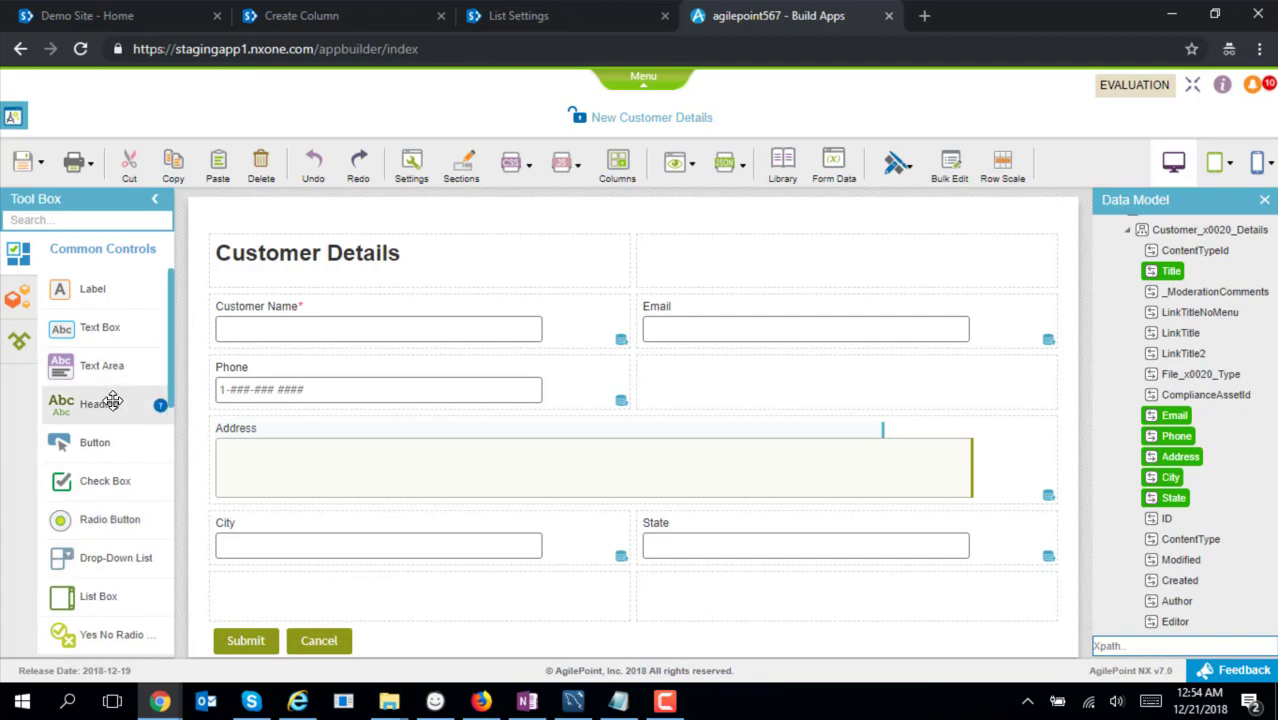
pyautogui.moveTo(112, 401); pyautogui.dragTo(291, 577)
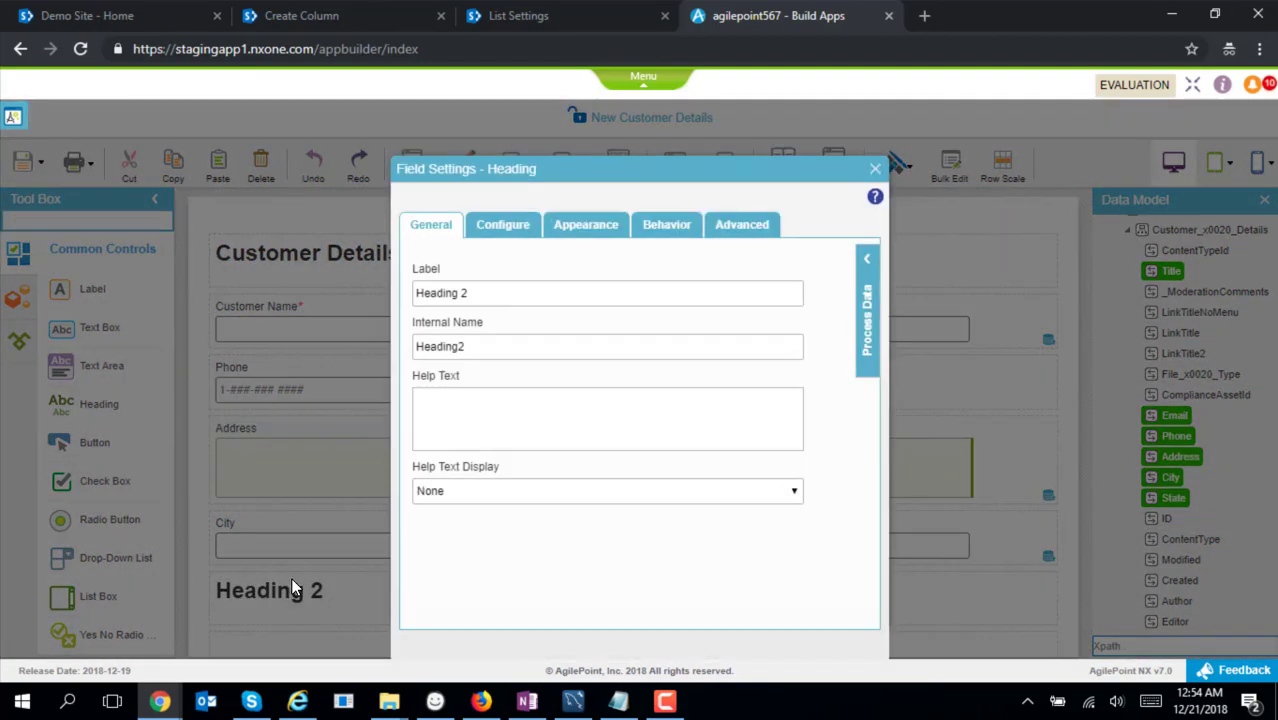
pyautogui.moveTo(463, 295); pyautogui.dragTo(327, 298)
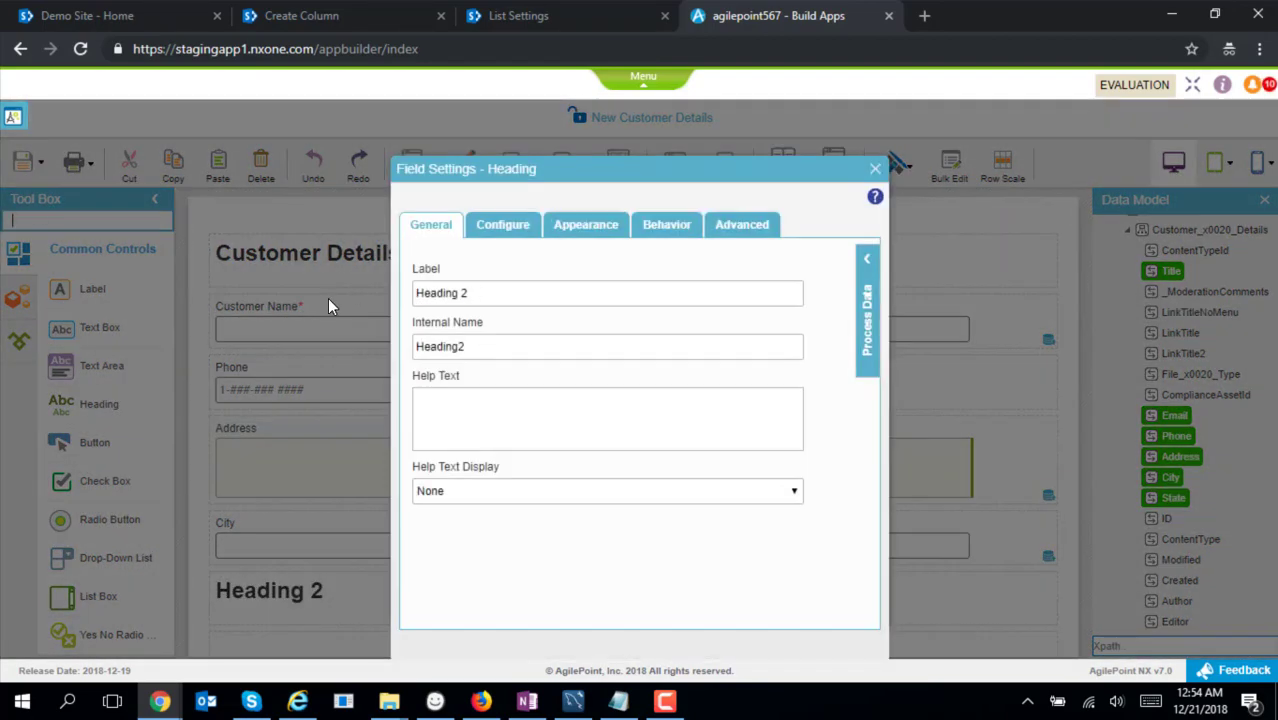
pyautogui.click(478, 296)
pyautogui.hotkey('ctrl', 'a')
pyautogui.write('Ofder Details')
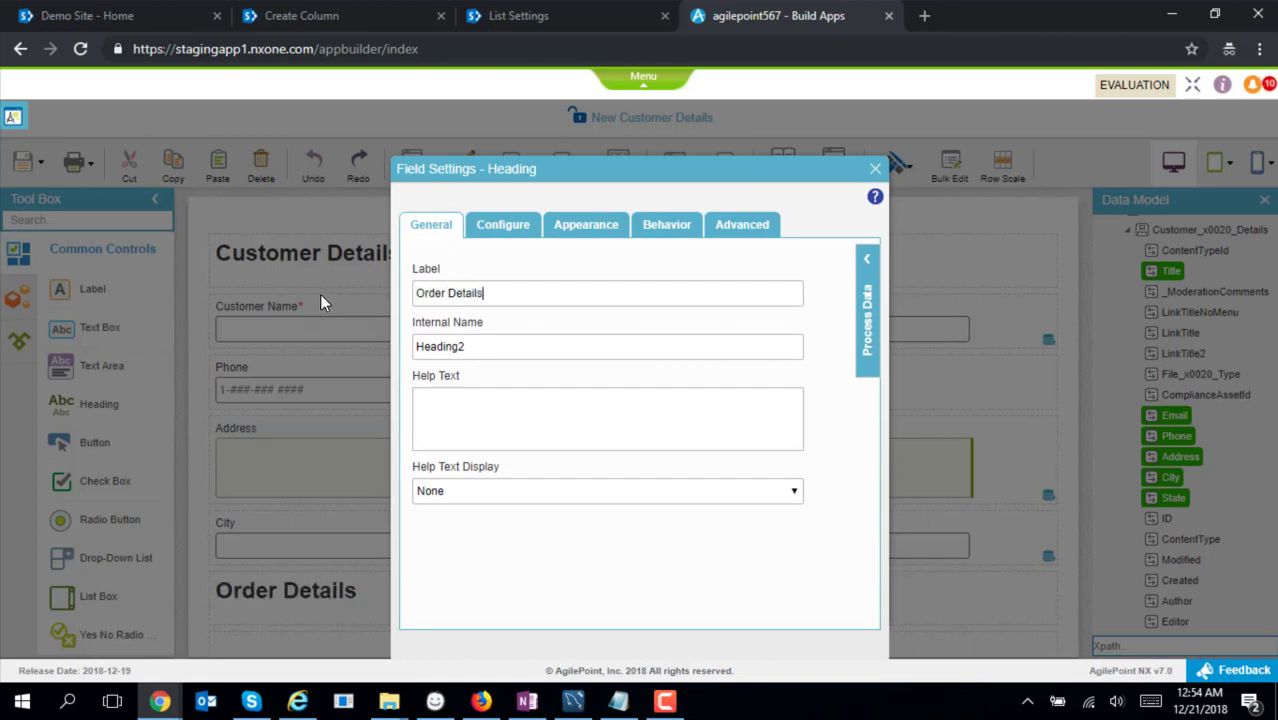
pyautogui.press('Tab')
pyautogui.click(875, 170)
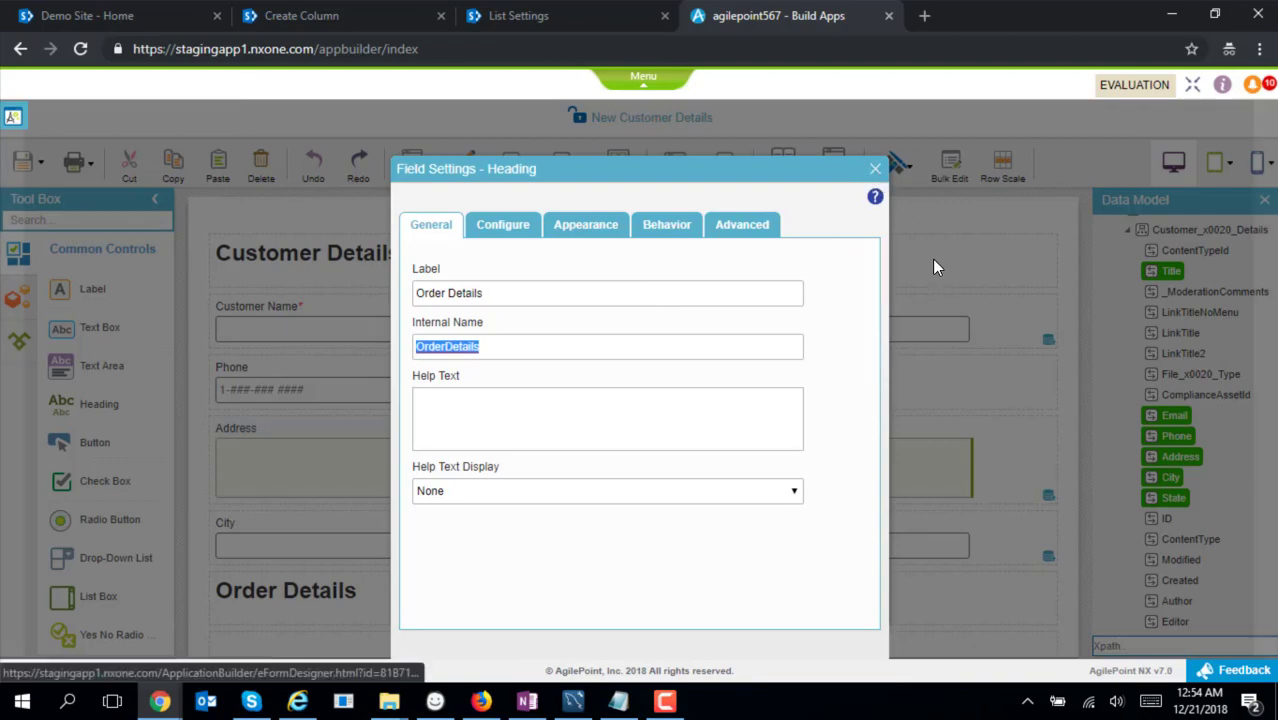
# Add ORDER_x0020_DETAILS as a subform below the Order Details heading, stretched across the full row
pyautogui.scroll(-15, 1200, 425)
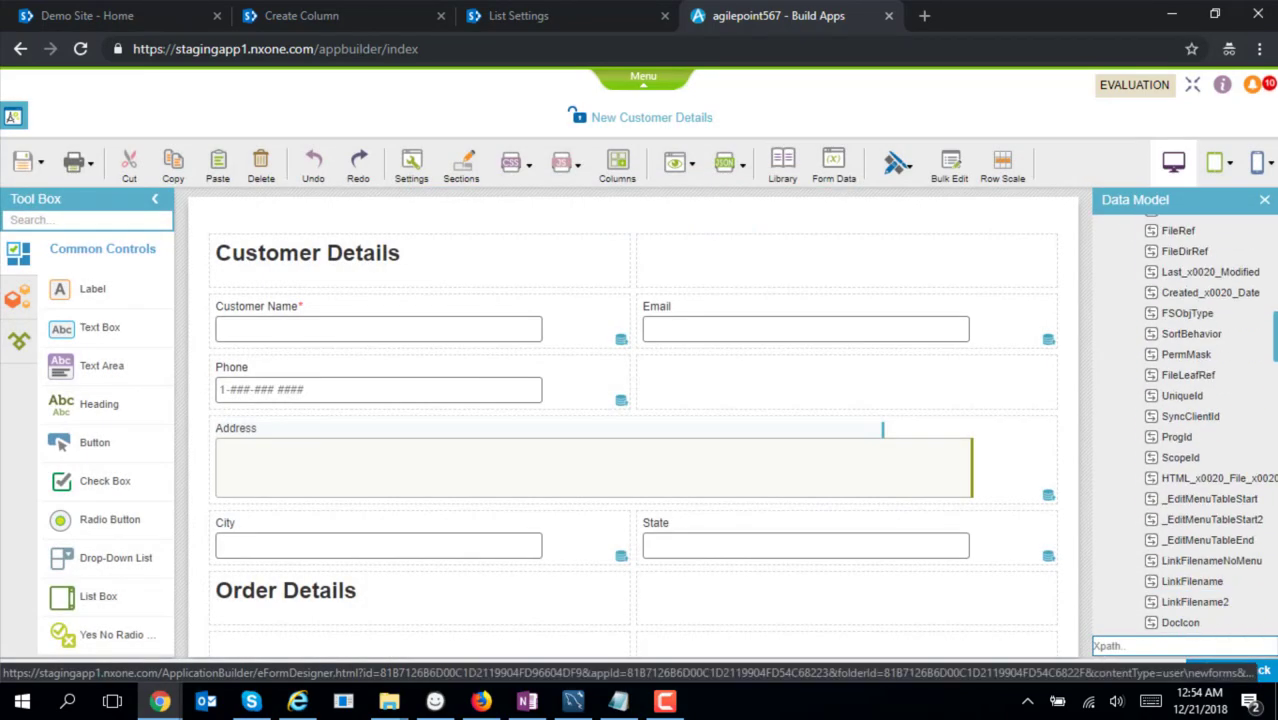
pyautogui.scroll(1, 1188, 315)
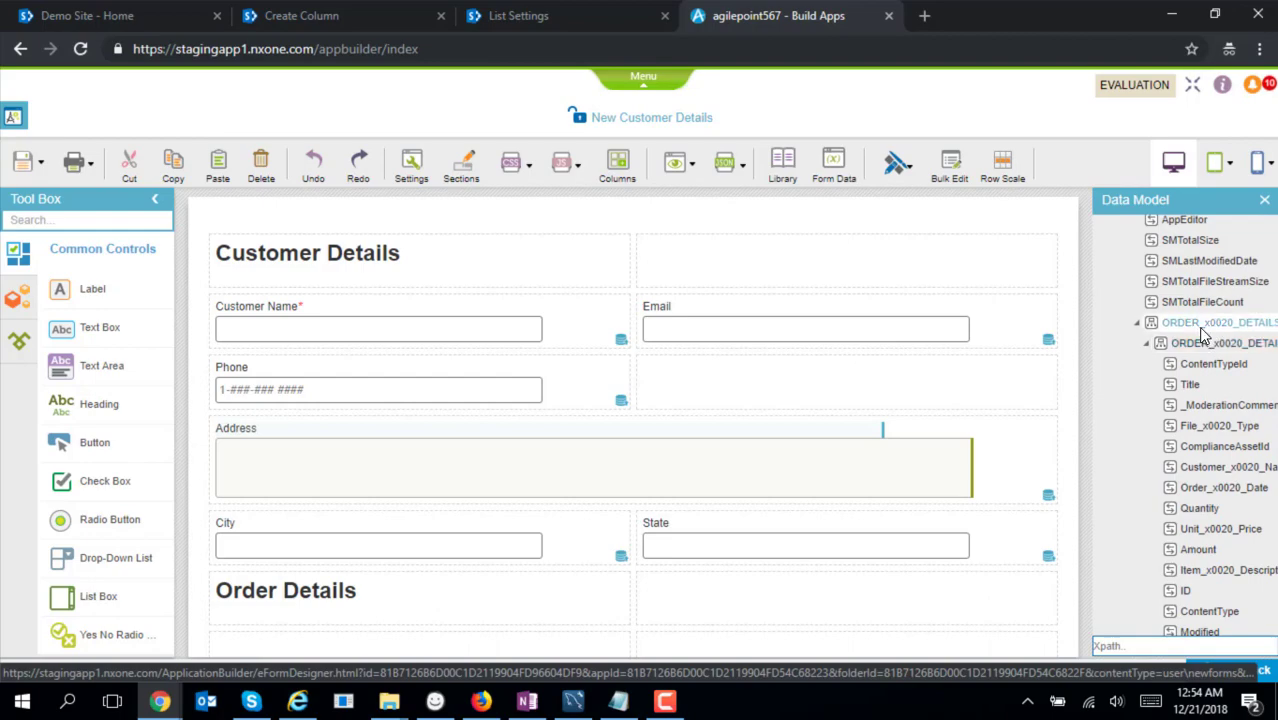
pyautogui.moveTo(1198, 326); pyautogui.dragTo(560, 650)
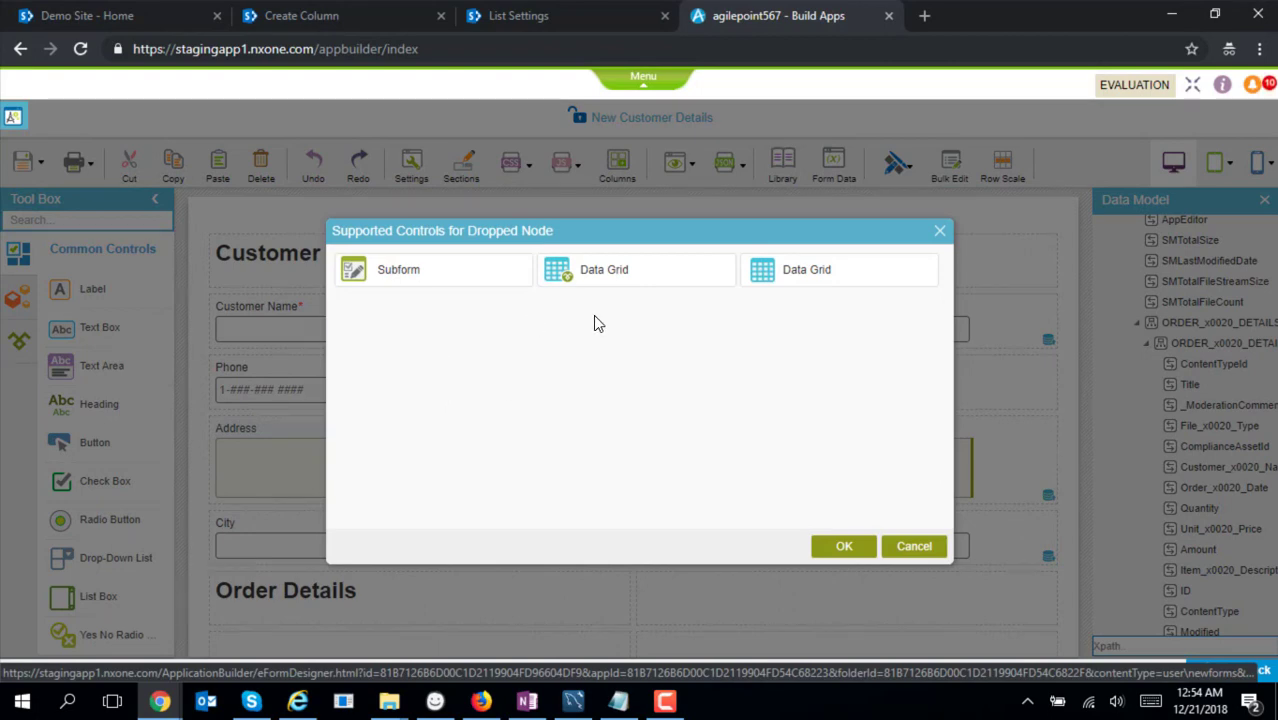
pyautogui.click(408, 283)
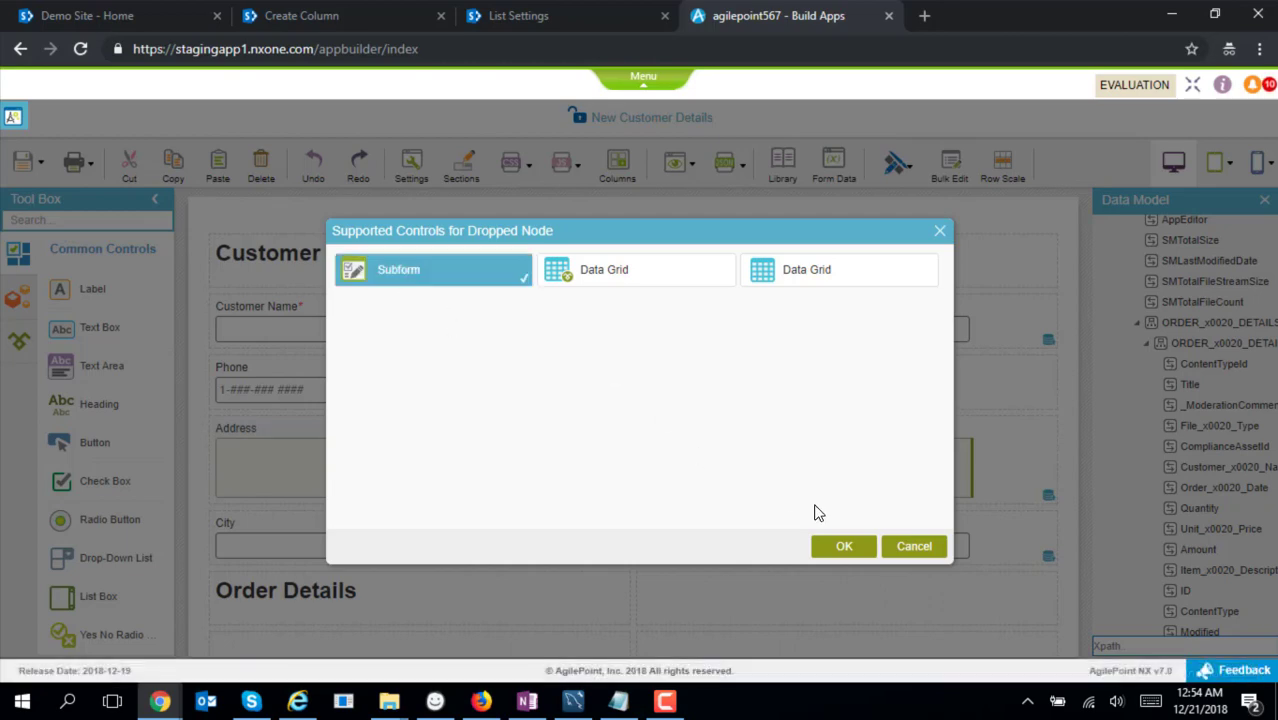
pyautogui.click(840, 550)
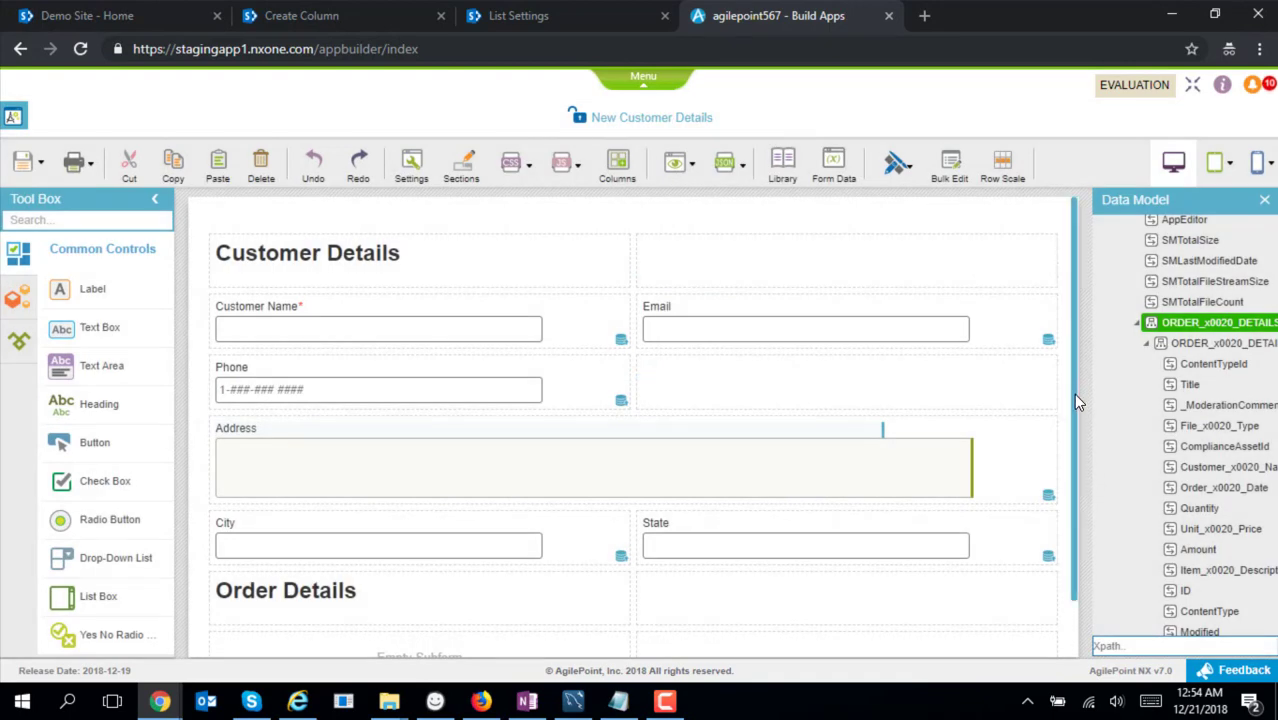
pyautogui.moveTo(1076, 396); pyautogui.dragTo(1078, 489)
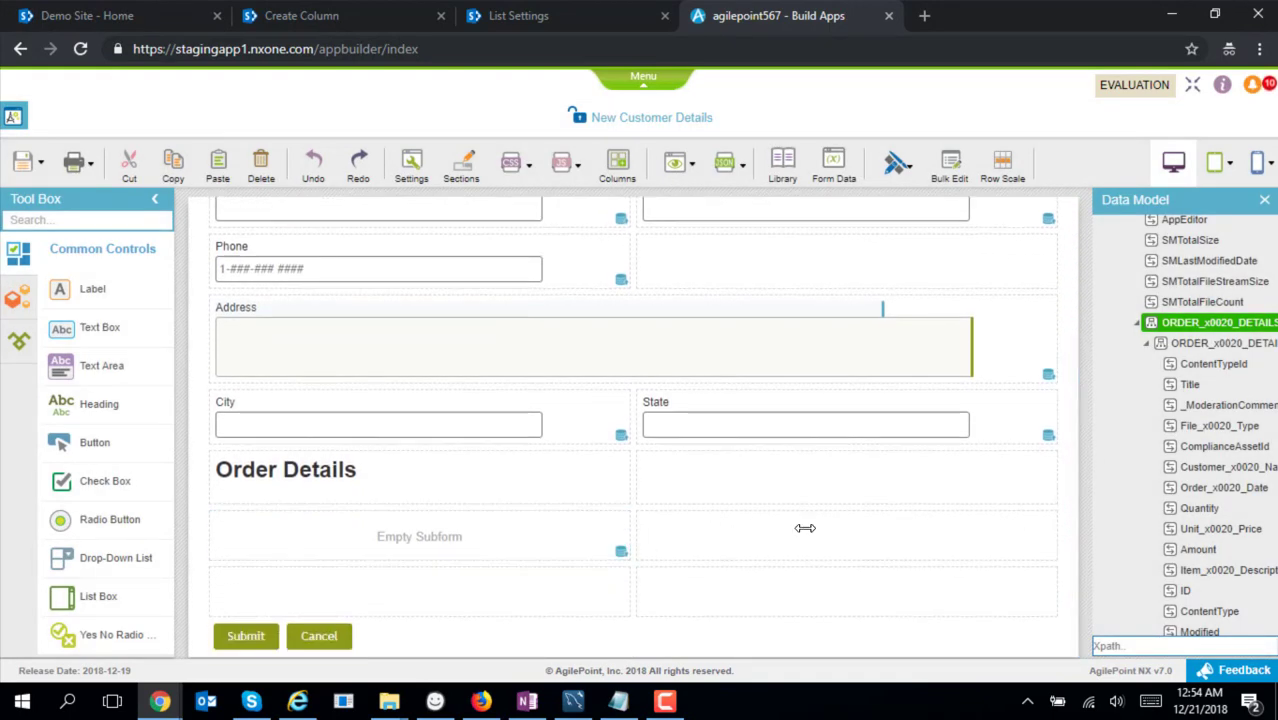
pyautogui.moveTo(805, 527); pyautogui.dragTo(1009, 523)
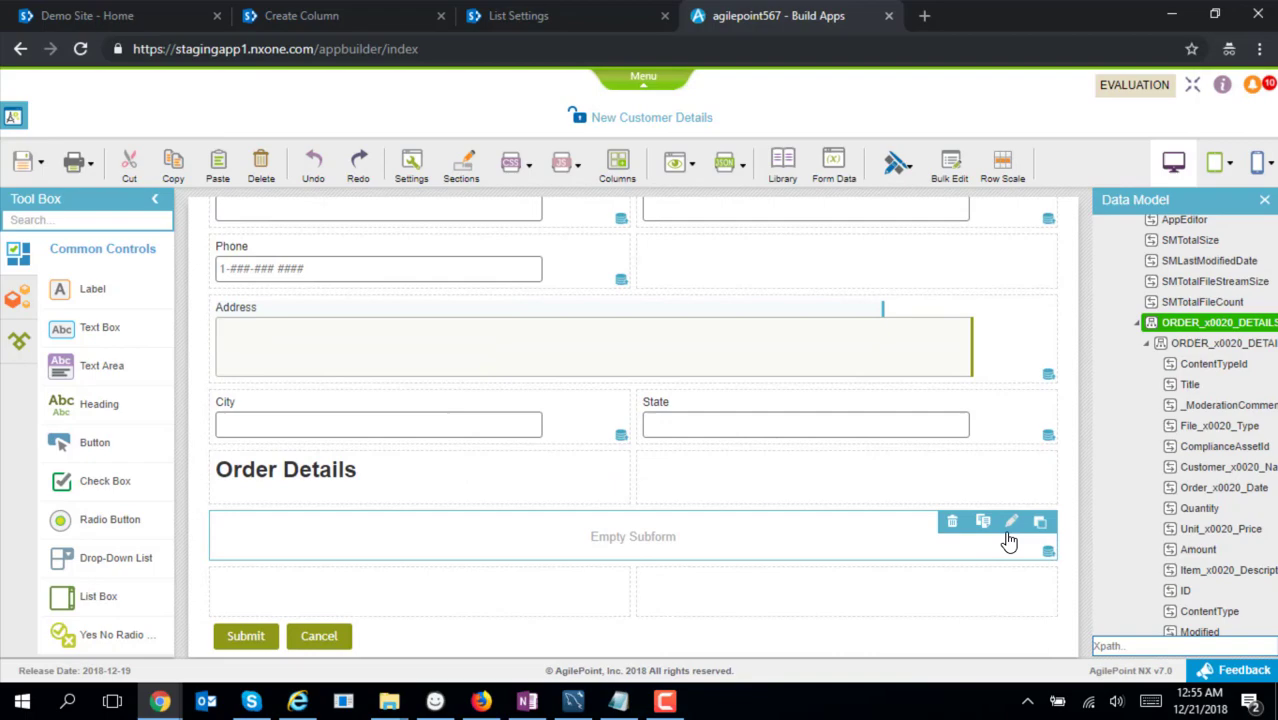
# Set the subform's Display Style to Columns
pyautogui.click(1012, 528)
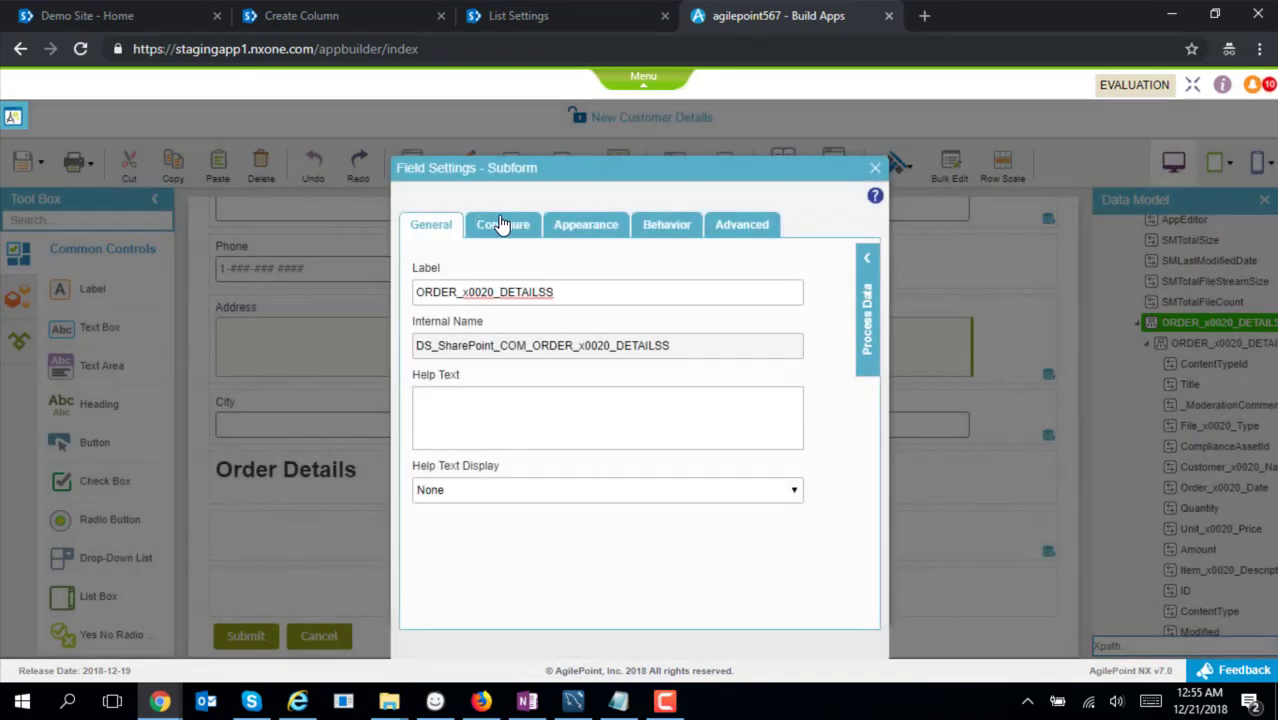
pyautogui.click(502, 224)
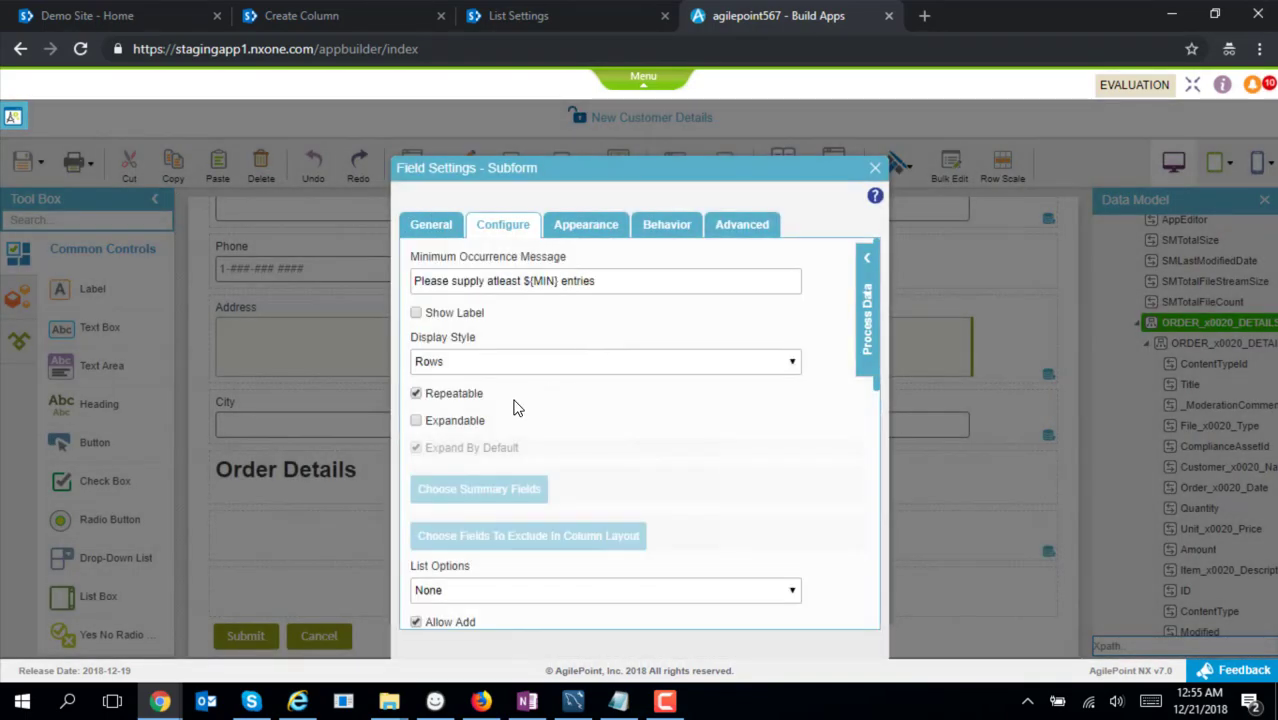
pyautogui.click(533, 365)
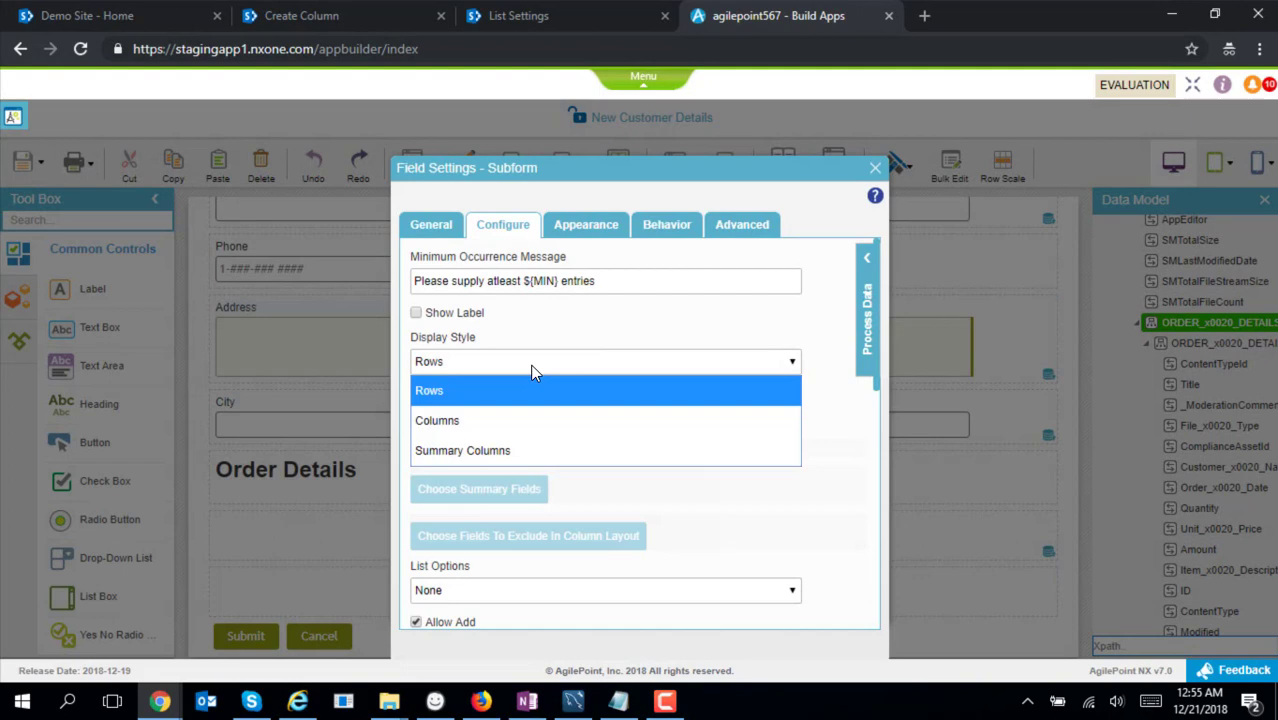
pyautogui.click(521, 421)
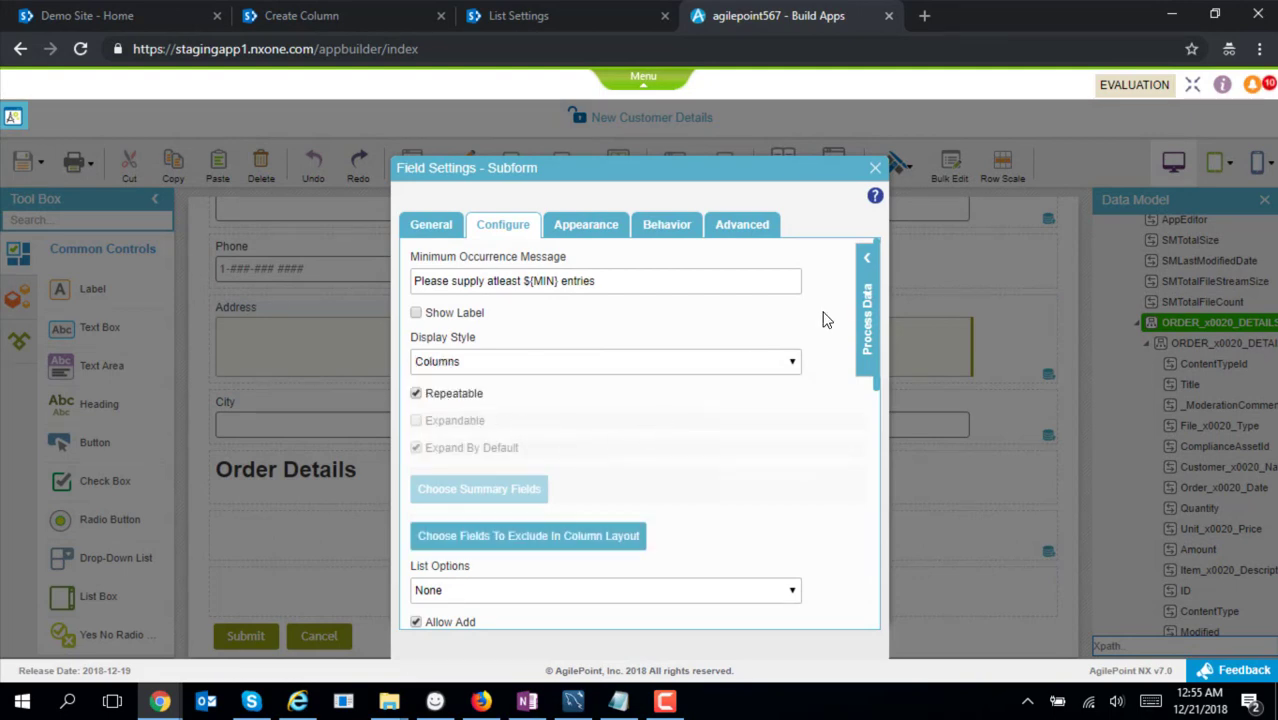
pyautogui.click(875, 170)
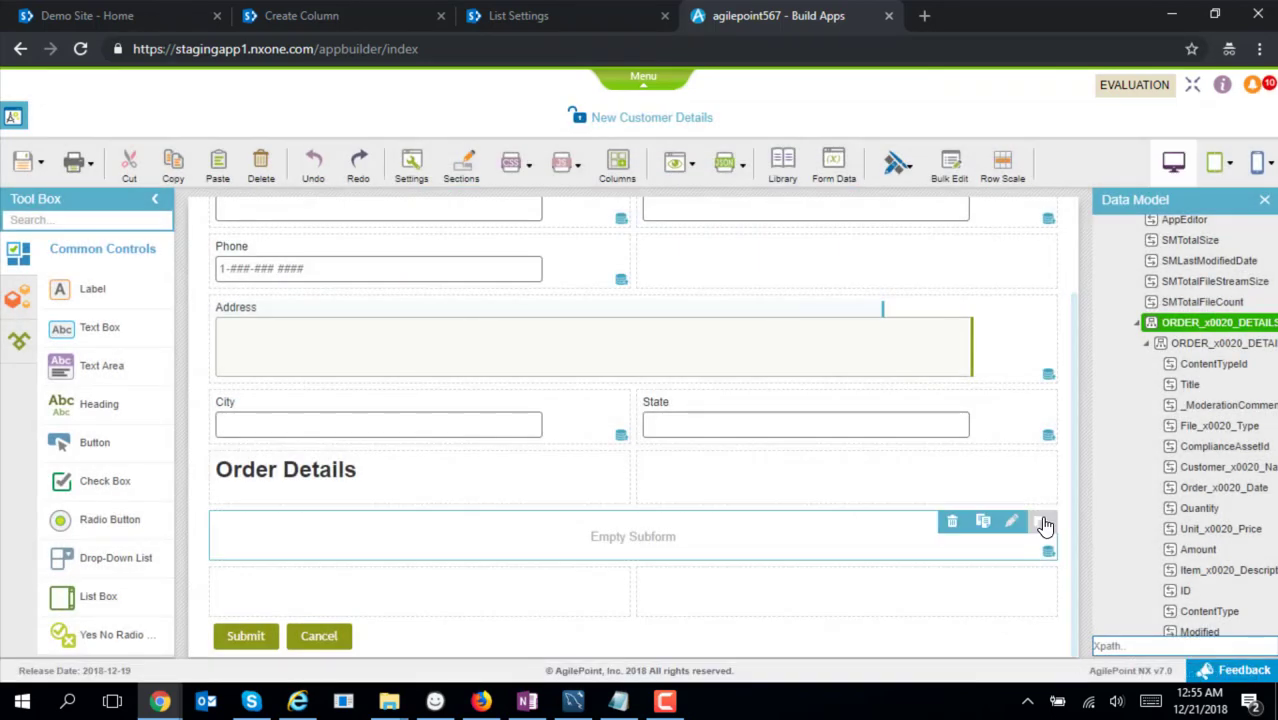
# Open the subform designer and expand the subform to five columns
pyautogui.click(1041, 525)
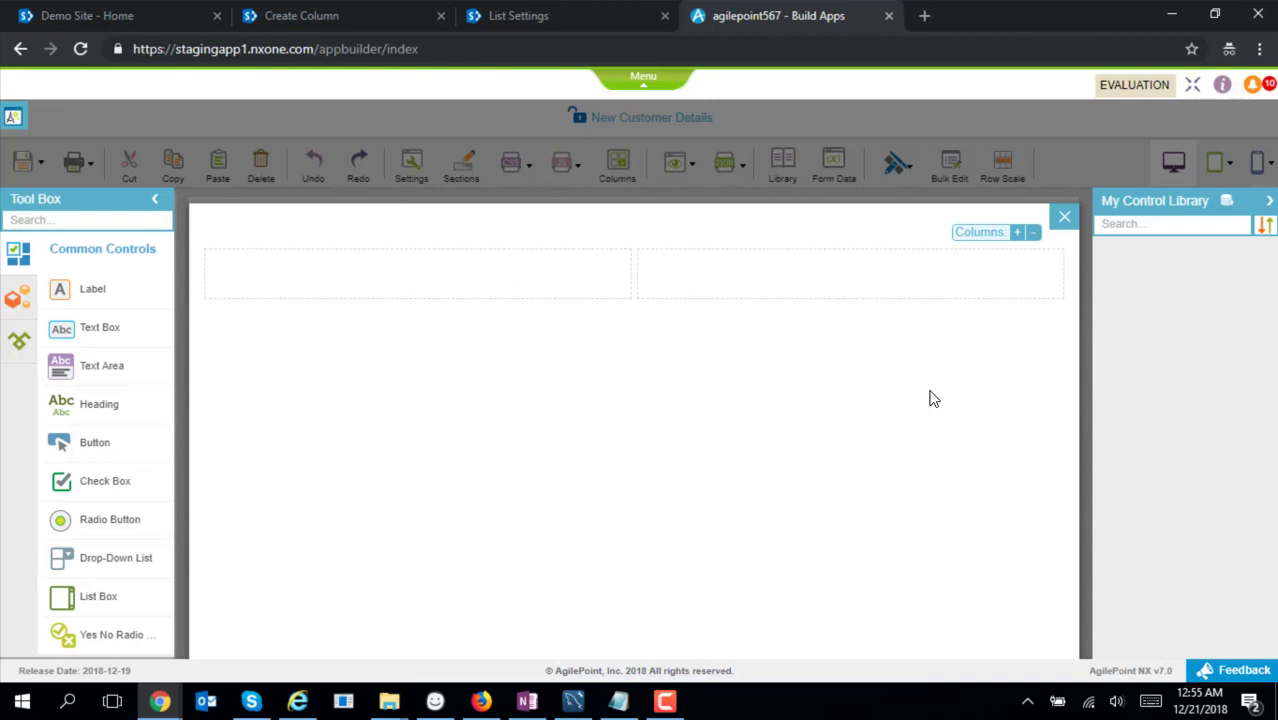
pyautogui.click(1016, 234)
pyautogui.click(1016, 234)
pyautogui.click(1016, 234)
# Place Item Description, Order Date, Quantity, Unit Price and Amount into the five subform columns
pyautogui.click(1228, 202)
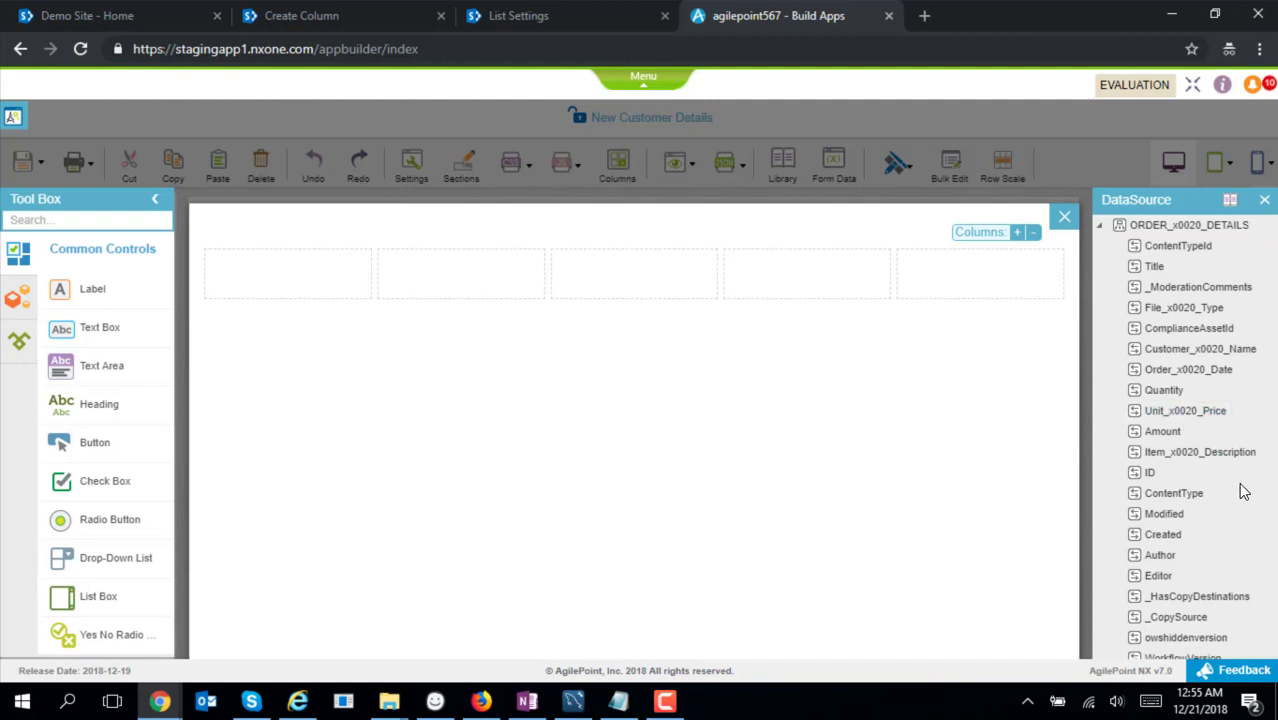
pyautogui.moveTo(1198, 452); pyautogui.dragTo(325, 278)
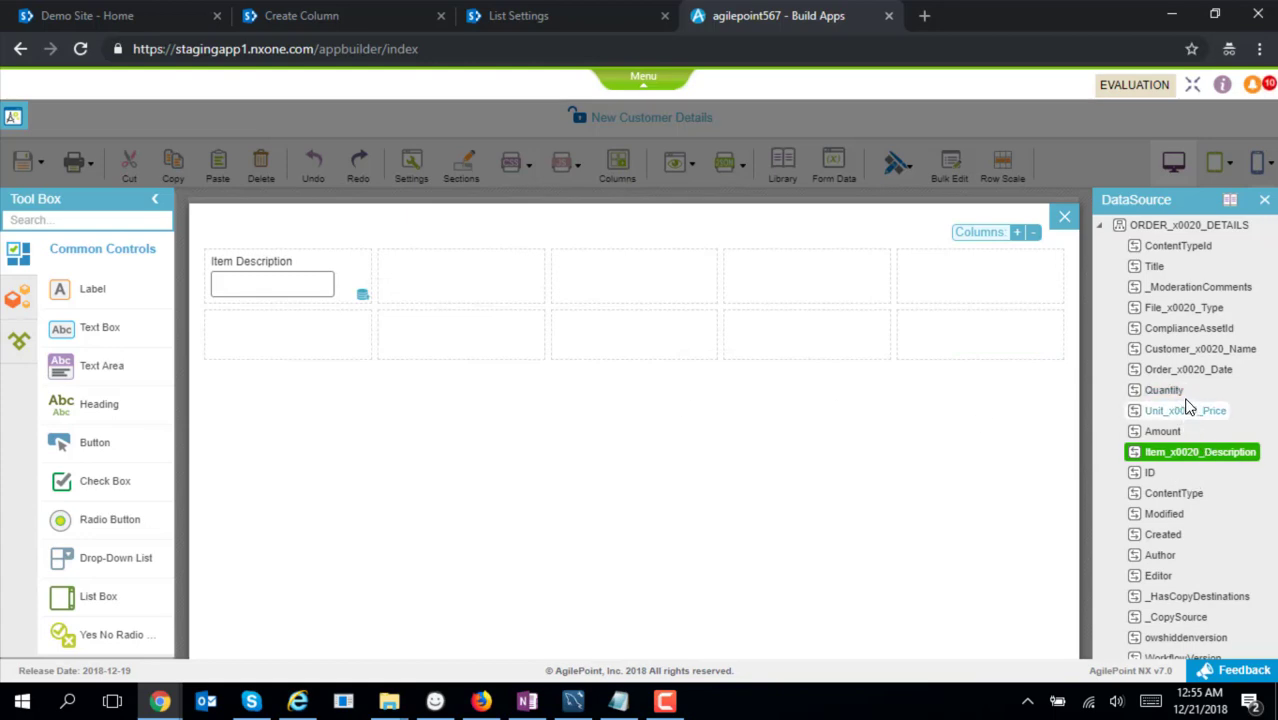
pyautogui.moveTo(1188, 370); pyautogui.dragTo(508, 270)
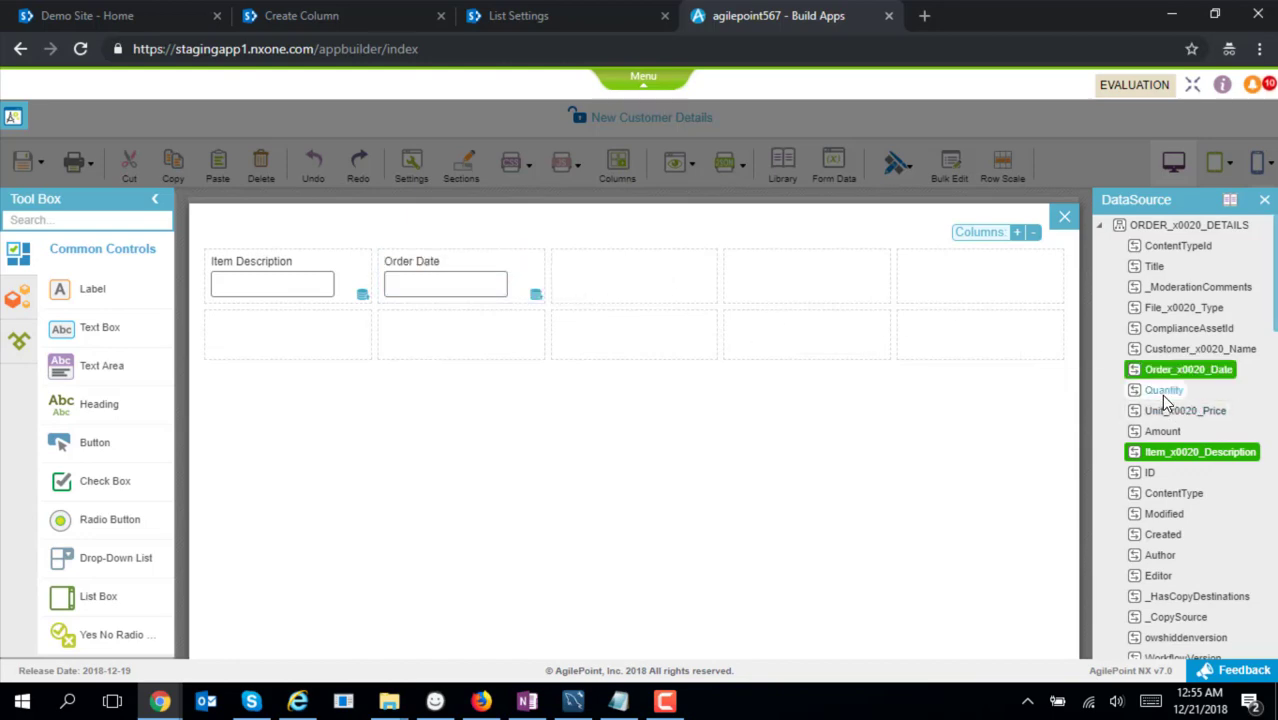
pyautogui.moveTo(1164, 397); pyautogui.dragTo(724, 290)
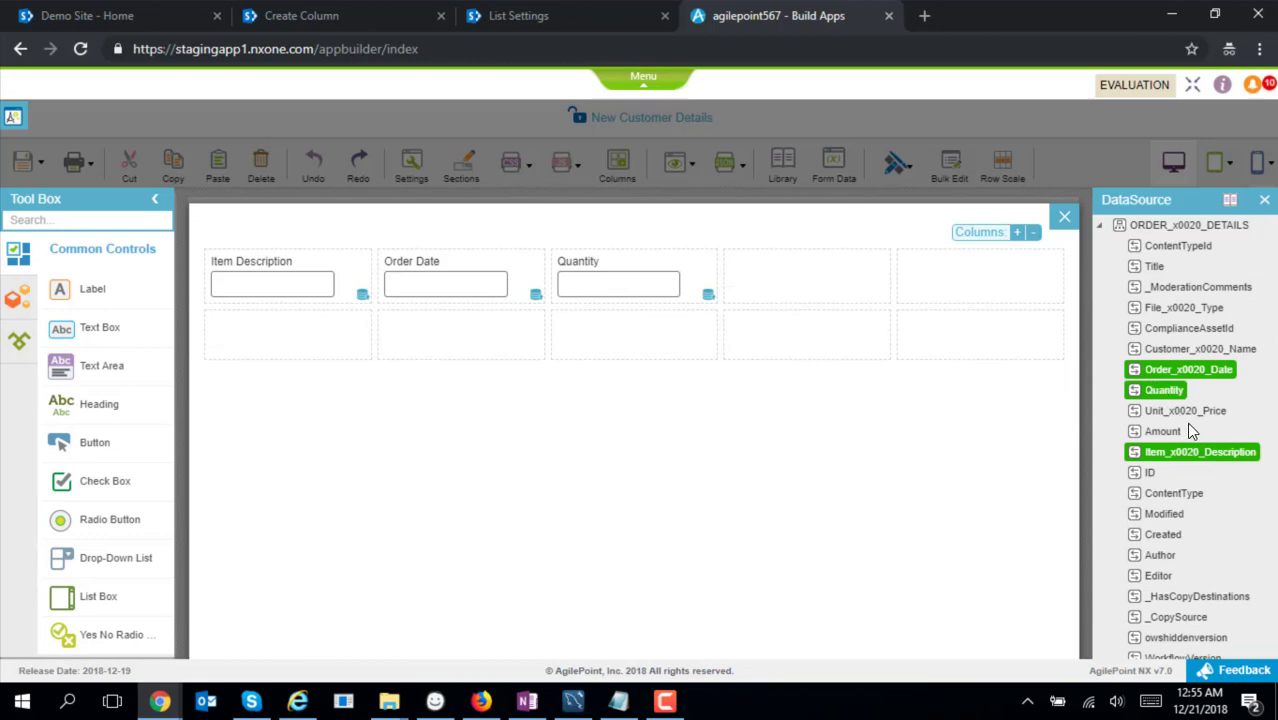
pyautogui.moveTo(1186, 412); pyautogui.dragTo(778, 274)
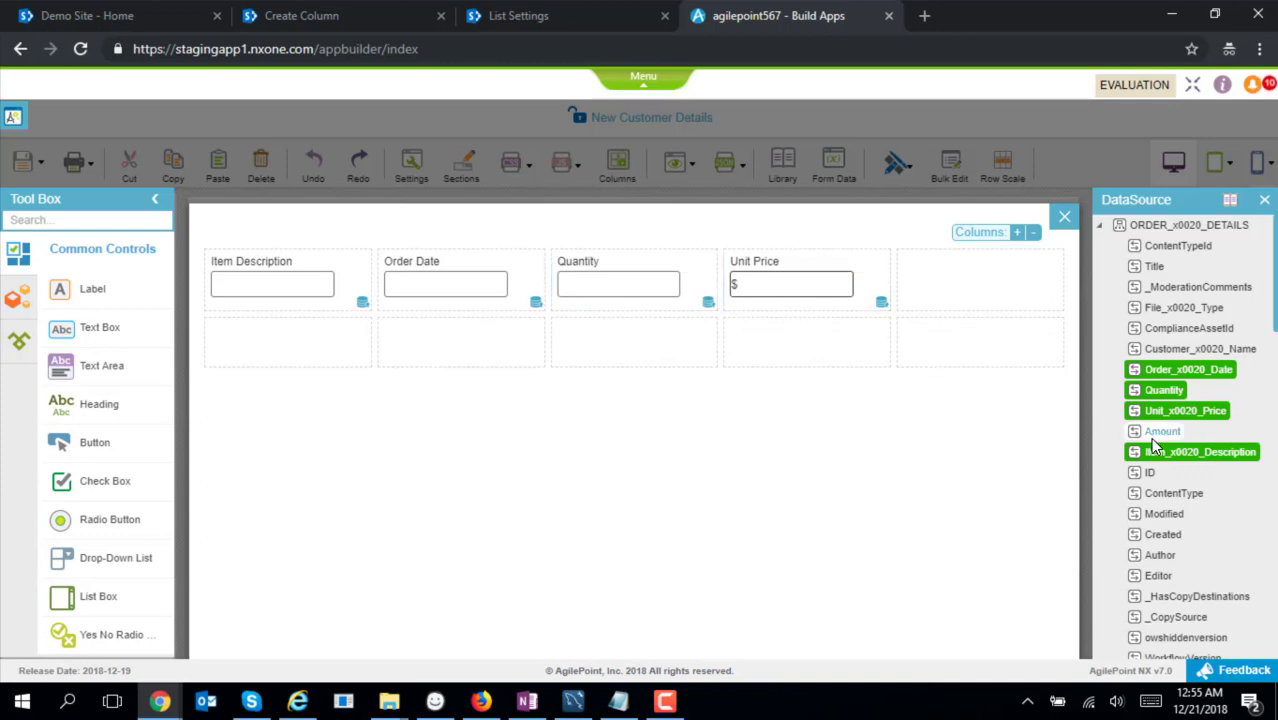
pyautogui.moveTo(1152, 440); pyautogui.dragTo(953, 298)
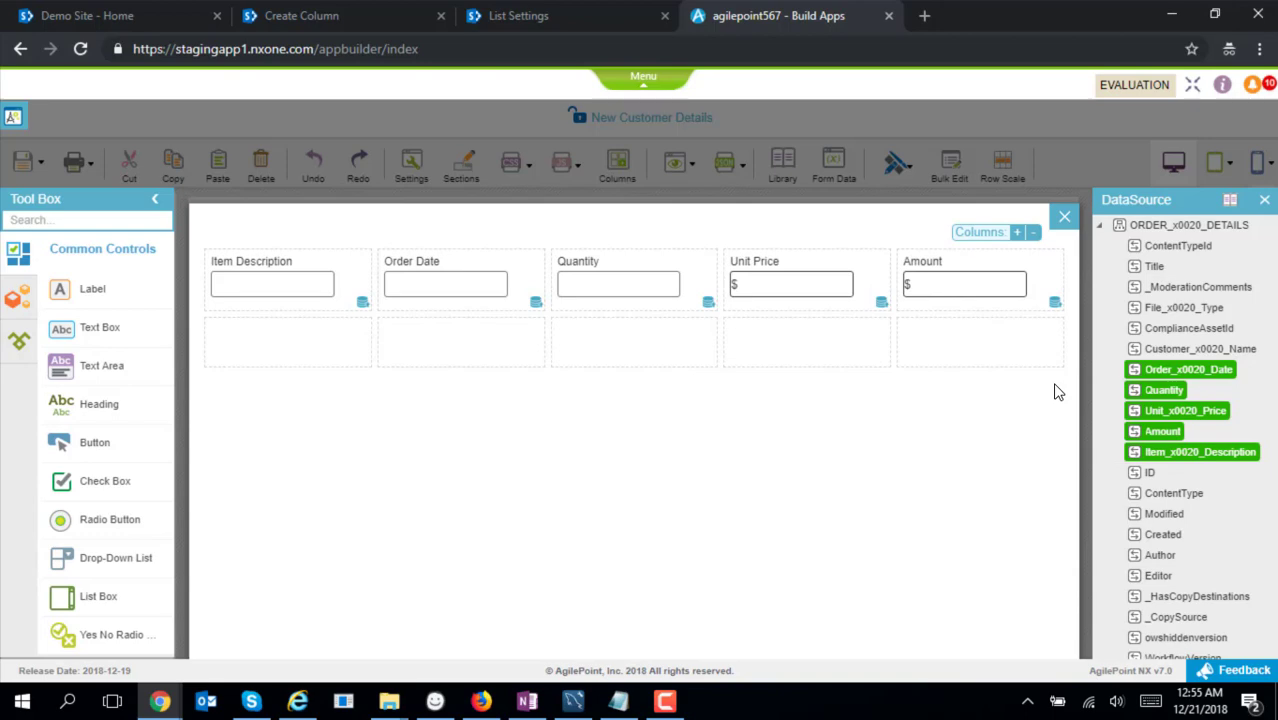
pyautogui.click(1065, 217)
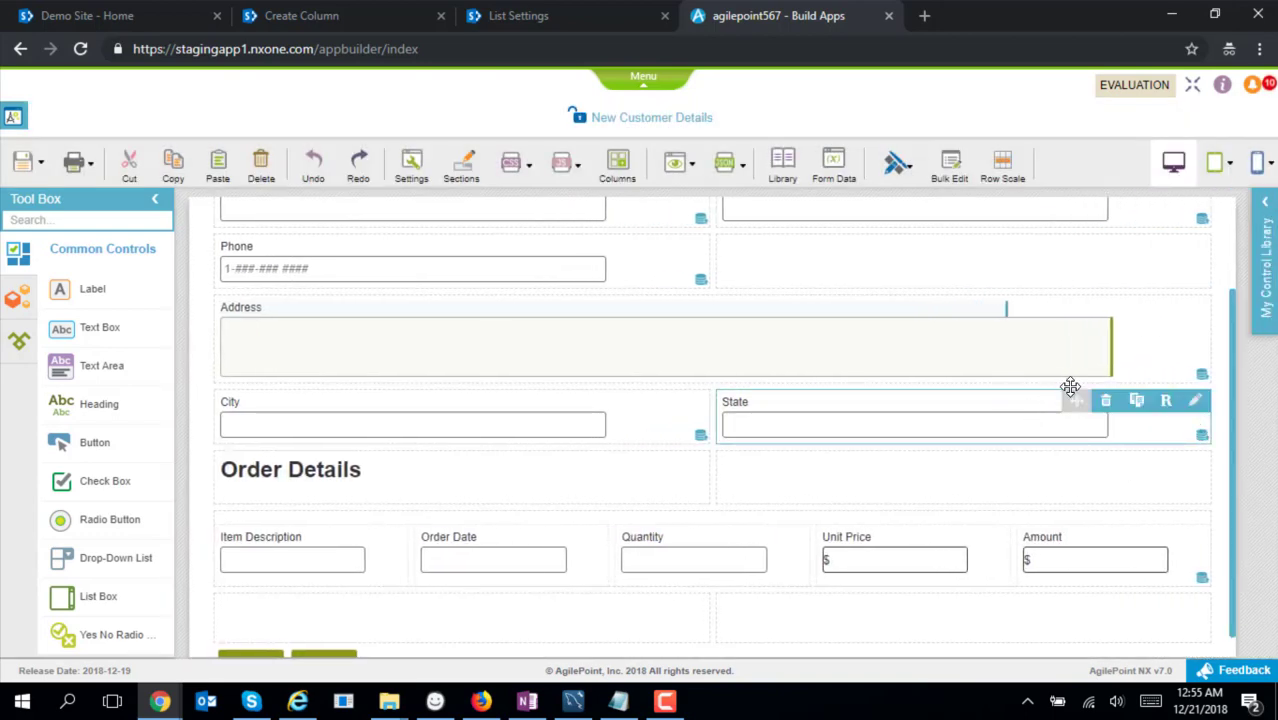
# Save and check in New Customer Details, then open the Update Customer Details form
pyautogui.click(24, 168)
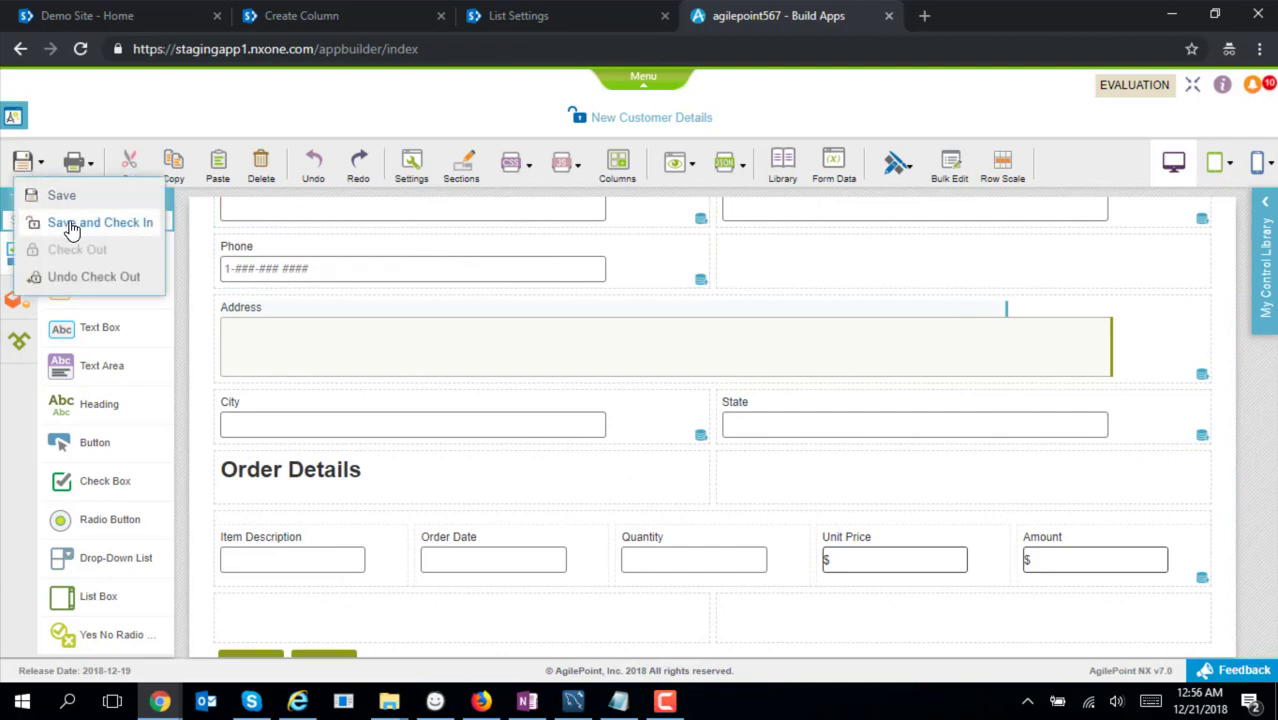
pyautogui.click(73, 224)
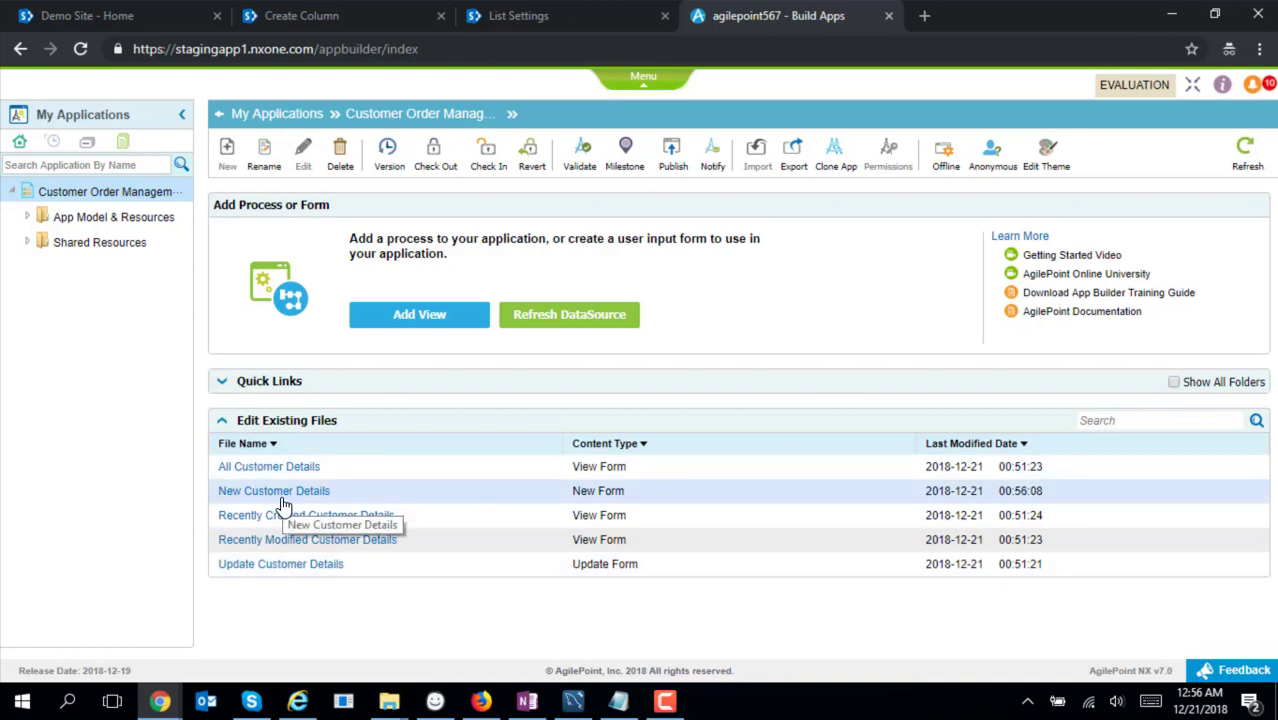
pyautogui.click(306, 566)
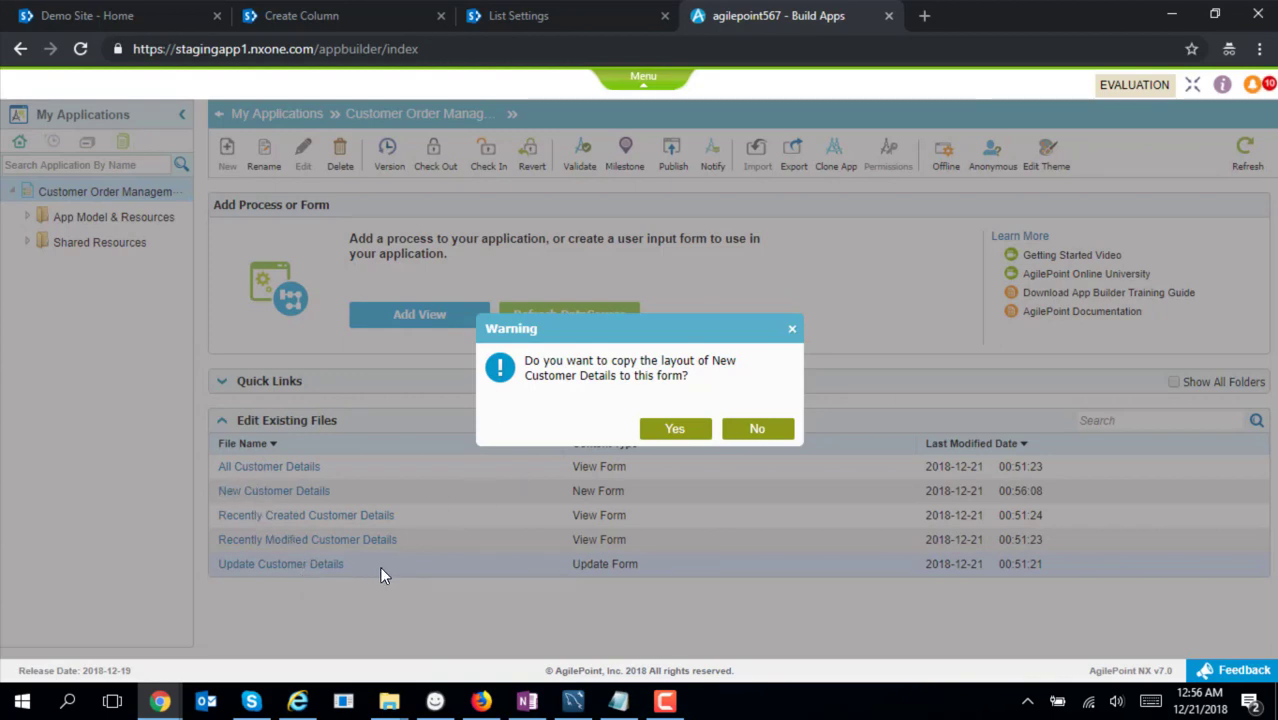
# Copy the New Customer Details layout into Update Customer Details and check that form in
pyautogui.click(682, 432)
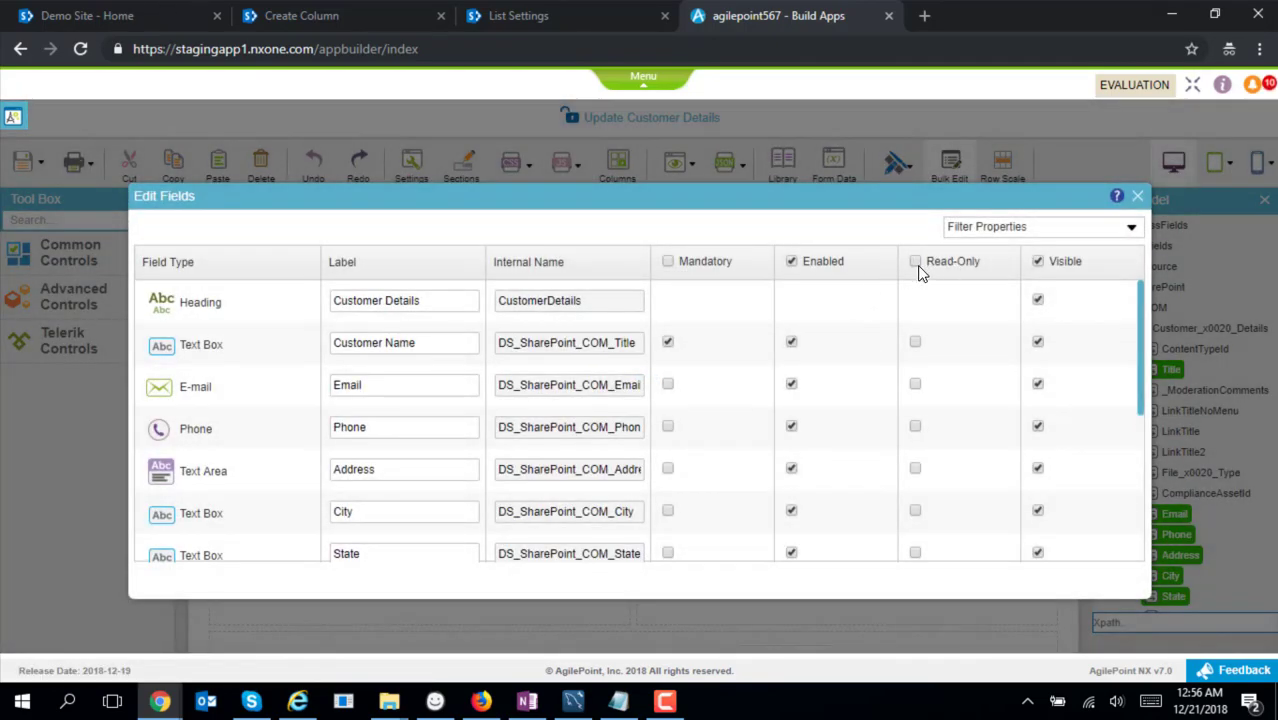
pyautogui.click(1137, 196)
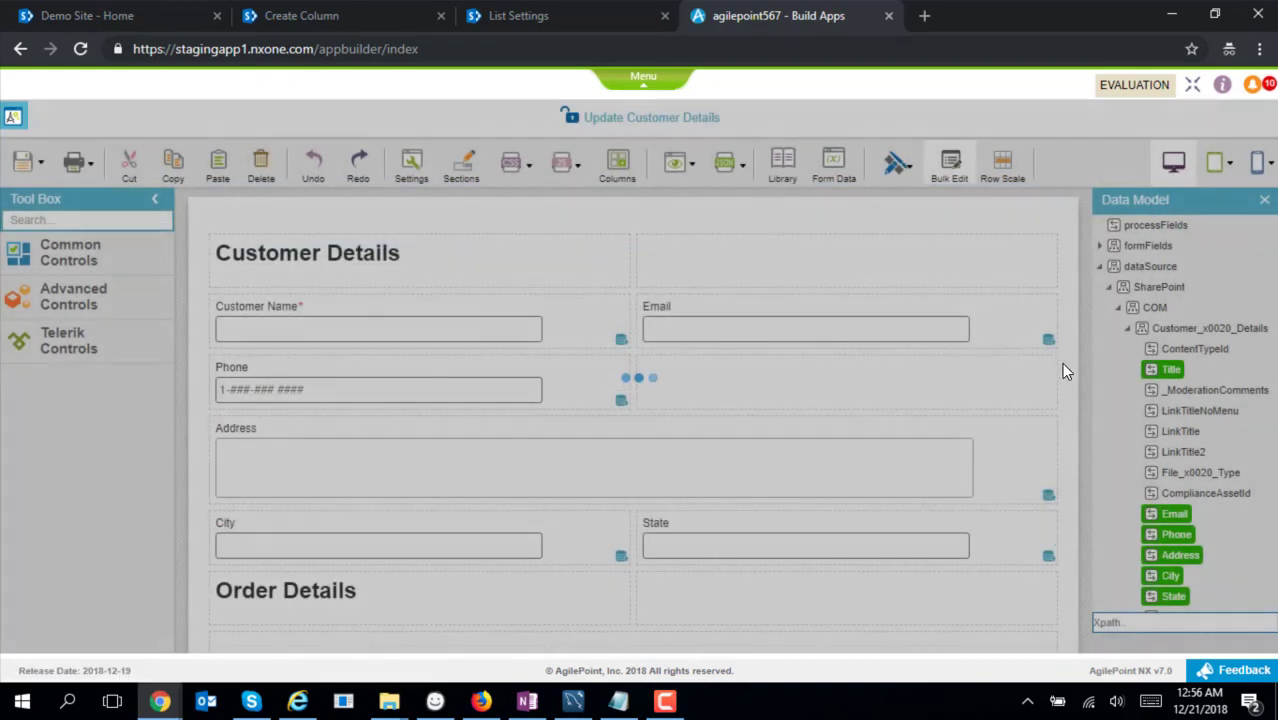
pyautogui.click(23, 162)
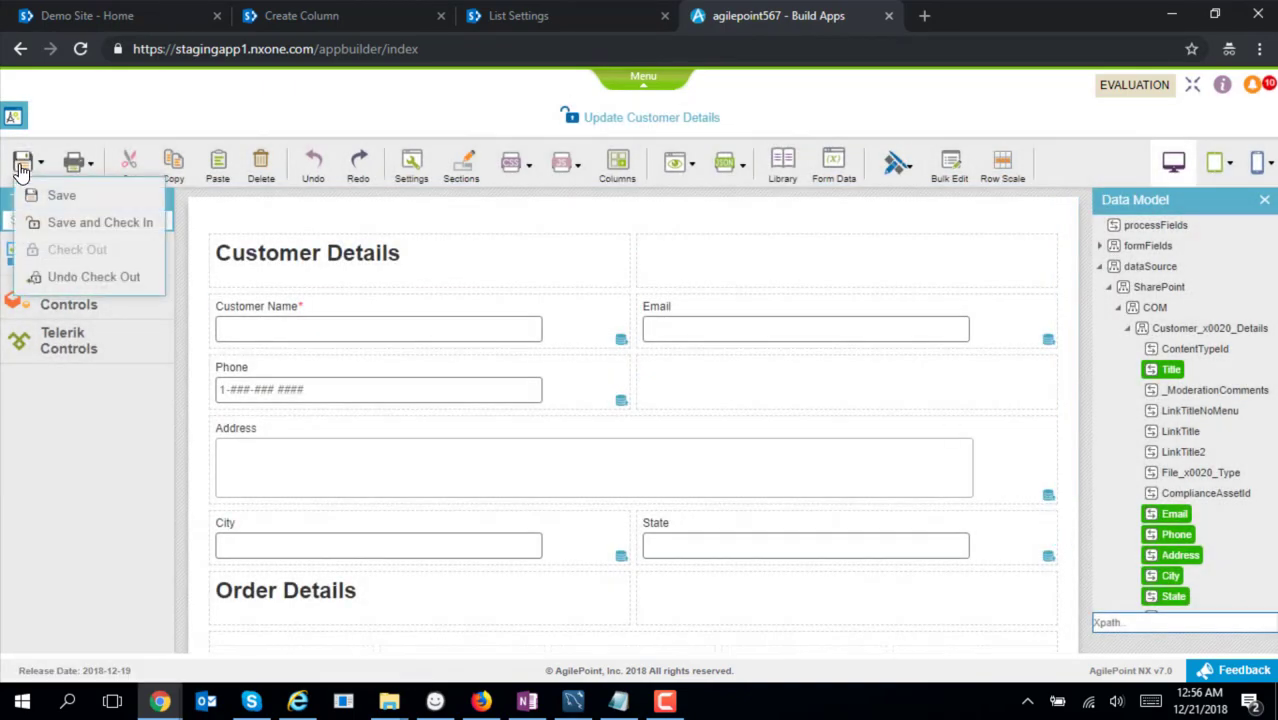
pyautogui.click(70, 222)
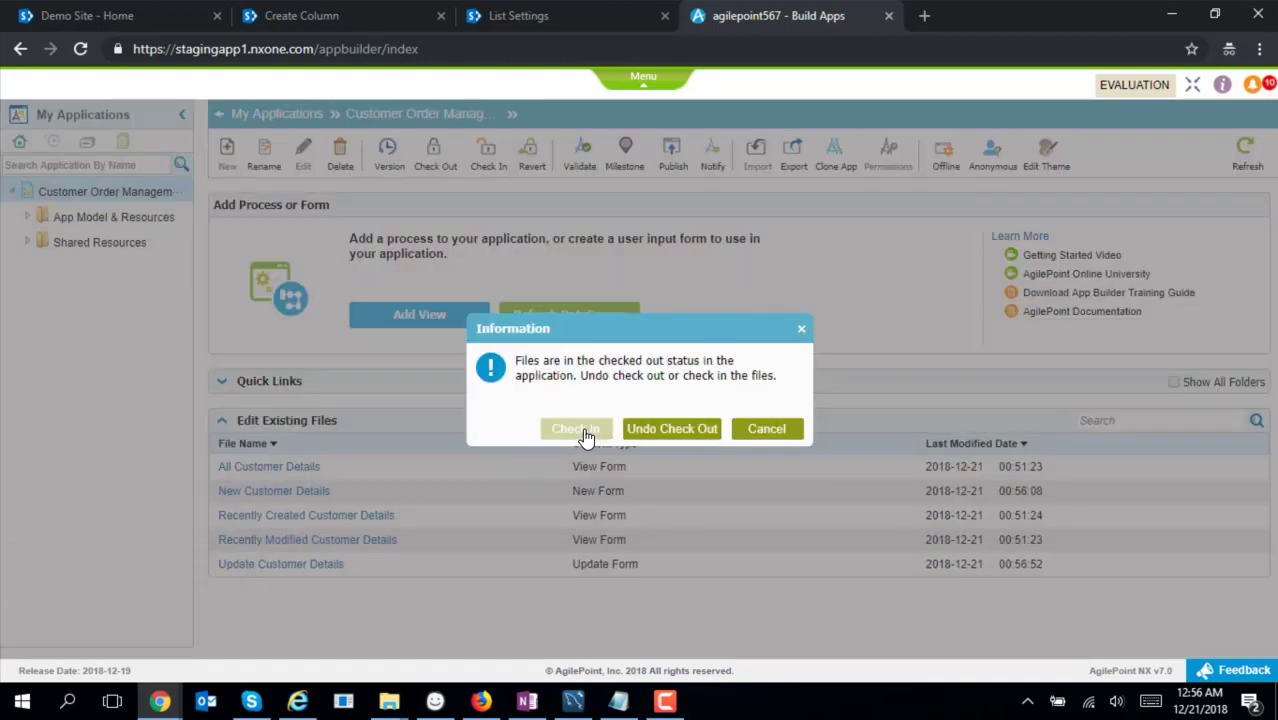
# Check in pending changes and publish Customer Order Management as version 1.00
pyautogui.click(584, 432)
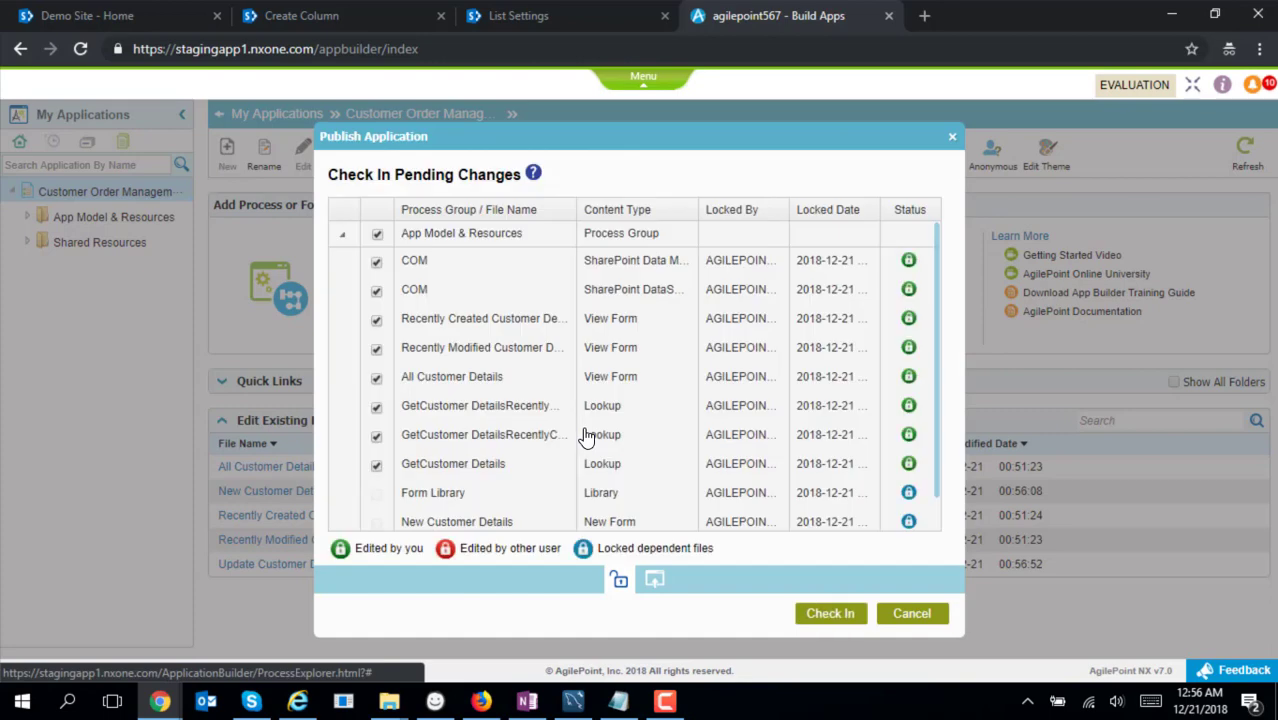
pyautogui.click(838, 614)
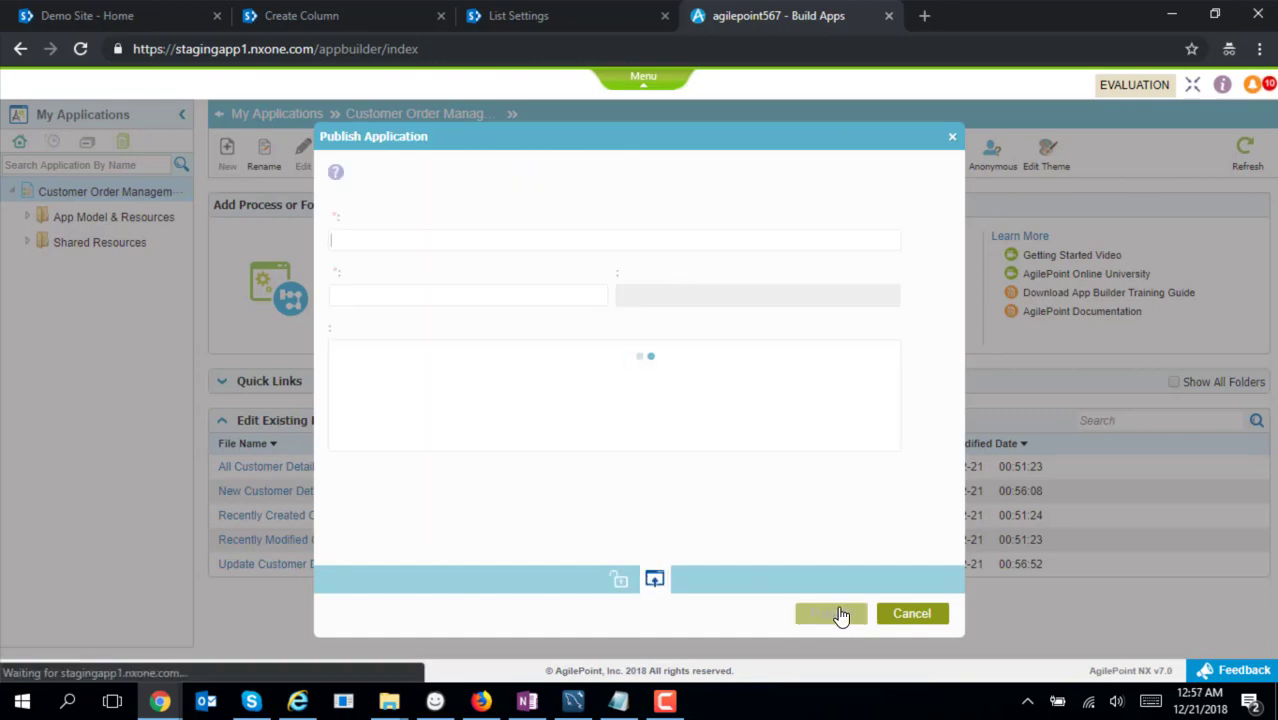
pyautogui.click(838, 614)
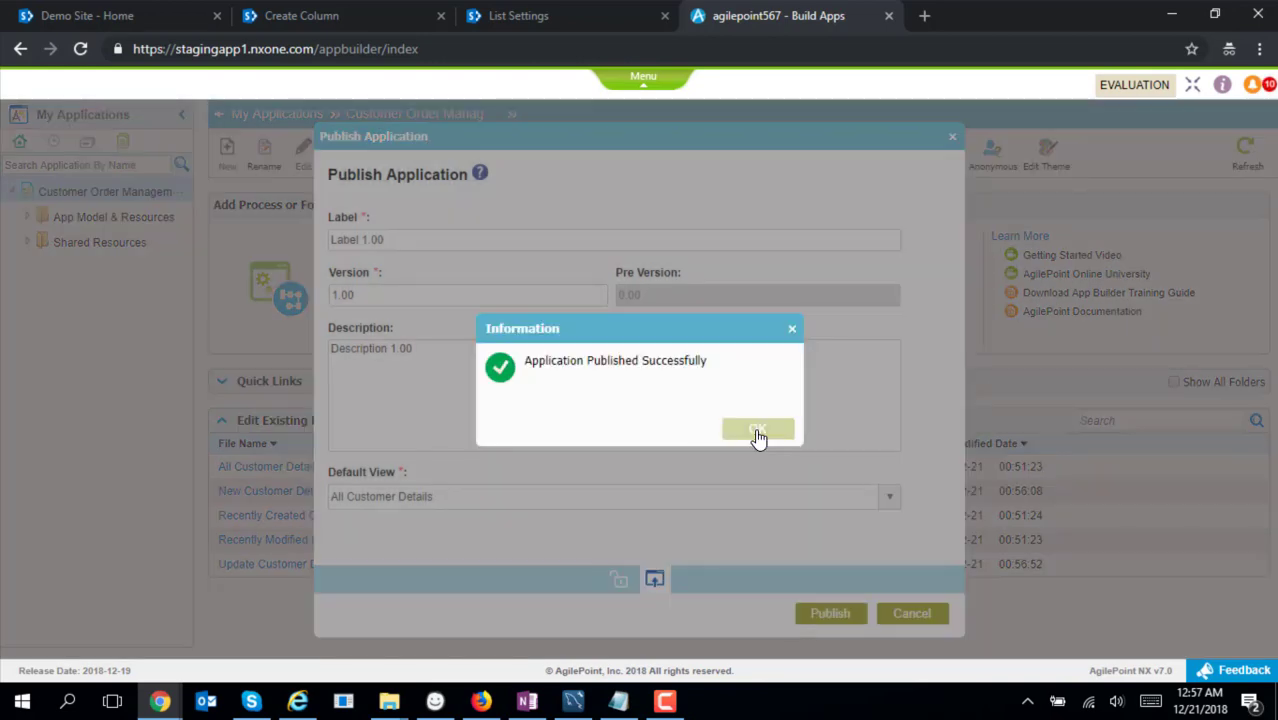
pyautogui.click(759, 432)
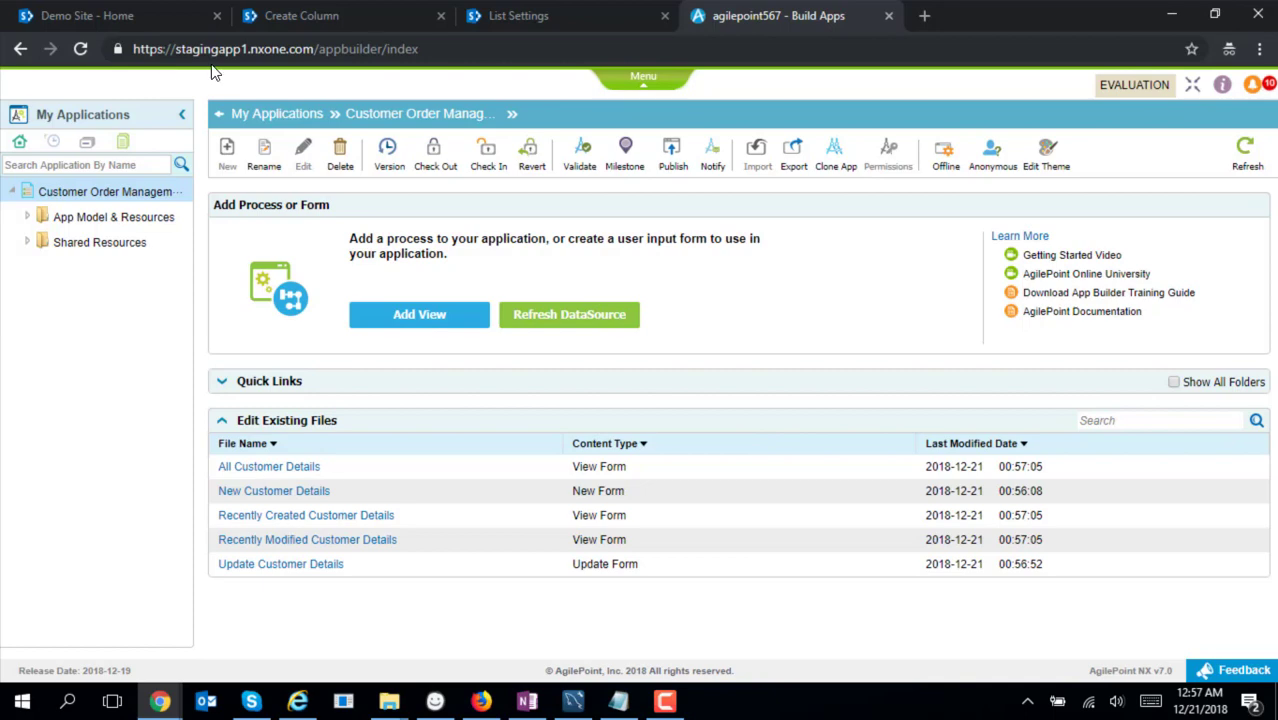
# From the Customer Details list's LIST ribbon, open the AgilePoint Workflow association page
pyautogui.click(277, 18)
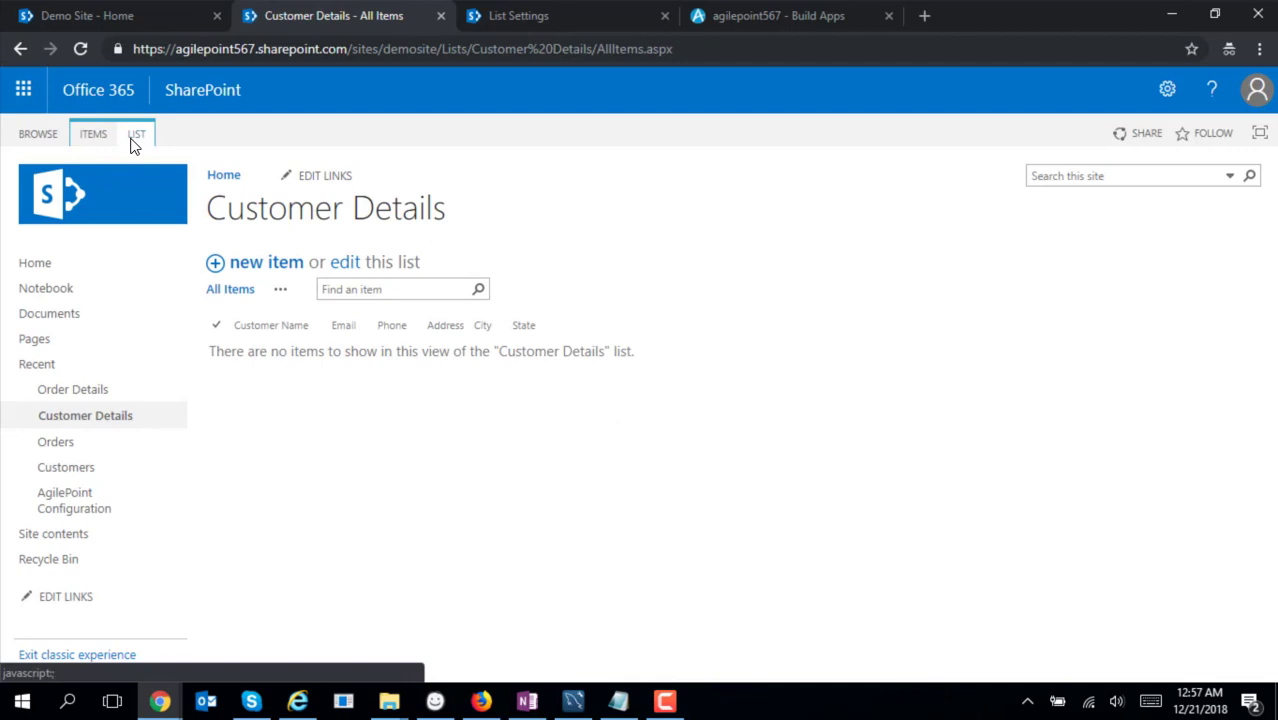
pyautogui.click(136, 134)
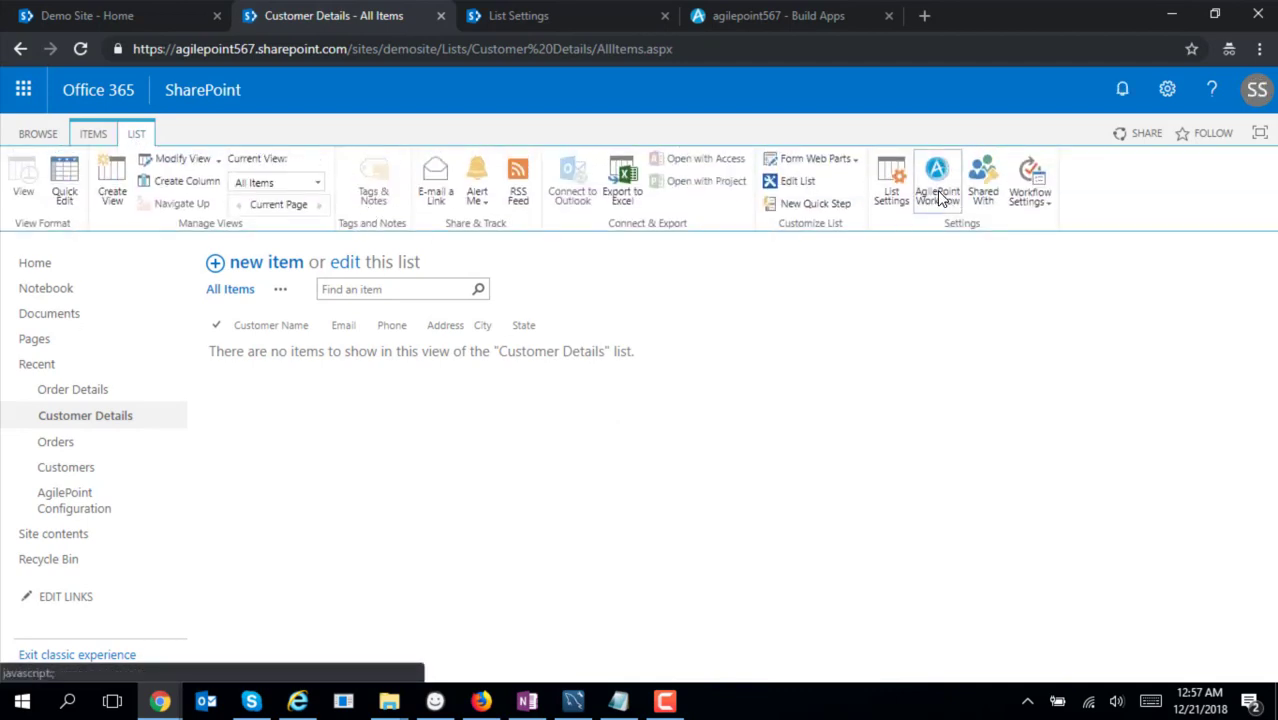
pyautogui.click(110, 656)
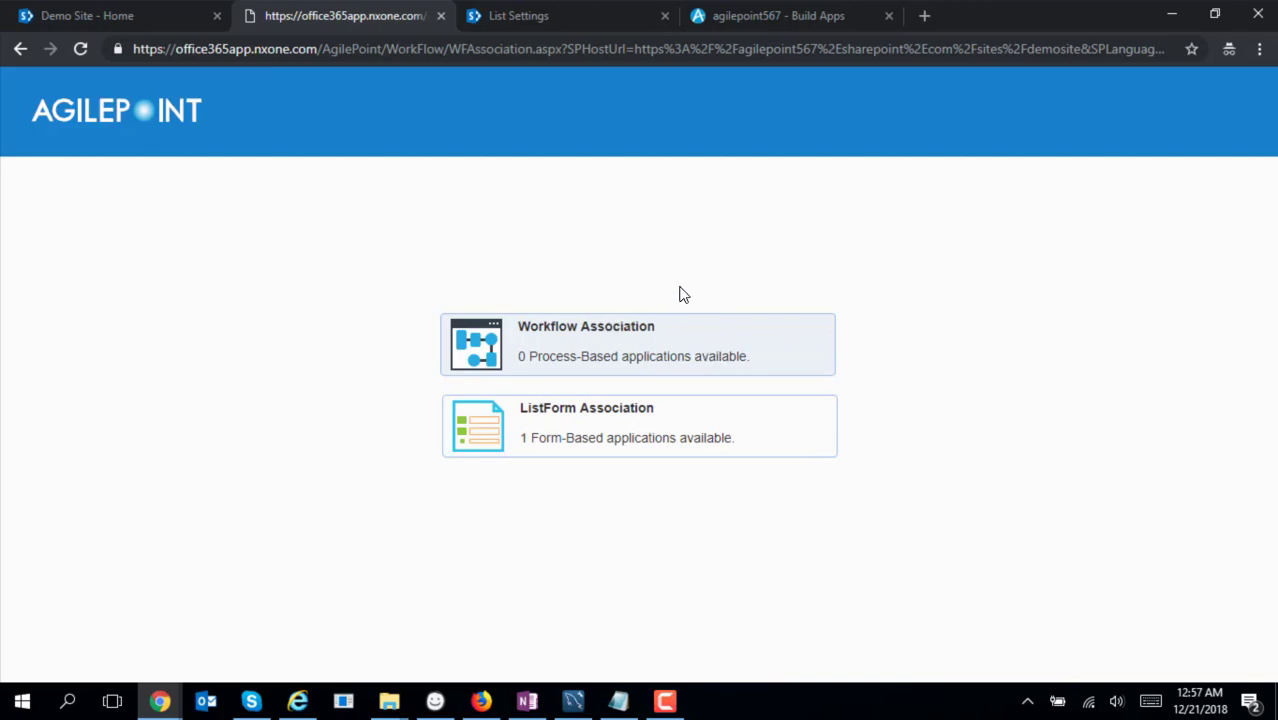
# Associate Customer Order Management forms with the Item content type via ListForm Association and save
pyautogui.click(579, 449)
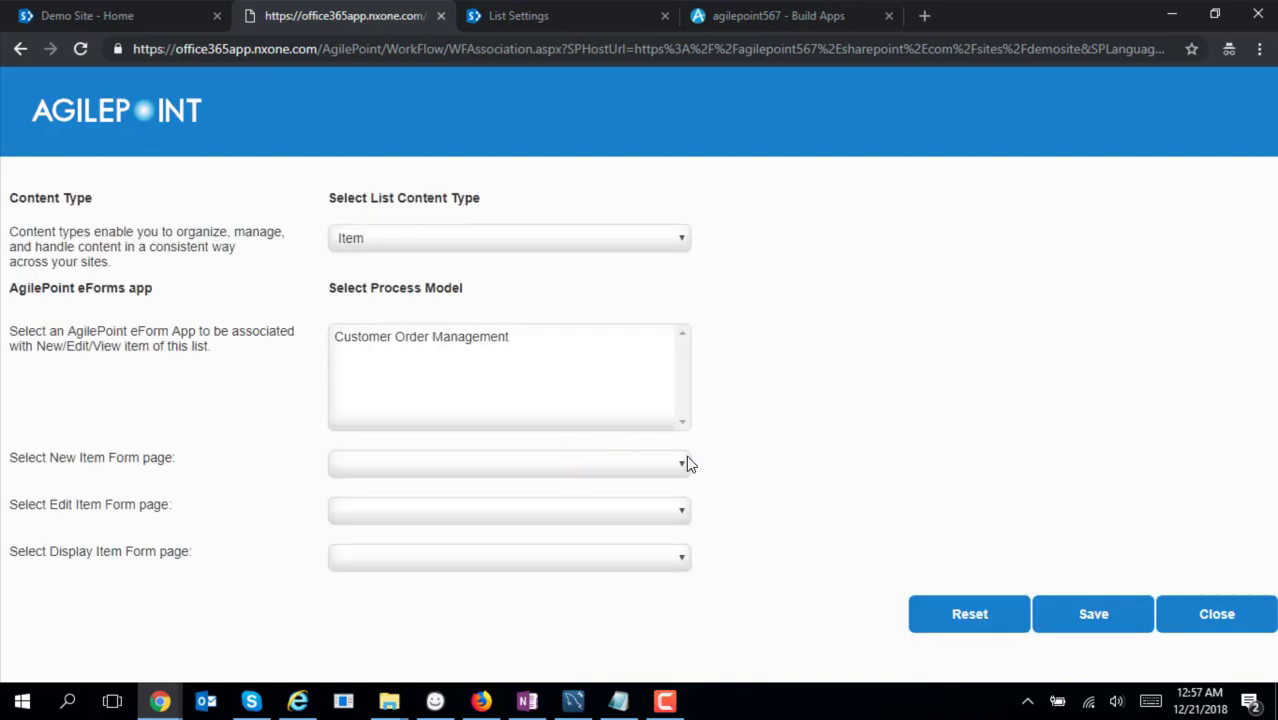
pyautogui.click(682, 242)
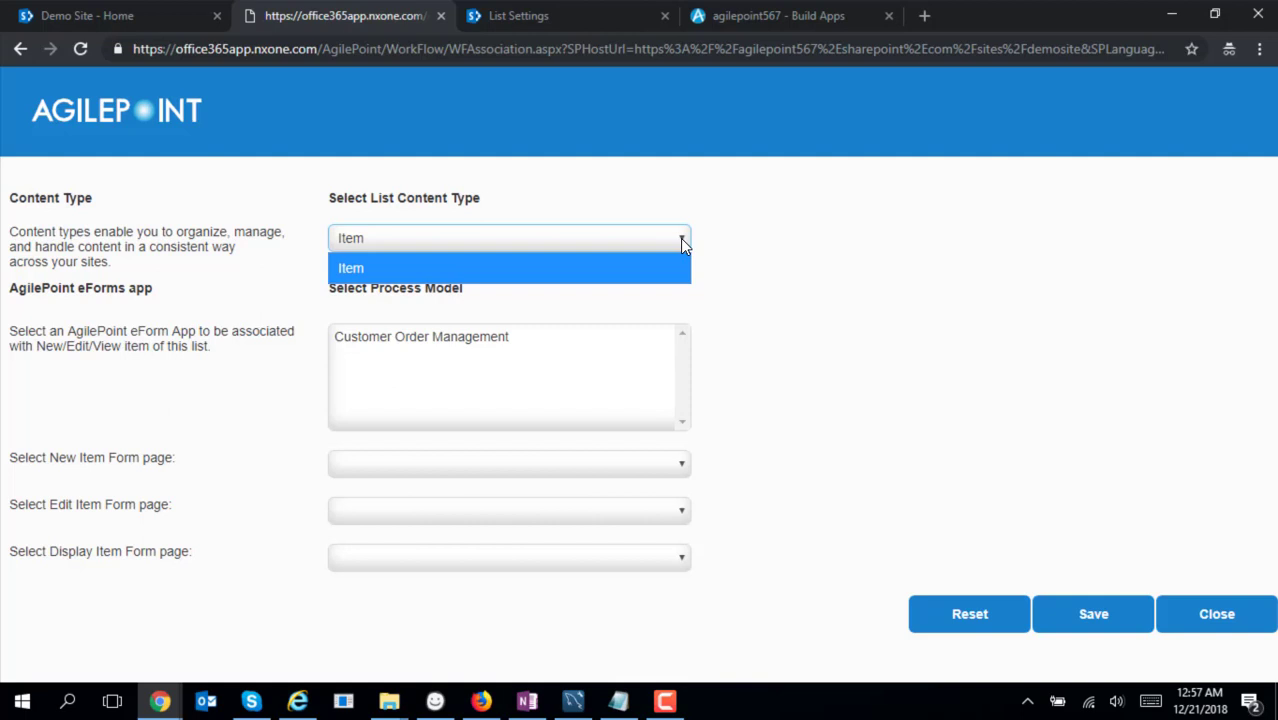
pyautogui.click(682, 242)
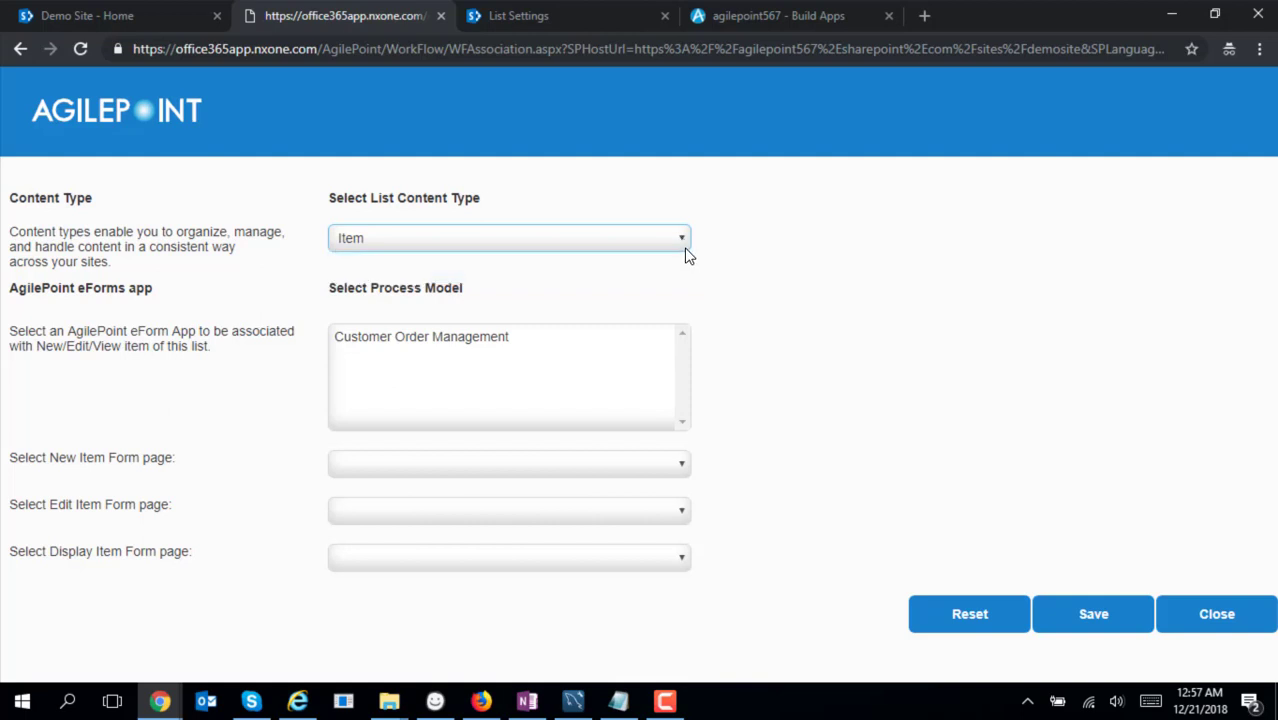
pyautogui.click(476, 347)
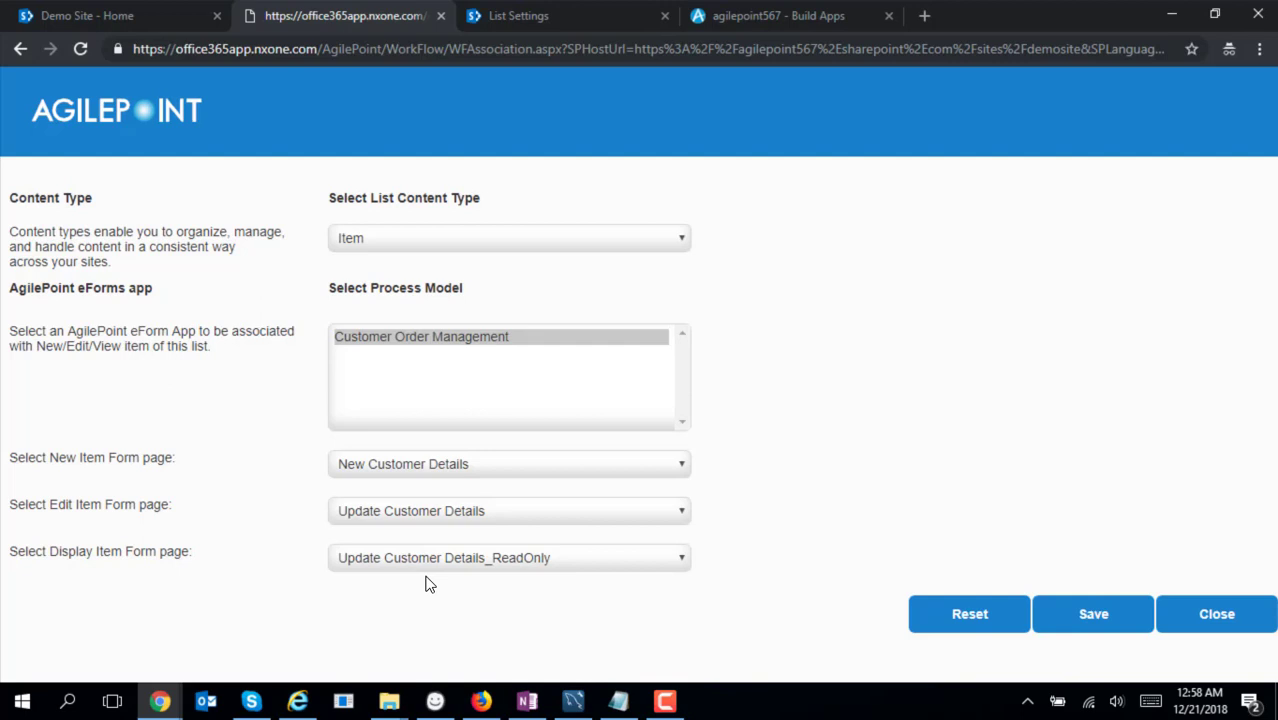
pyautogui.click(1090, 618)
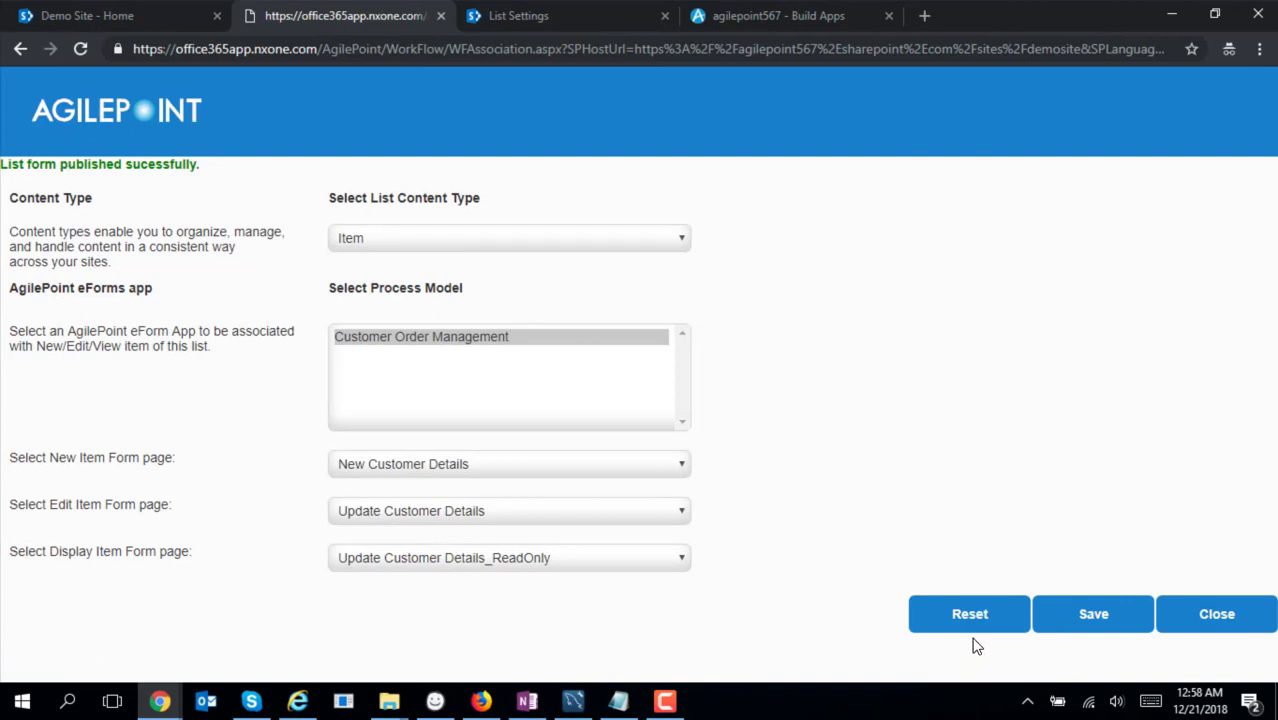
pyautogui.click(1230, 624)
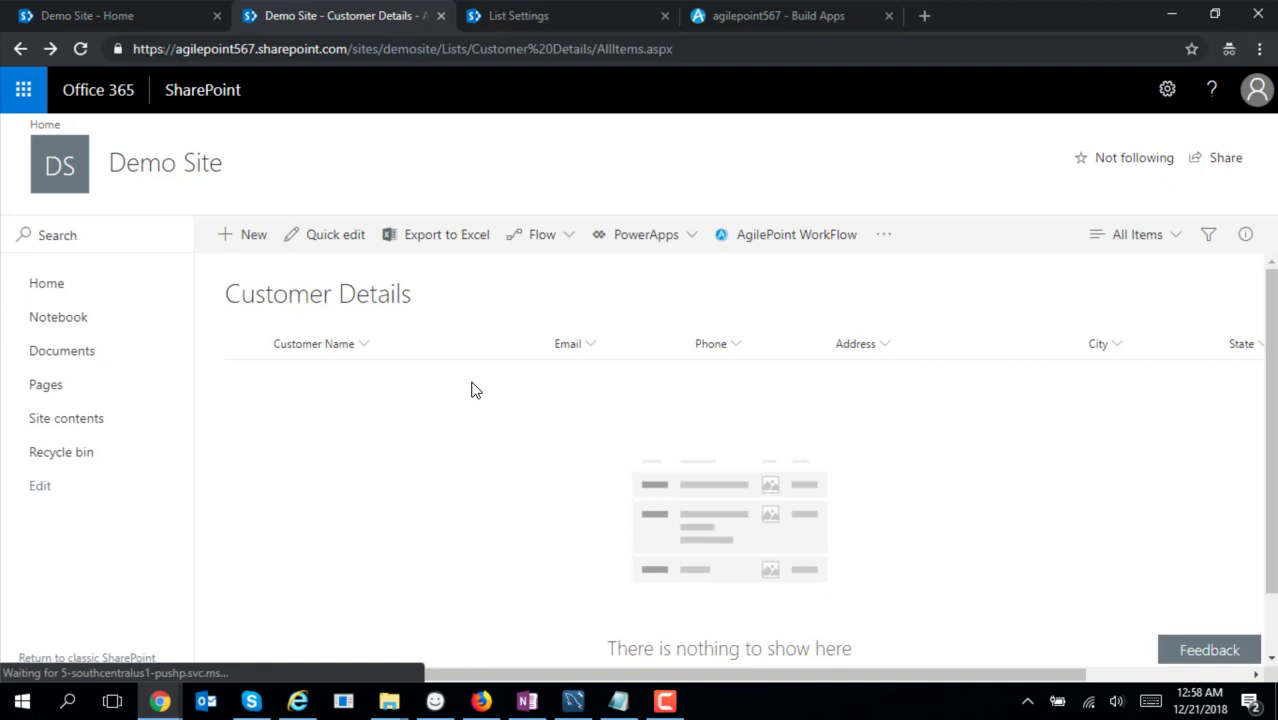
# Open a new Customer Details item and enter the customer's name, email and phone
pyautogui.click(244, 246)
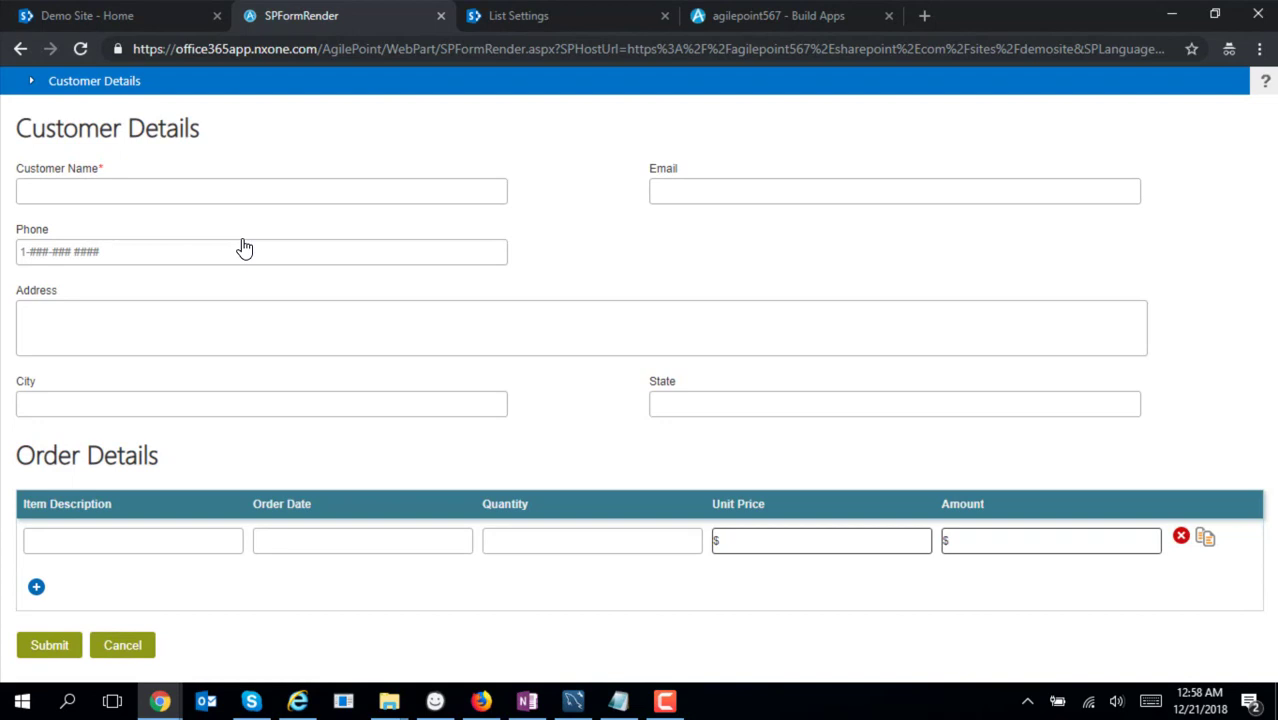
pyautogui.click(243, 199)
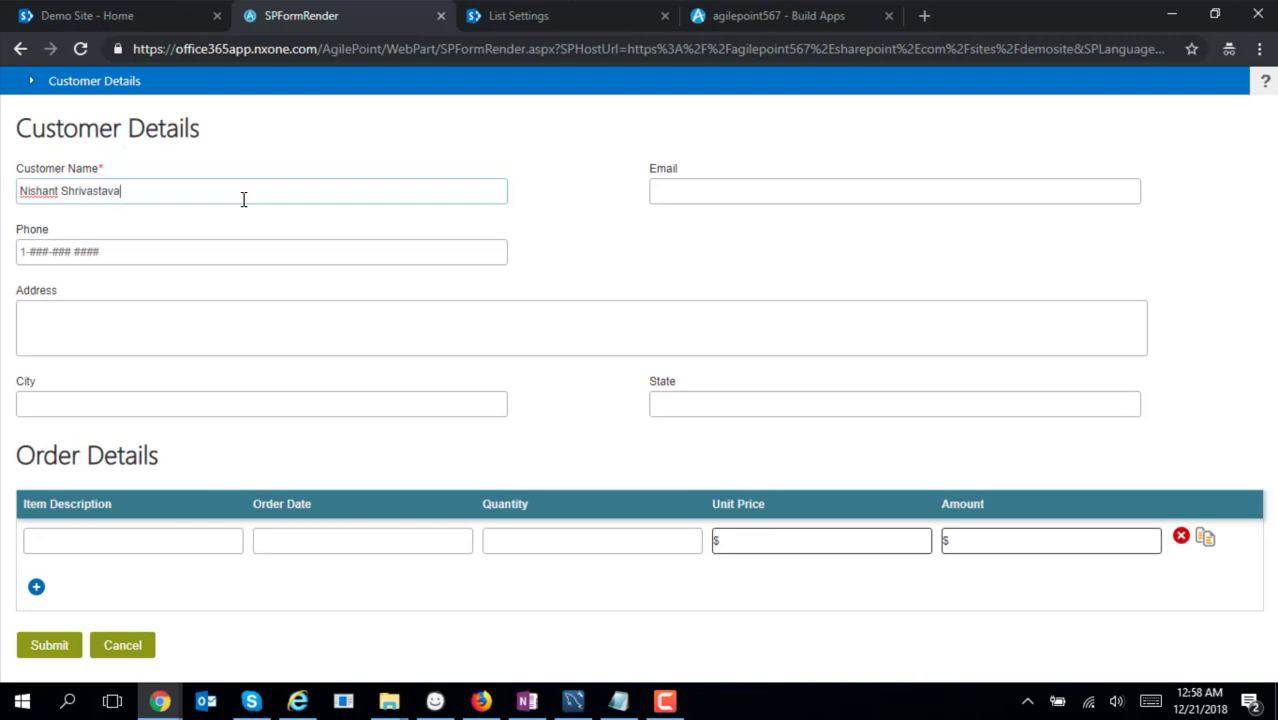
pyautogui.press('Tab')
pyautogui.write('s@')
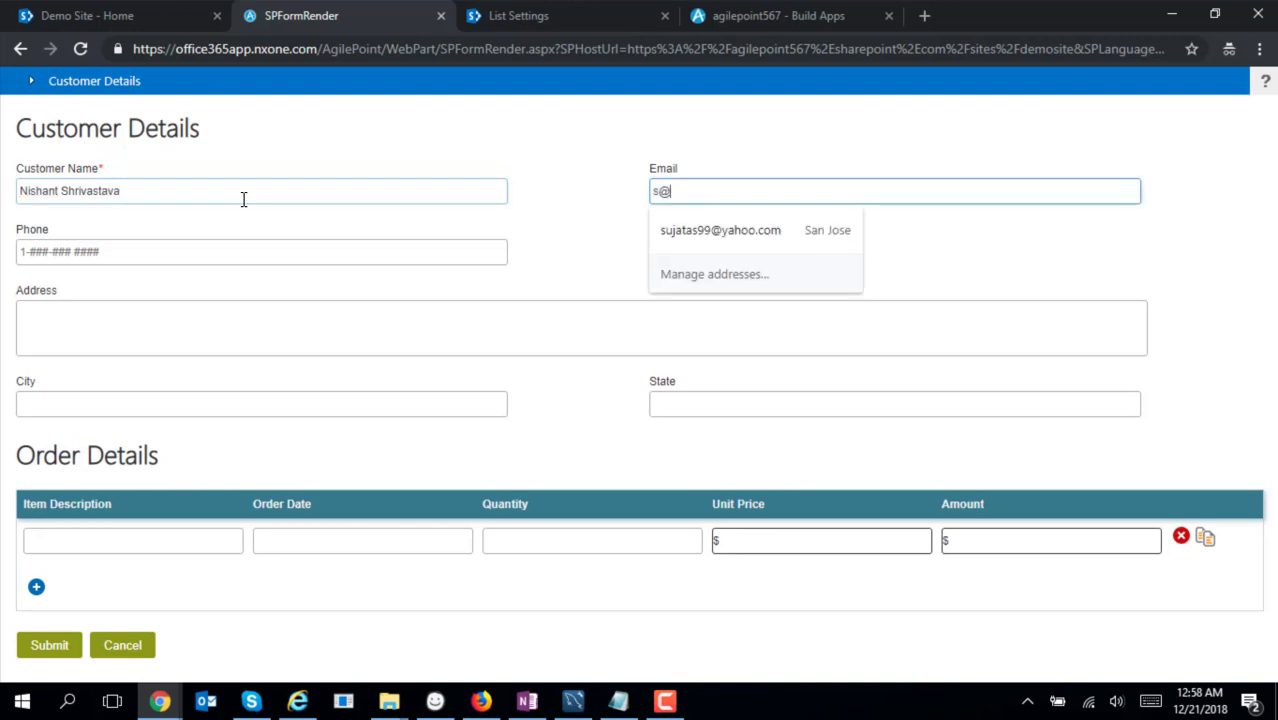
pyautogui.write('g.com')
pyautogui.press('Tab')
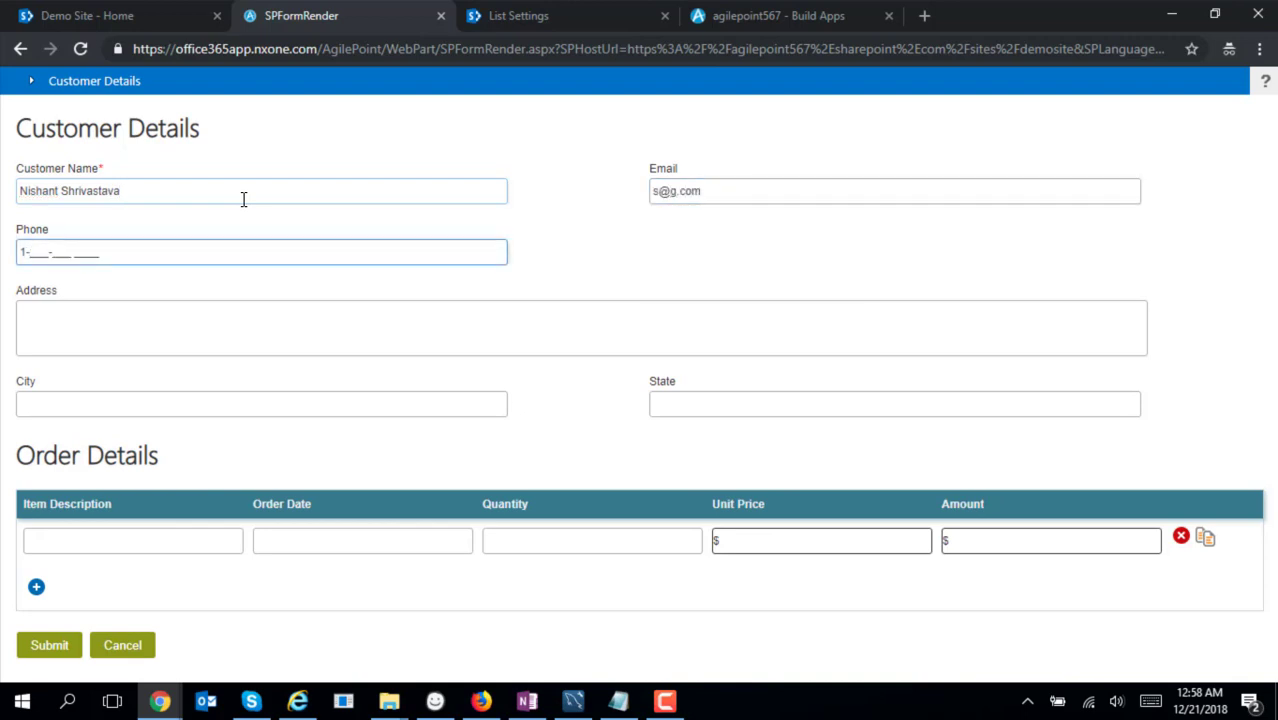
pyautogui.write('1-111-111 1111')
# Enter the street address and autofill San Jose, California for city and state
pyautogui.press('Tab')
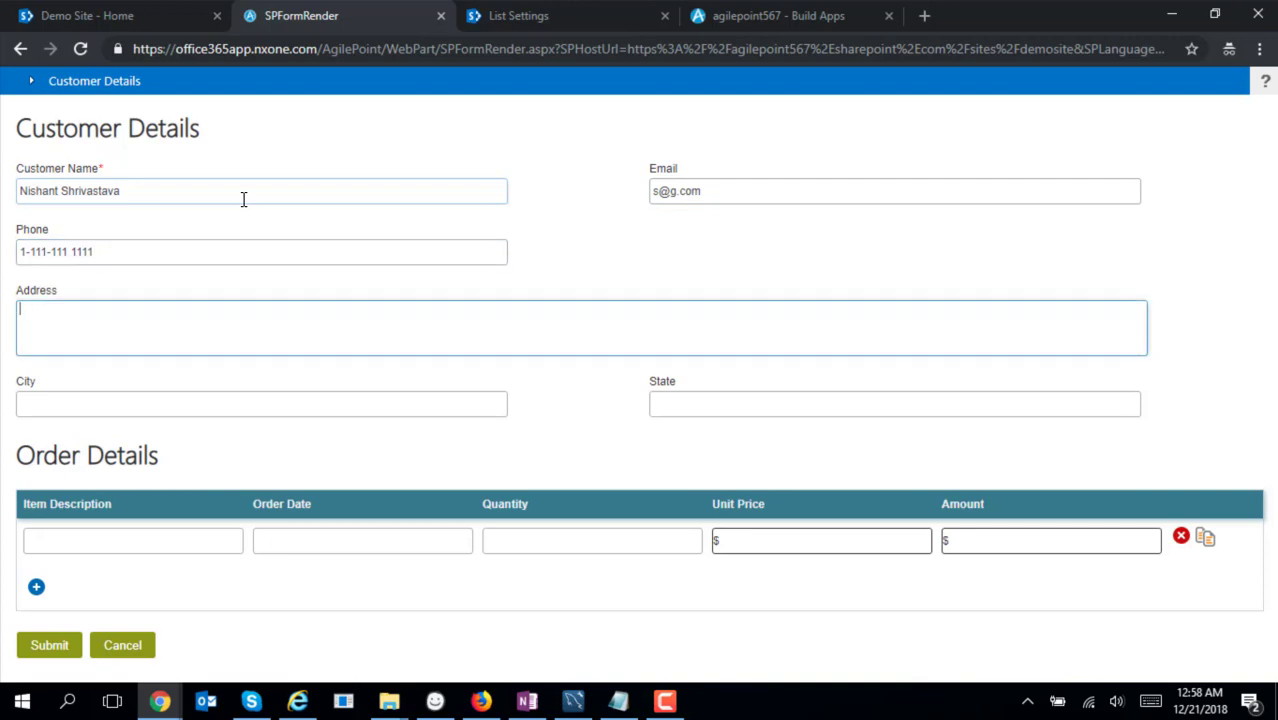
pyautogui.write('Demo Address')
pyautogui.click(172, 398)
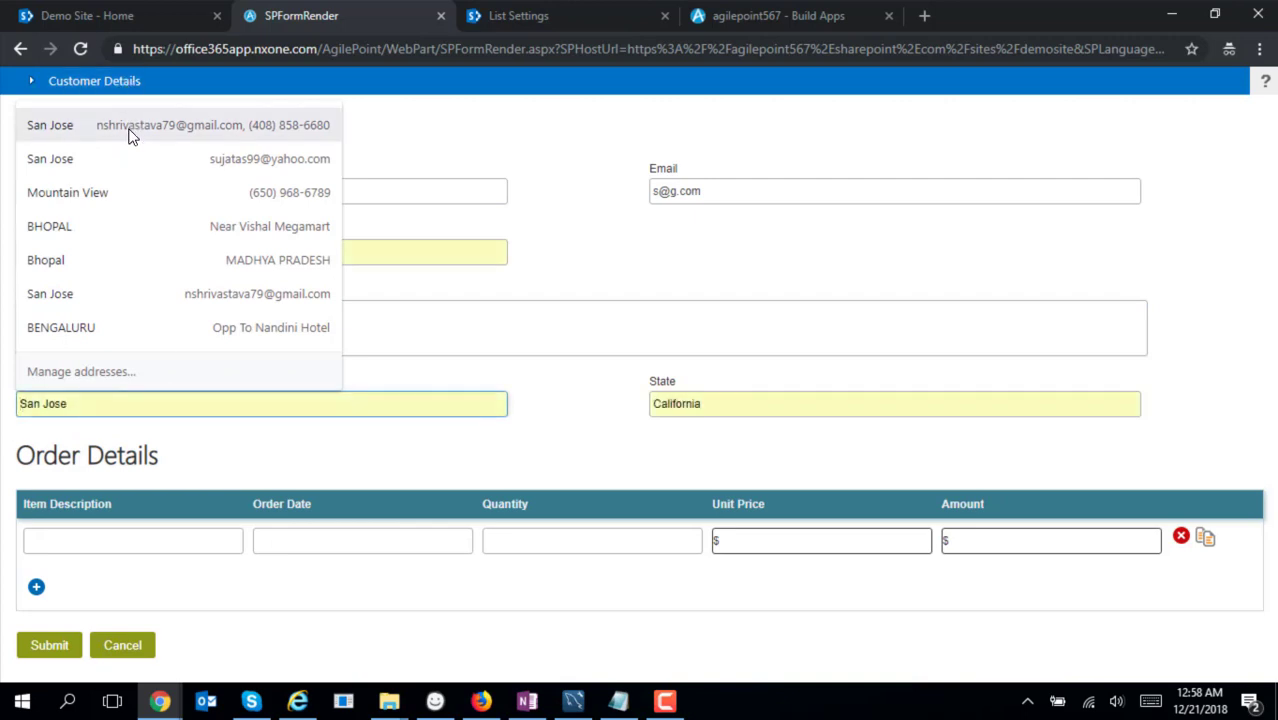
pyautogui.click(130, 130)
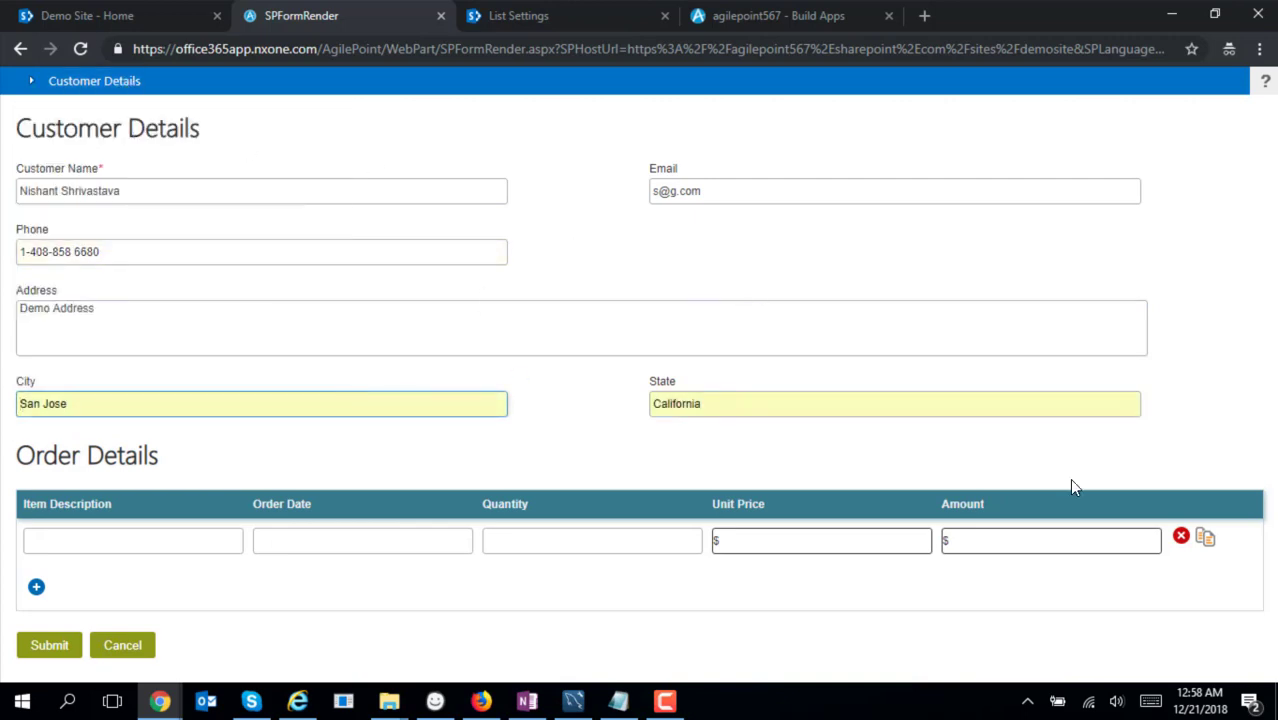
# Enter a Chair order line dated 12/21/2018 with a $10.00 unit price
pyautogui.click(220, 546)
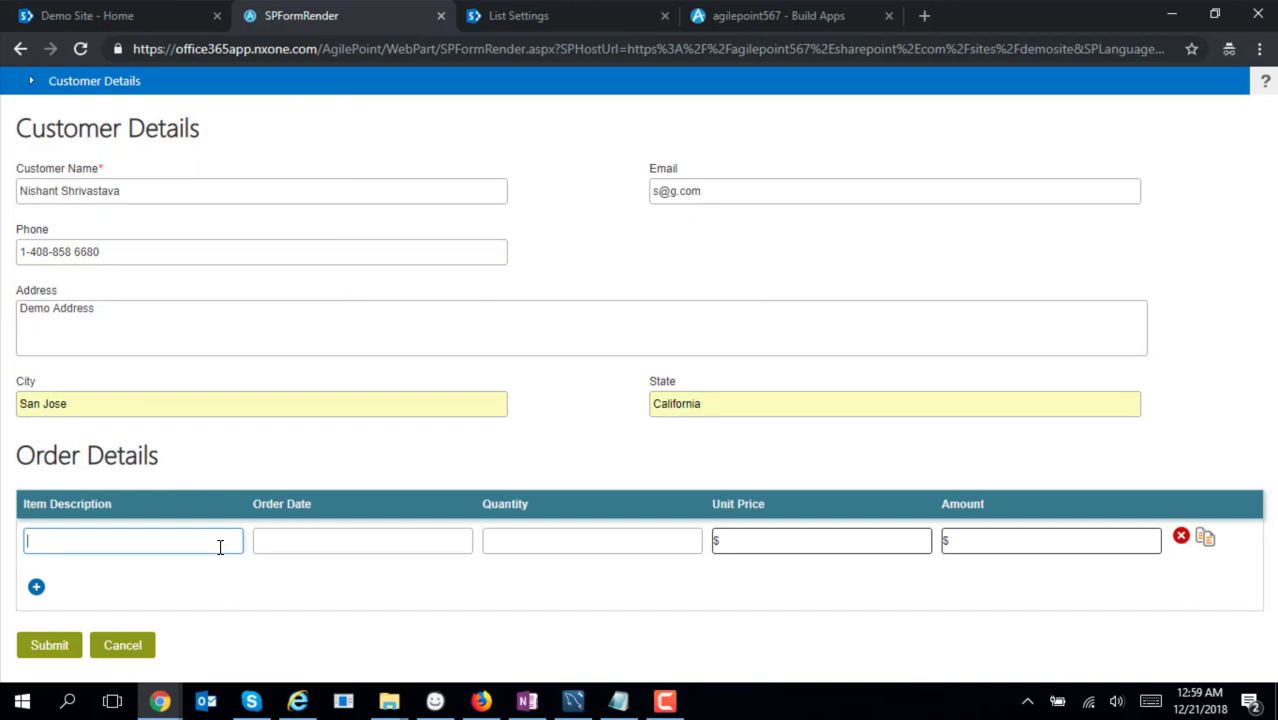
pyautogui.press('Tab')
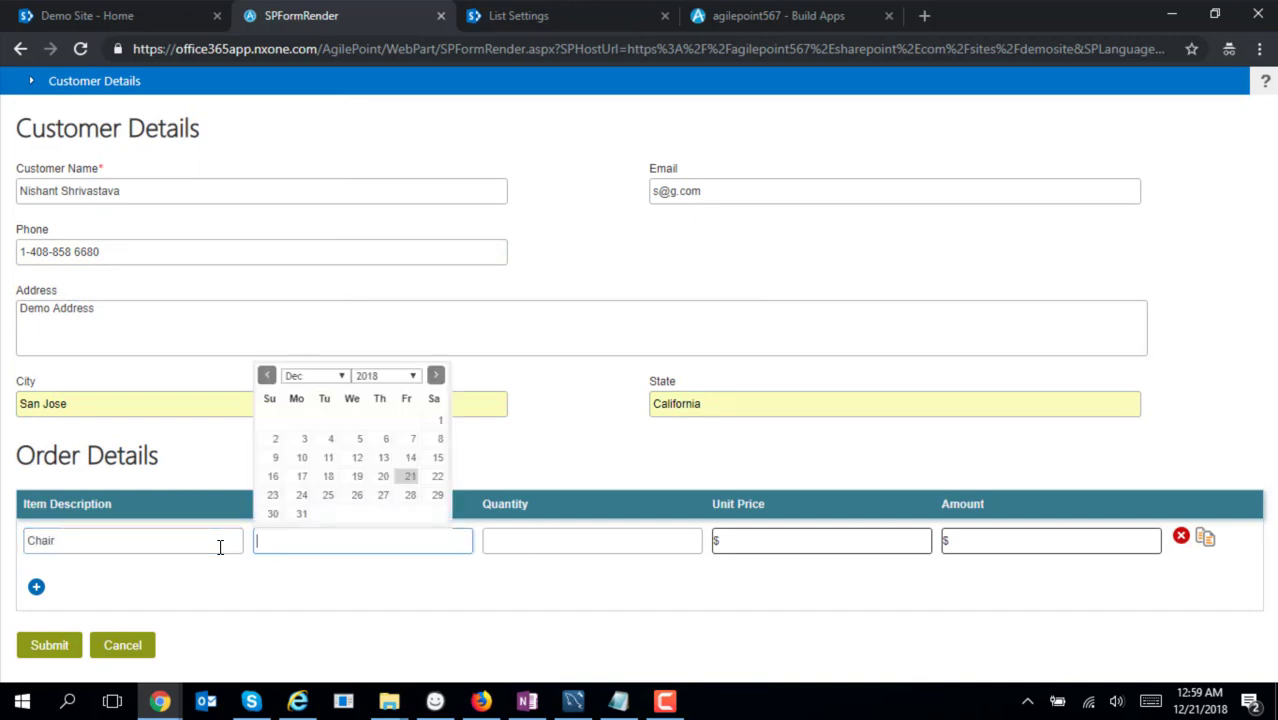
pyautogui.click(409, 477)
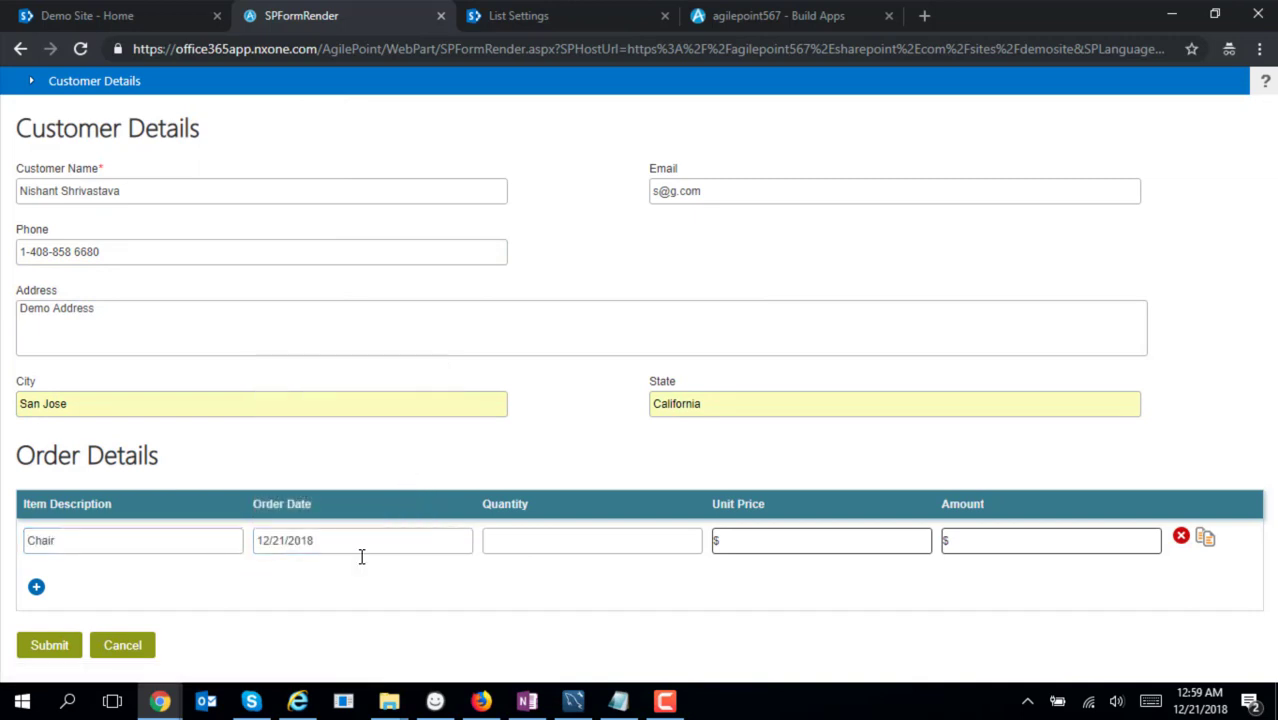
pyautogui.click(534, 545)
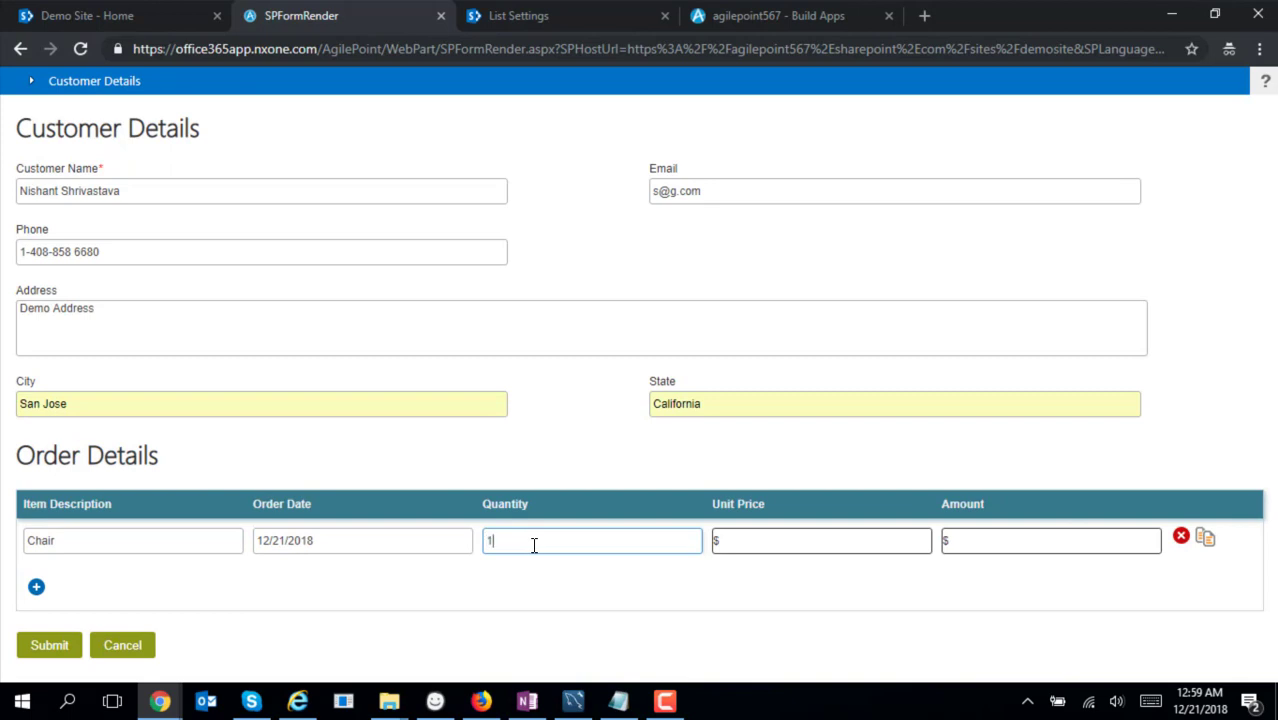
pyautogui.press('Tab')
pyautogui.press('Tab')
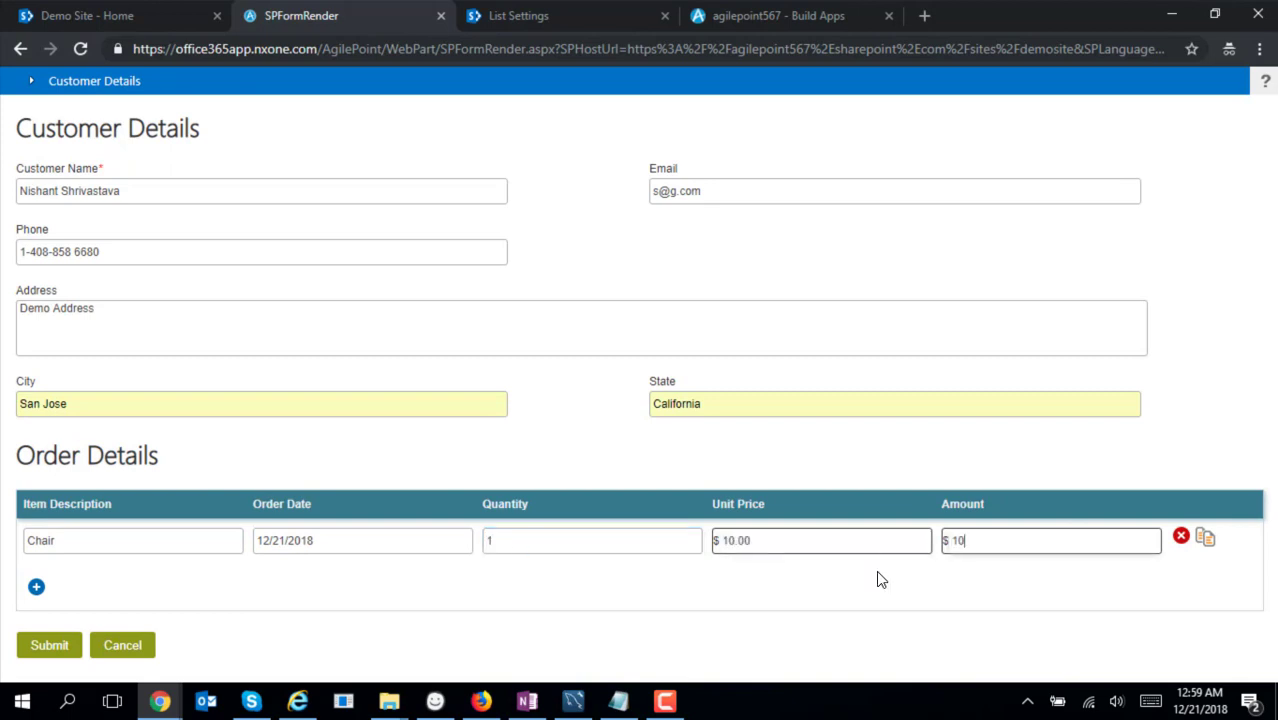
pyautogui.press('Tab')
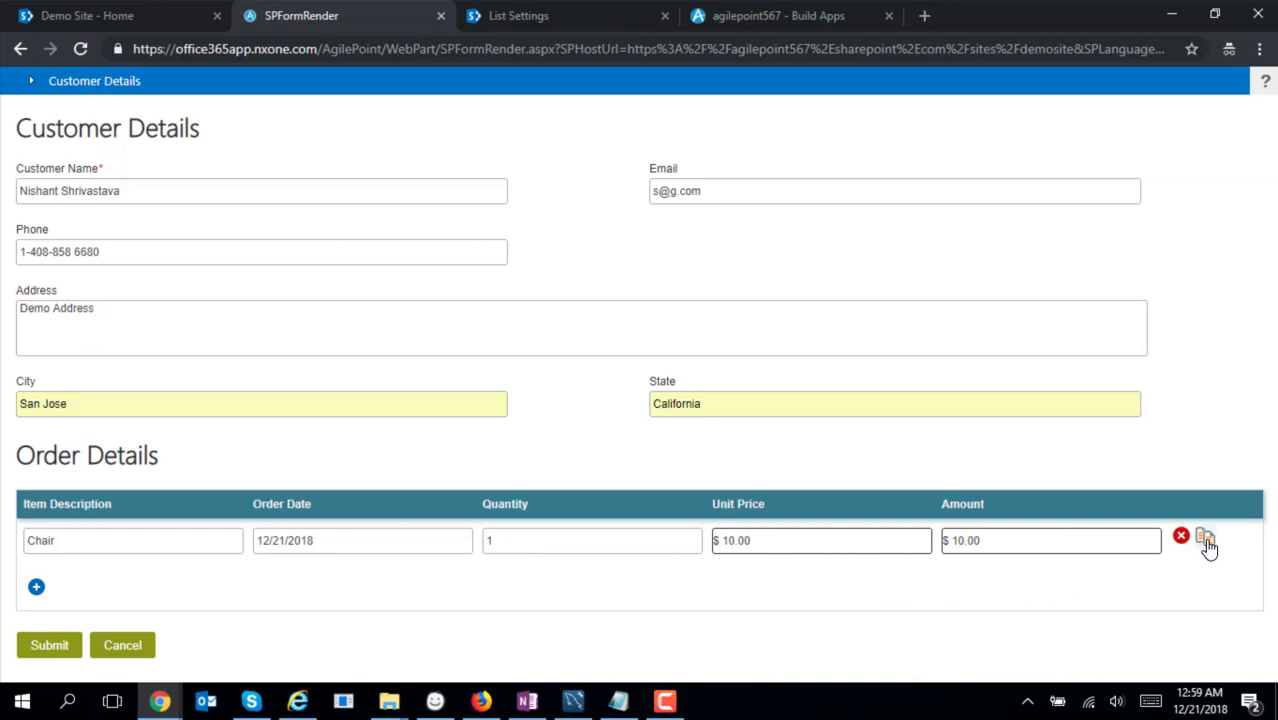
# Duplicate the Chair line and change its quantity to 2, giving a $20.00 amount
pyautogui.click(1205, 540)
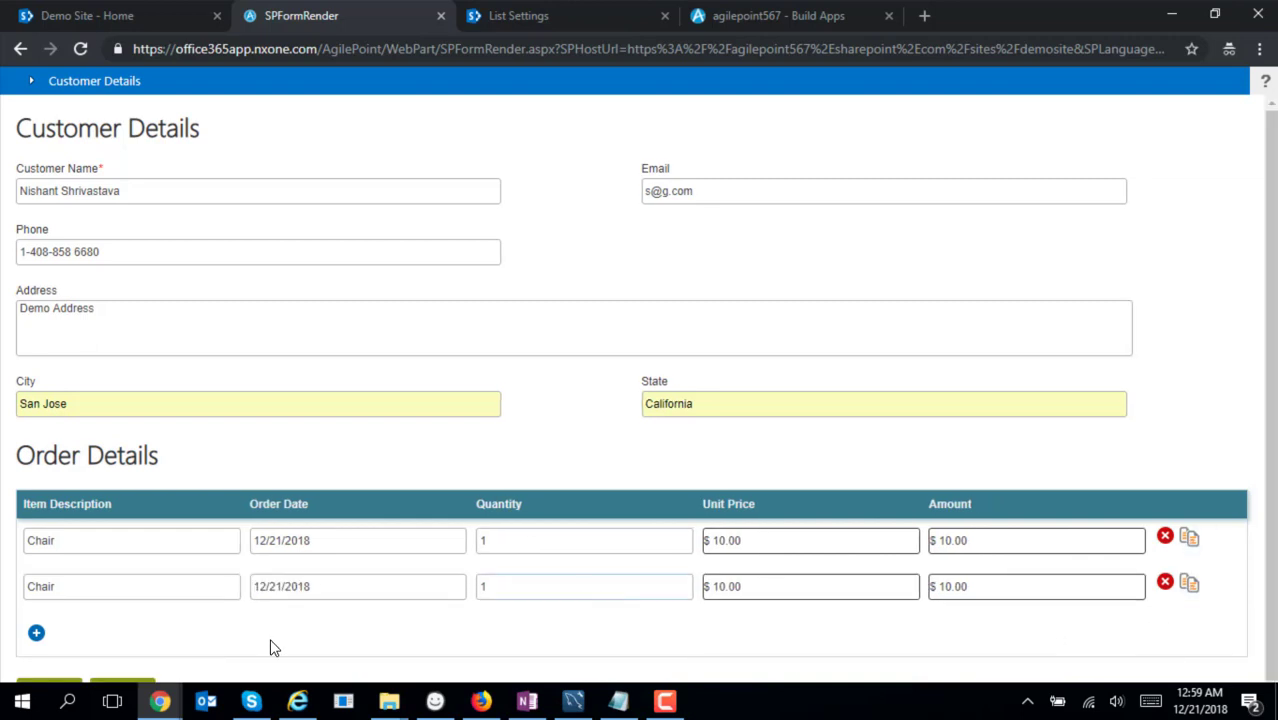
pyautogui.doubleClick(491, 589)
pyautogui.write('2')
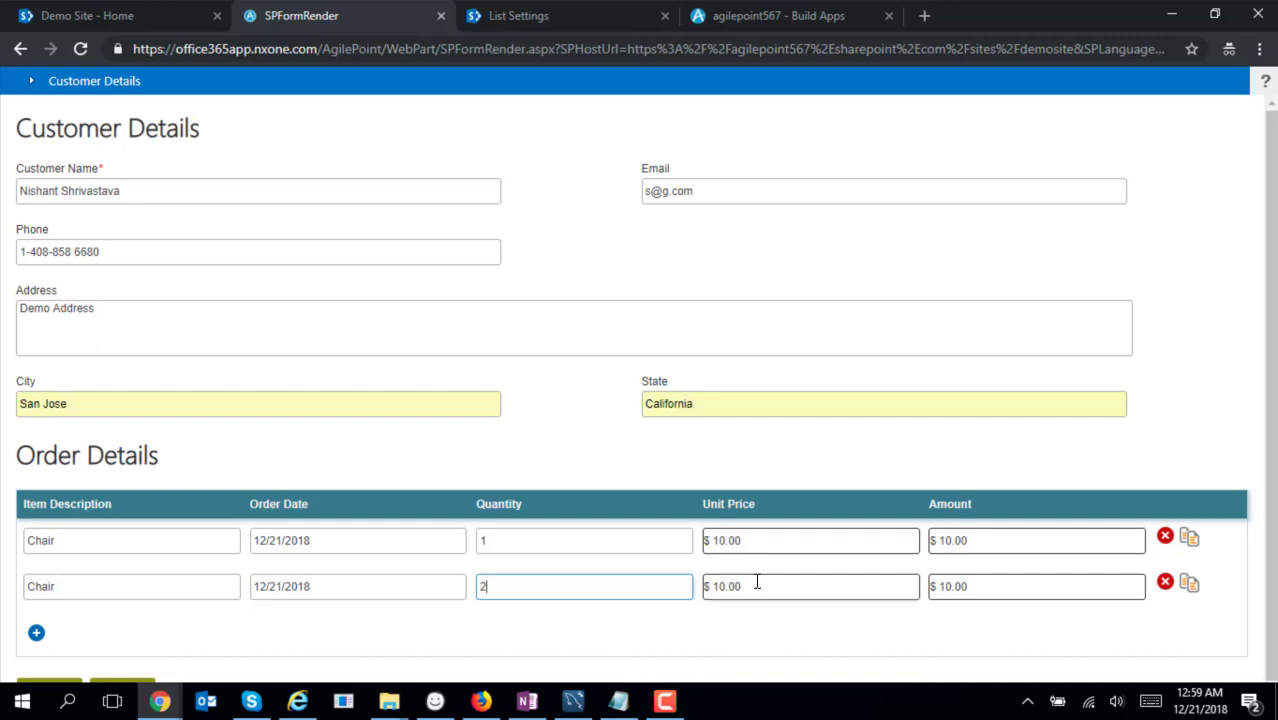
pyautogui.click(938, 589)
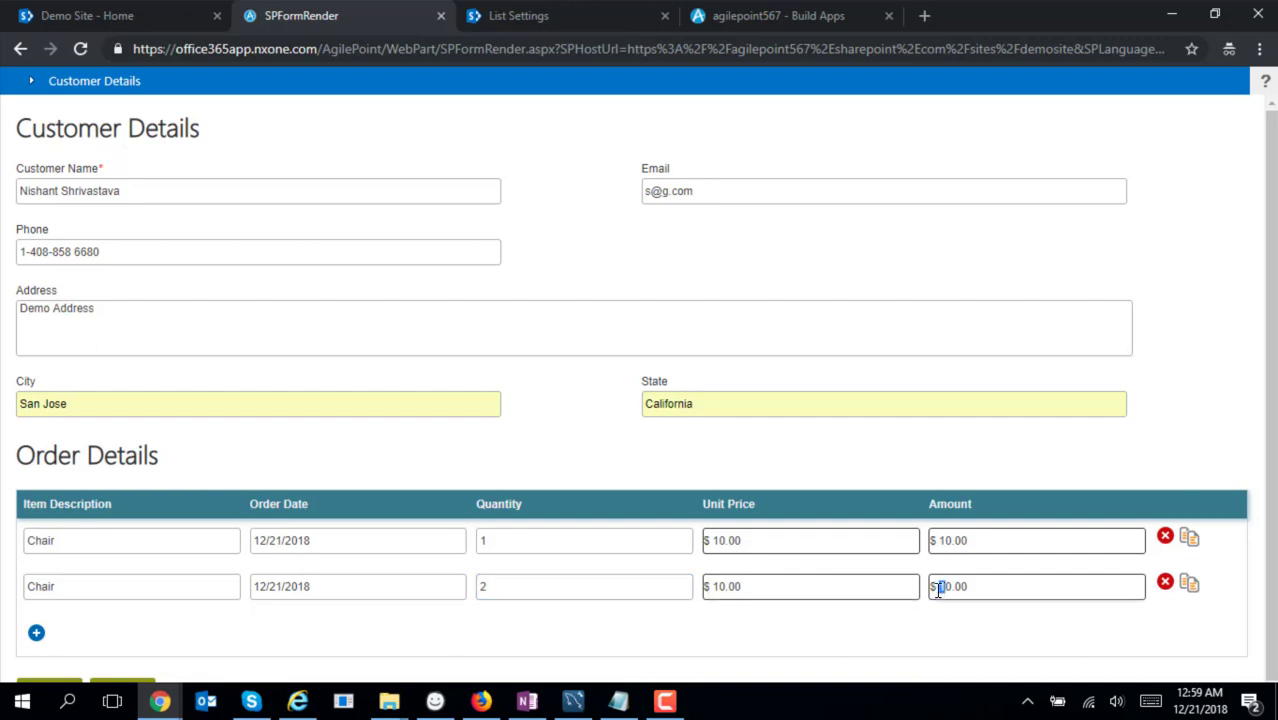
pyautogui.scroll(-1, 1275, 517)
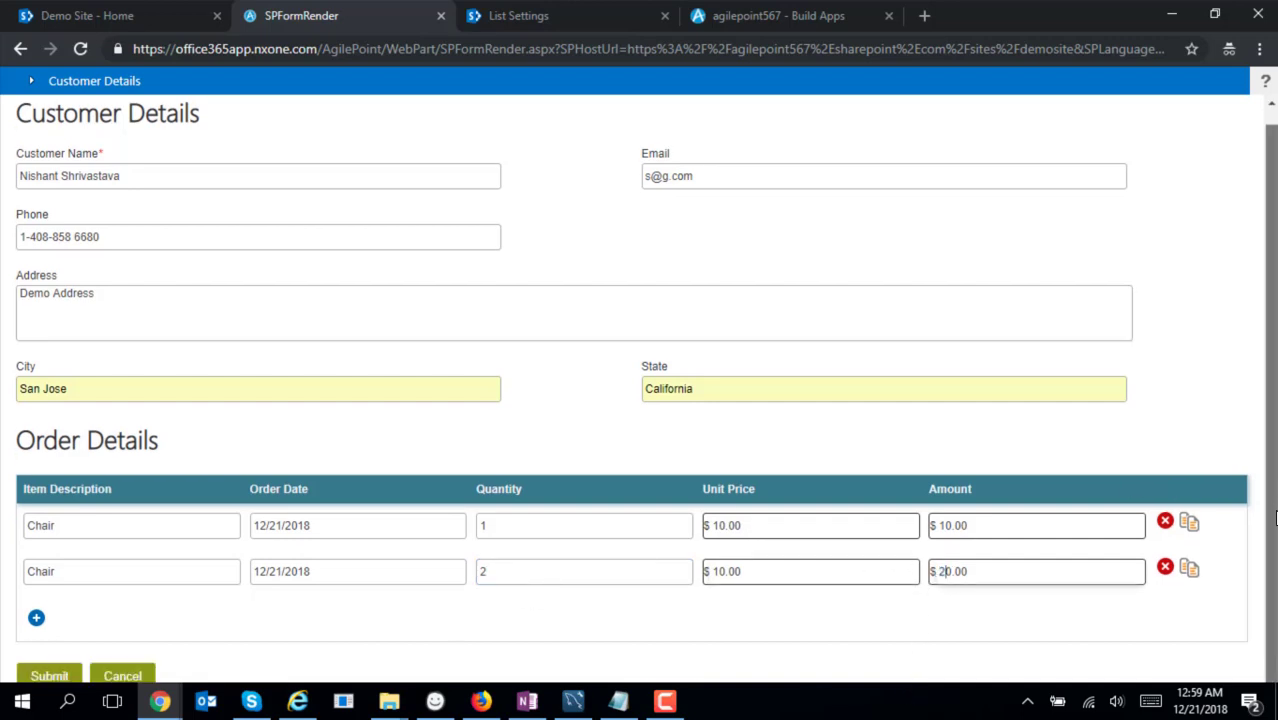
pyautogui.scroll(1, 1275, 480)
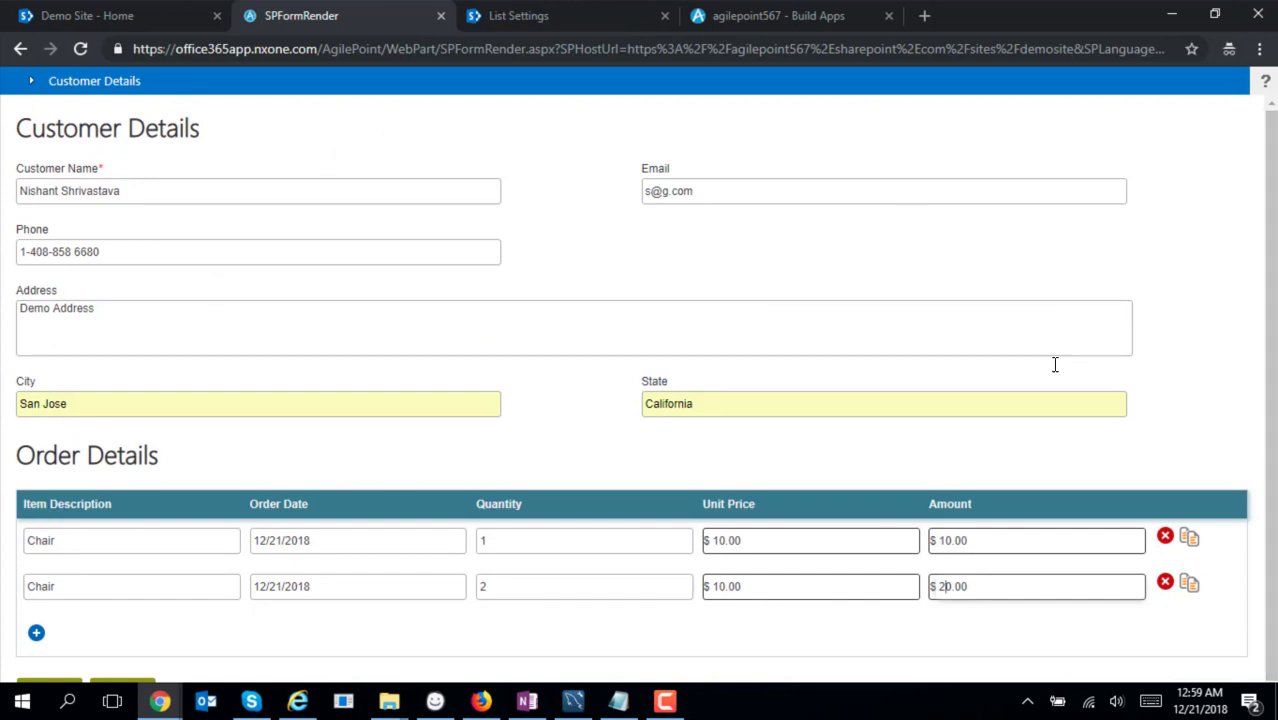
pyautogui.scroll(-1, 1268, 483)
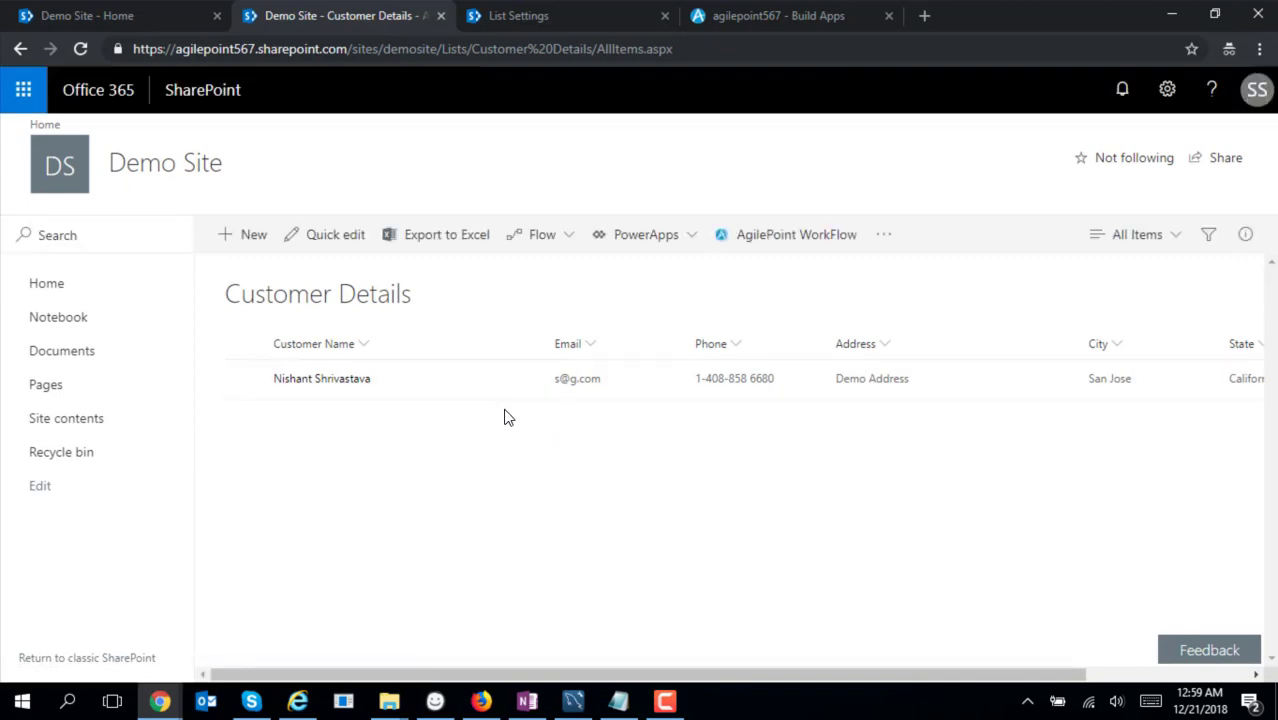
# Check the new customer in Customer Details and its two Chair rows in Order Details
pyautogui.moveTo(605, 676); pyautogui.dragTo(525, 650)
pyautogui.click(562, 23)
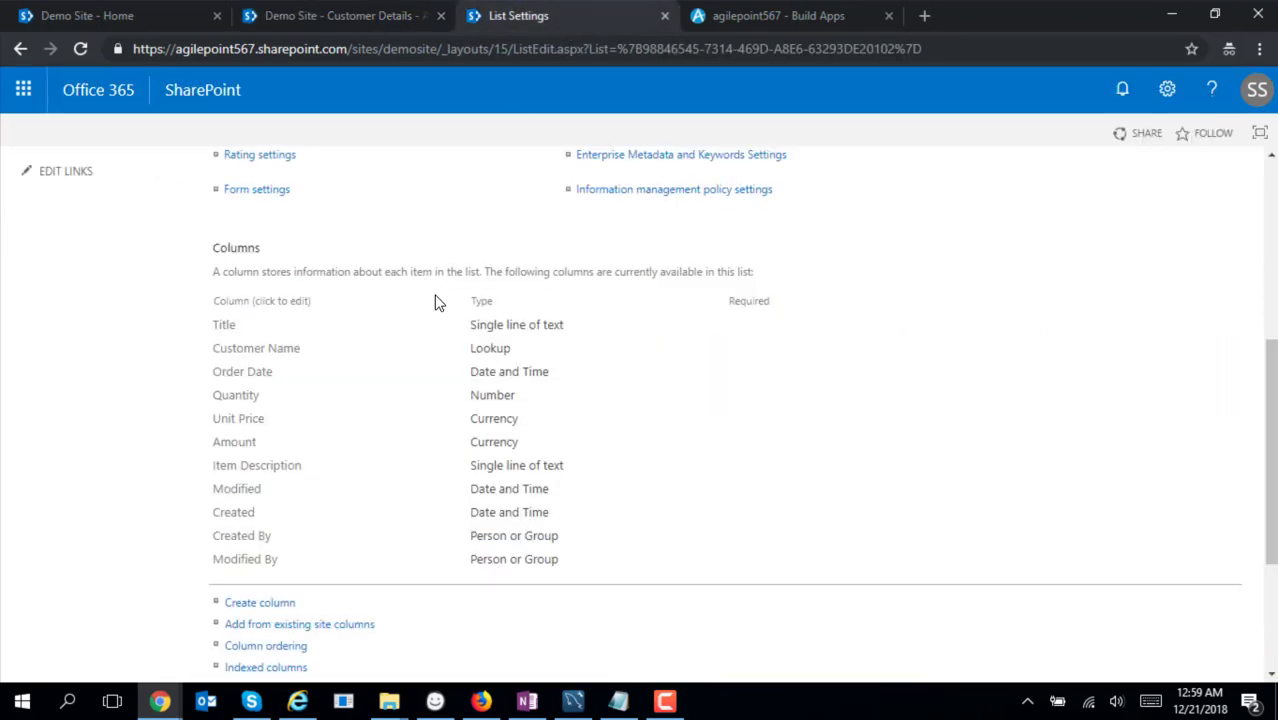
pyautogui.scroll(5, 540, 340)
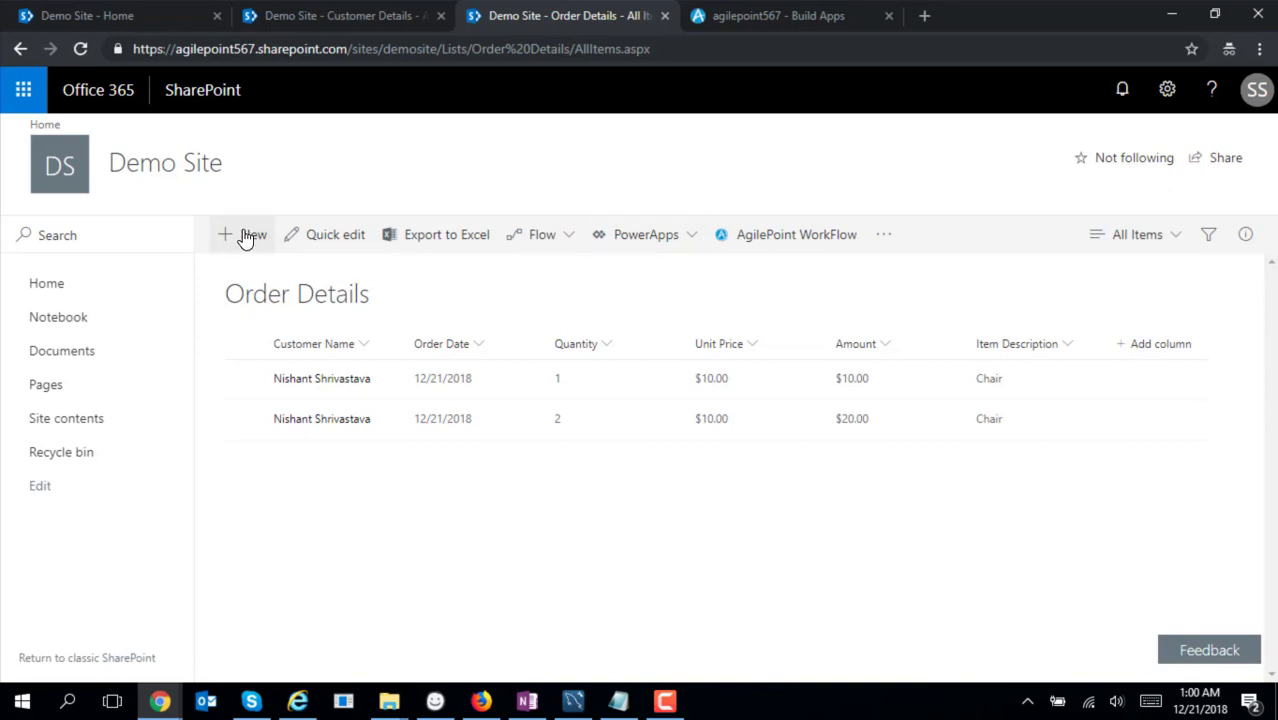
# Return to the Demo Site home dashboard and list My Applications on the AgilePoint Dashboard
pyautogui.click(131, 15)
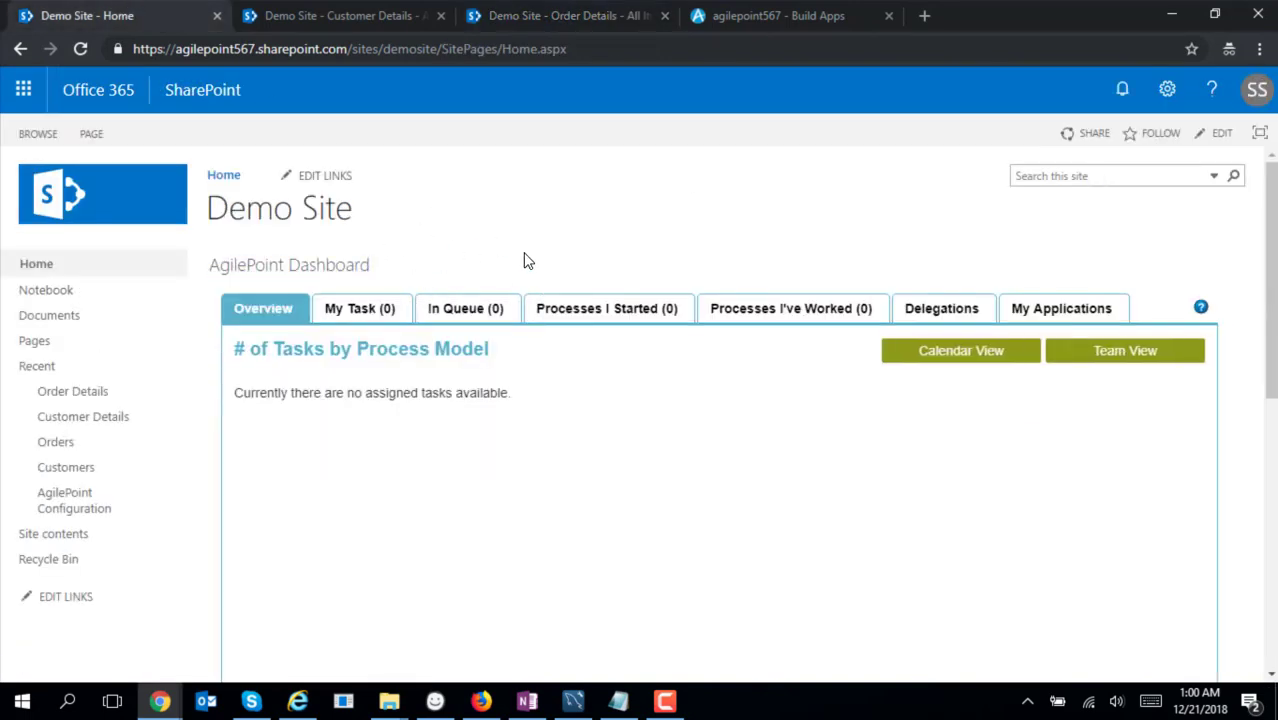
pyautogui.moveTo(526, 260)
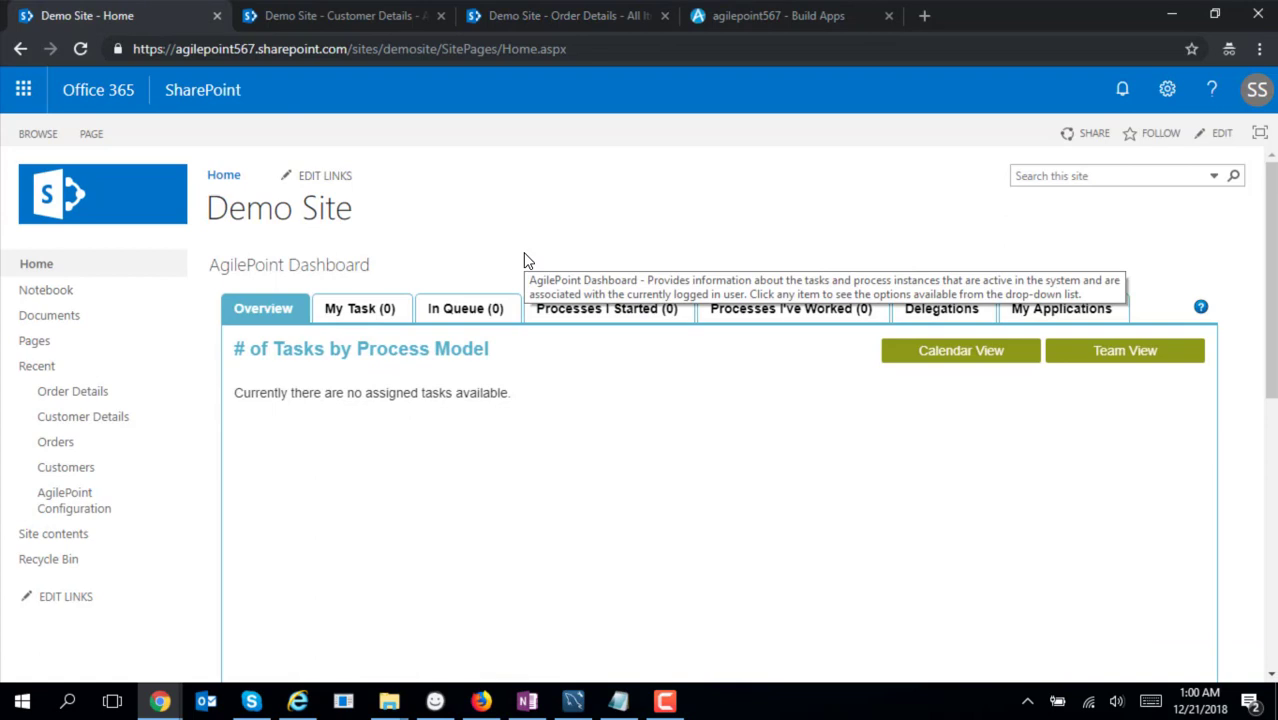
pyautogui.click(1055, 316)
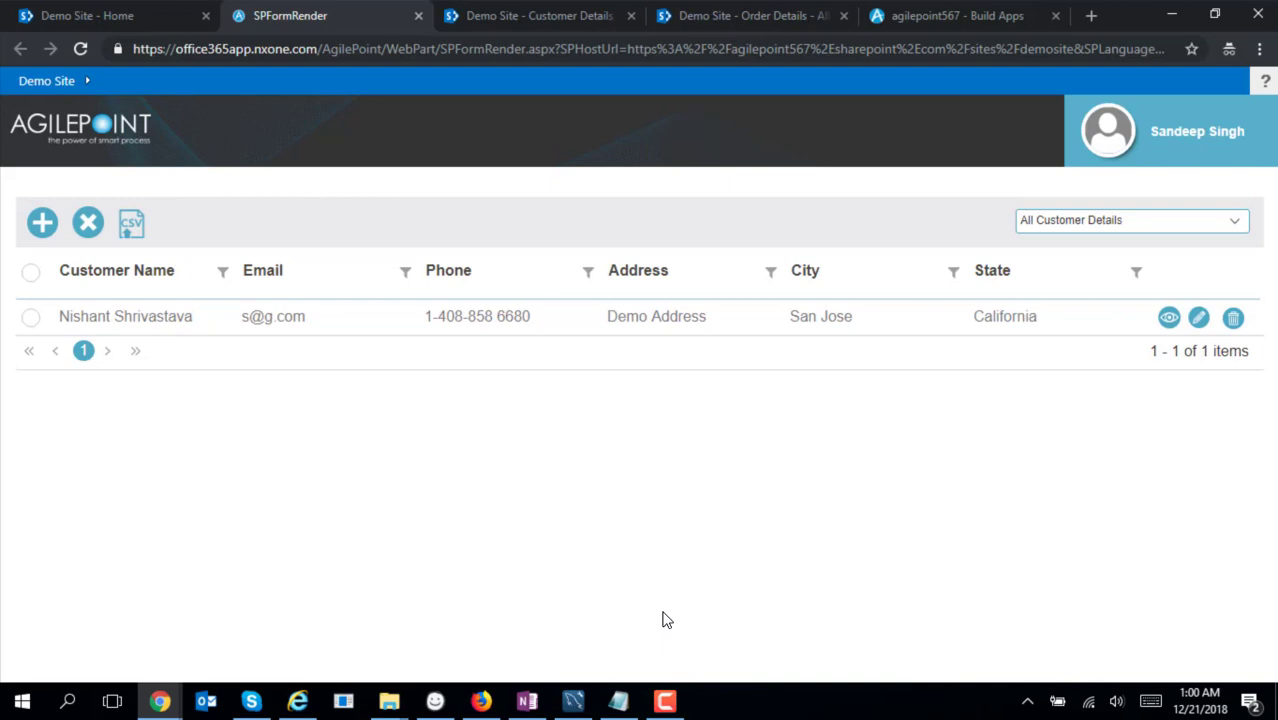
# Start a new record from the All Customer Details view and enter the customer's email and phone
pyautogui.click(1238, 220)
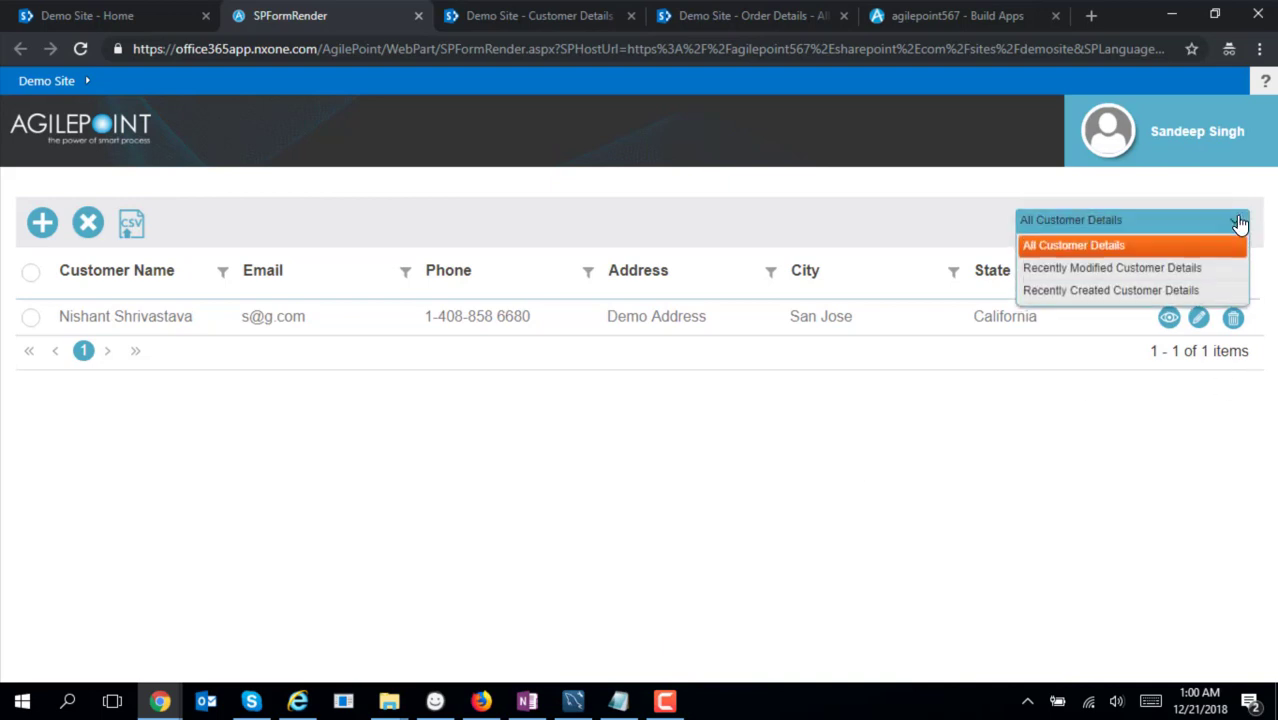
pyautogui.click(1238, 220)
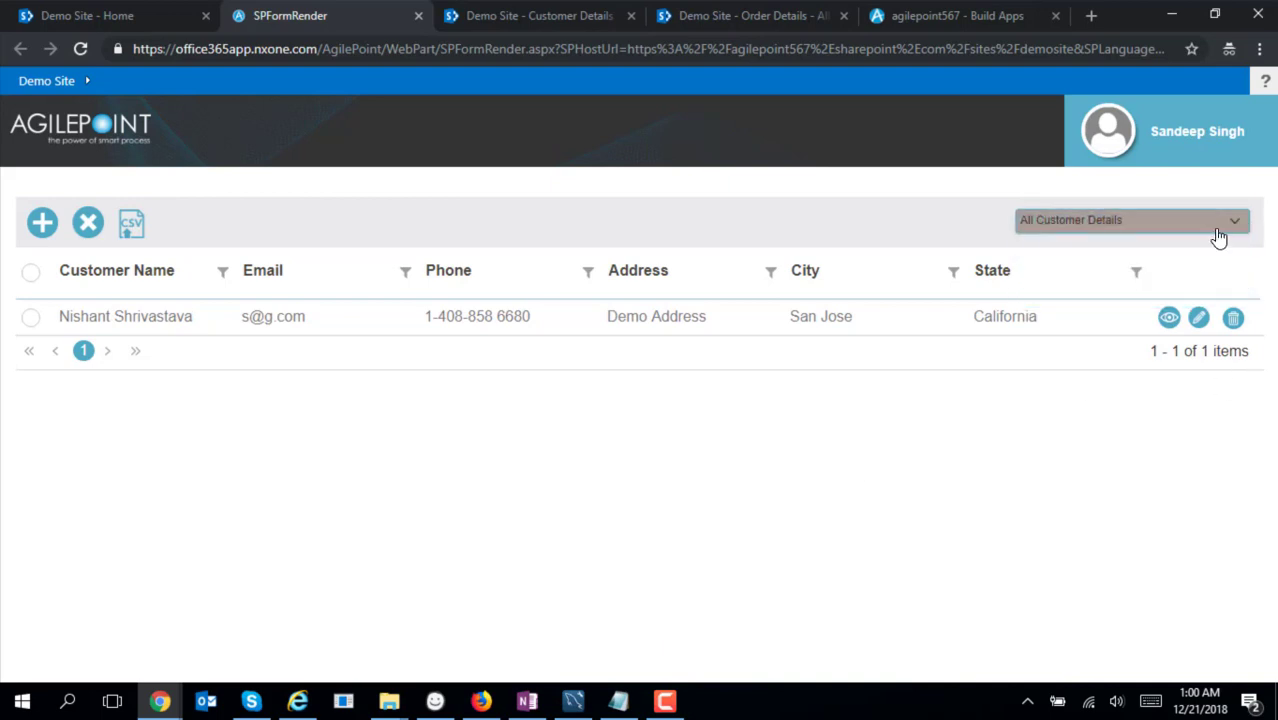
pyautogui.click(42, 226)
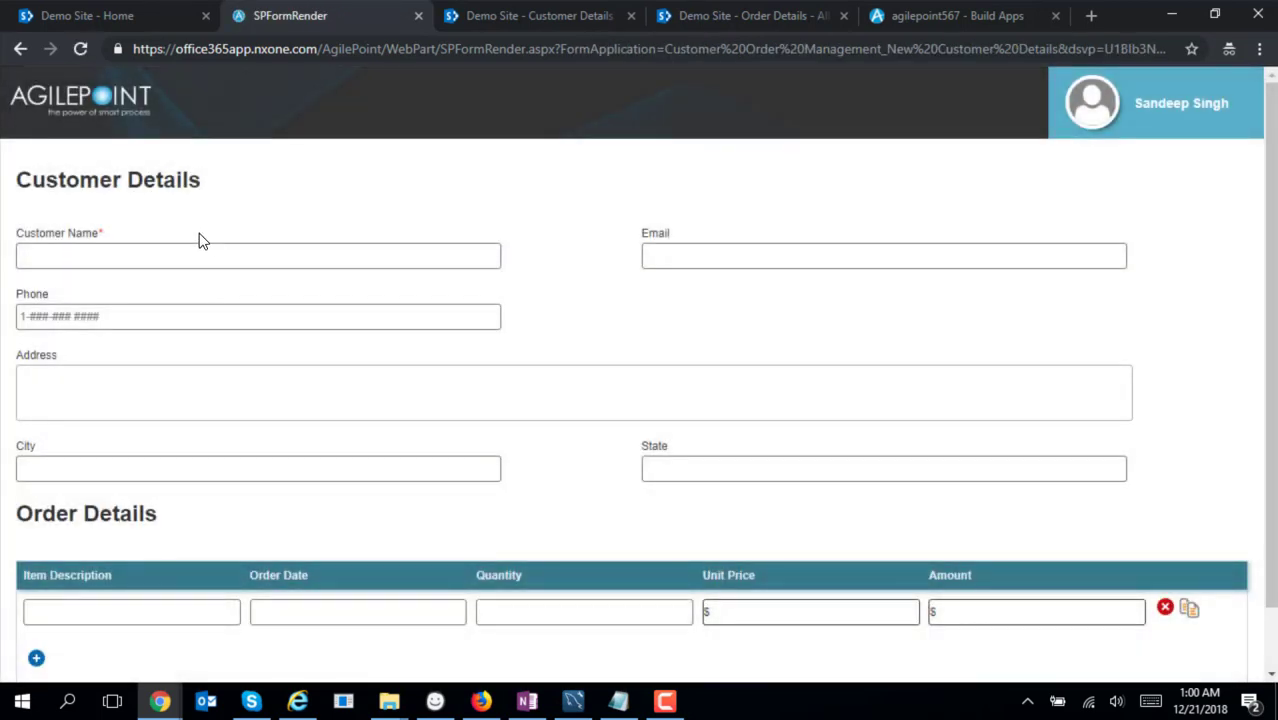
pyautogui.click(215, 248)
pyautogui.write('Da')
pyautogui.write('d@')
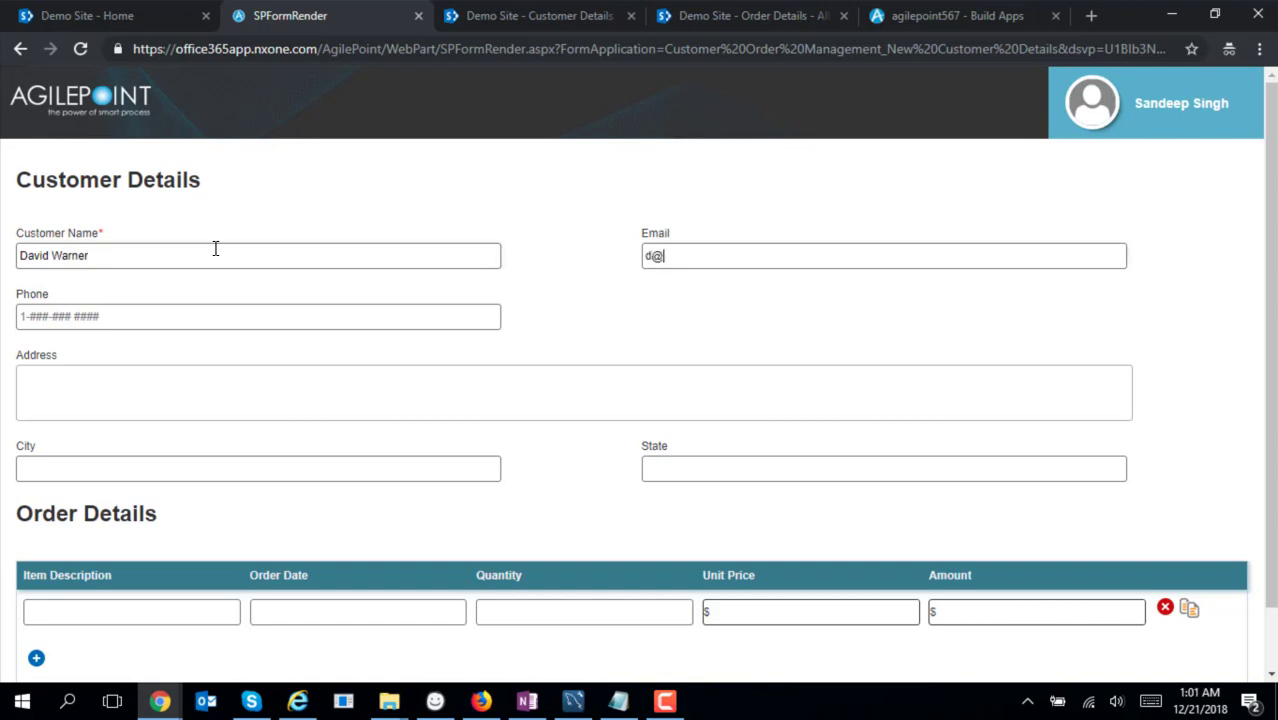
pyautogui.write('w.com')
pyautogui.press('Tab')
pyautogui.write('1')
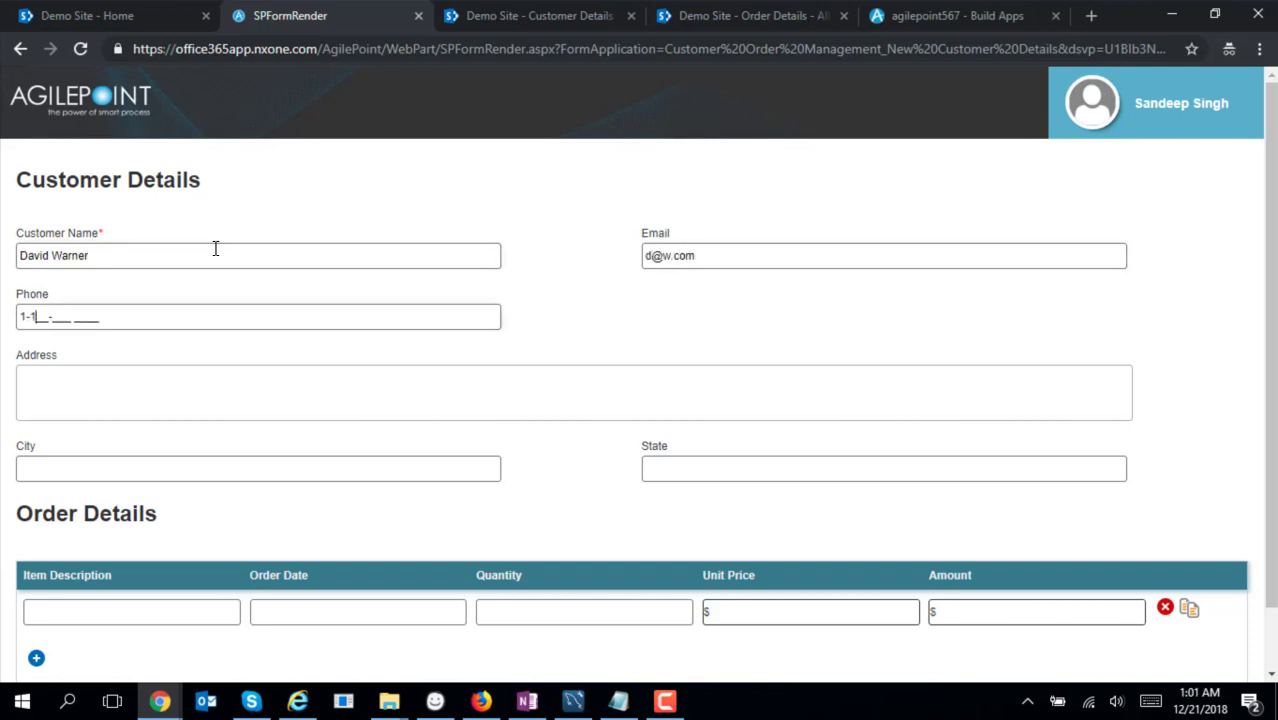
pyautogui.write('11-111 1111')
# Fill in the address, city San Jose and state CA
pyautogui.press('Tab')
pyautogui.write('Dem')
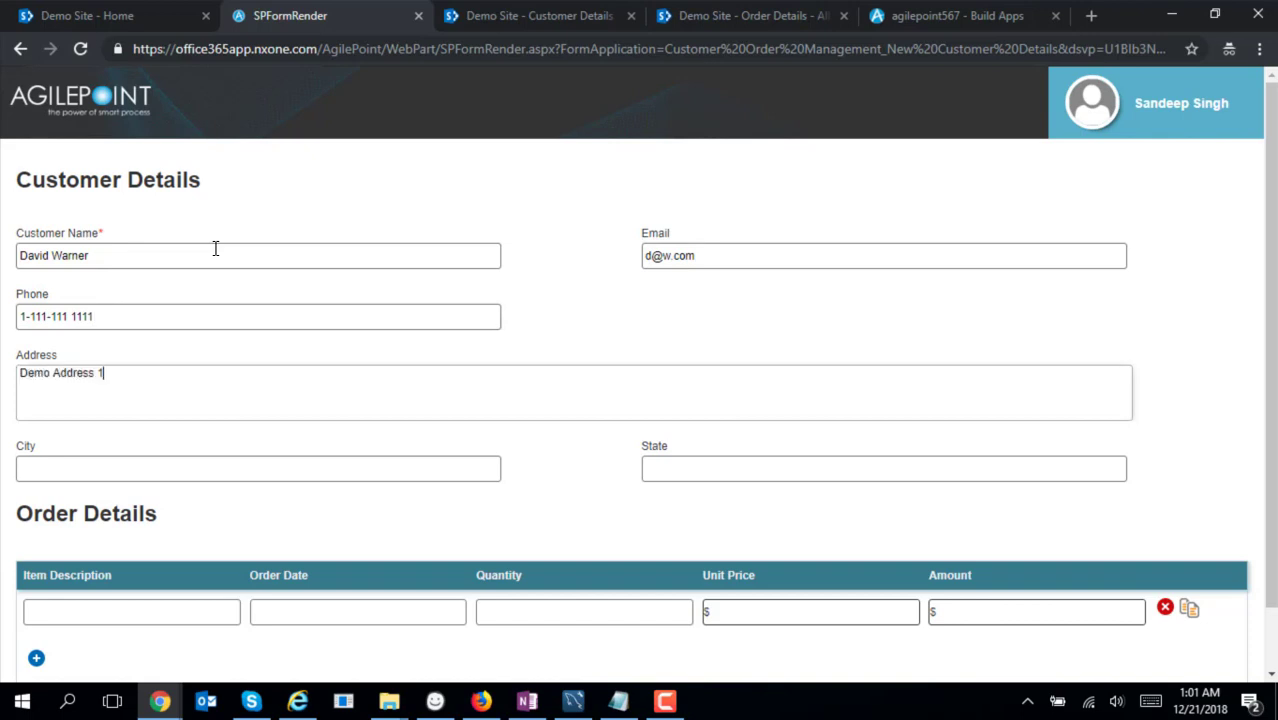
pyautogui.press('Tab')
pyautogui.write('San Jose')
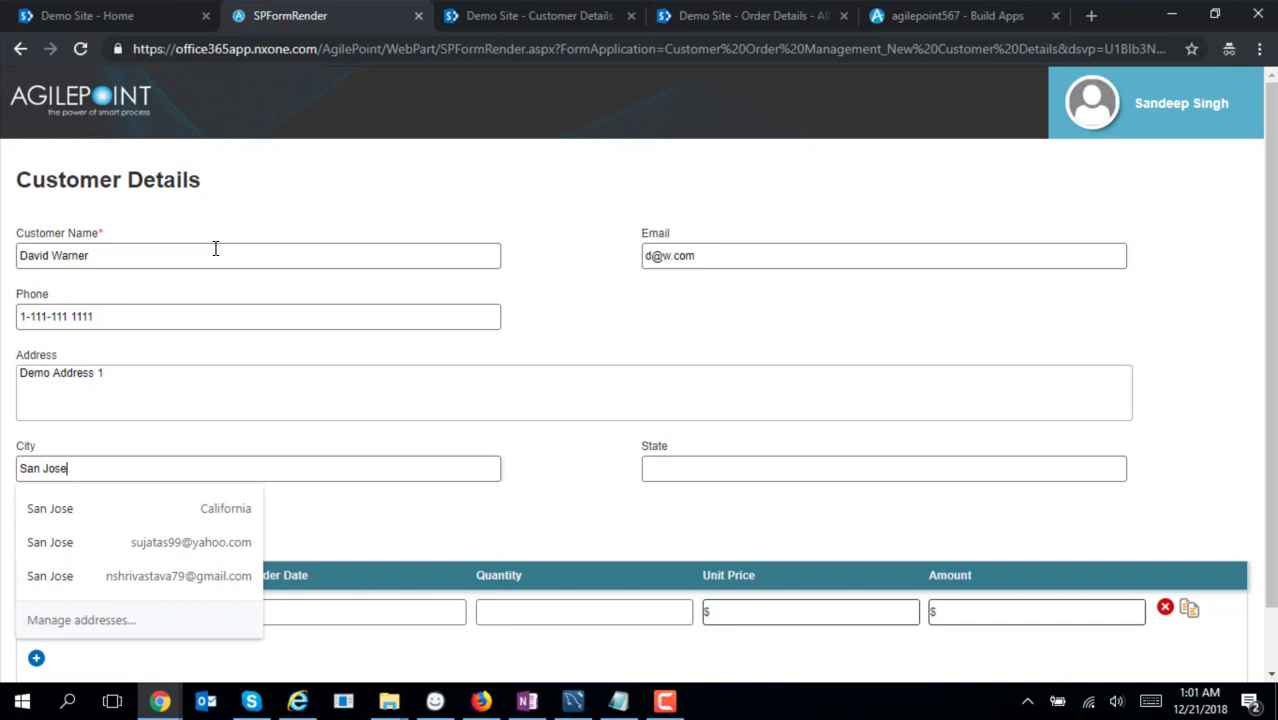
pyautogui.press('Tab')
pyautogui.write('CA')
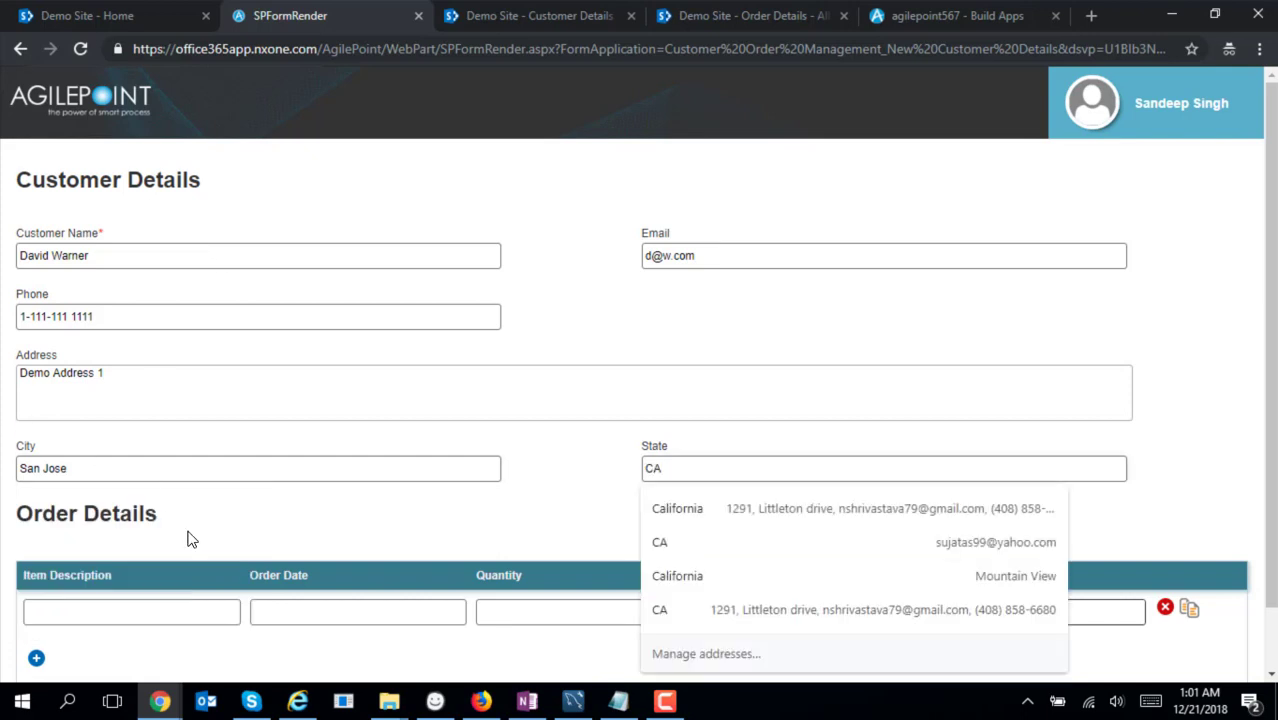
# Add an order line for 1 Recliner Sofa dated 12/21/2018 at $600.00
pyautogui.click(168, 614)
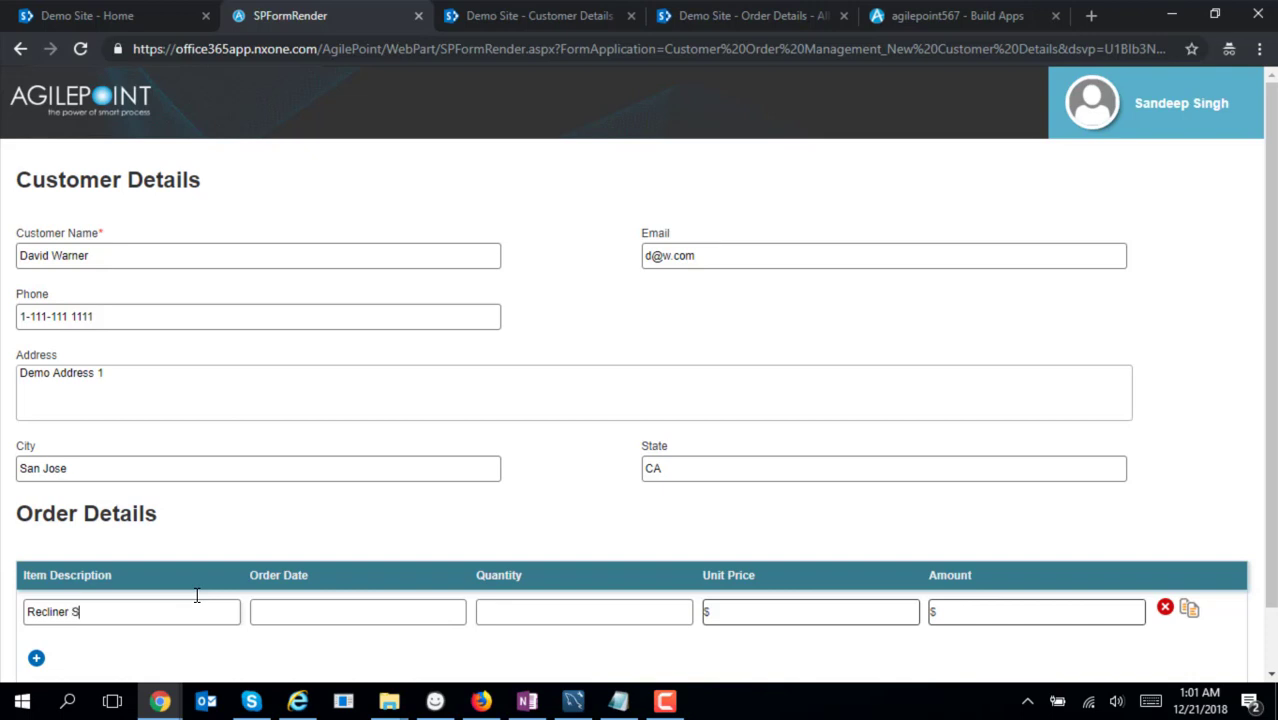
pyautogui.write('Recliner Sofa')
pyautogui.press('Tab')
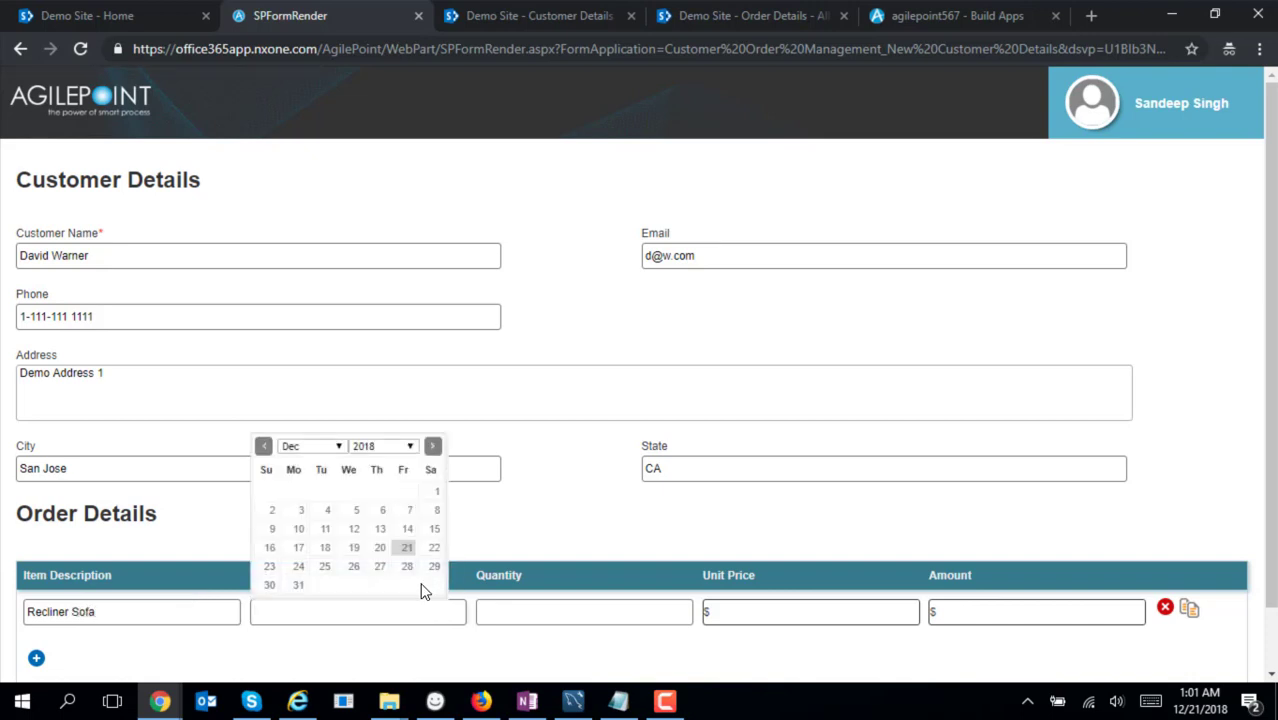
pyautogui.click(410, 553)
pyautogui.click(579, 607)
pyautogui.write('1')
pyautogui.press('Tab')
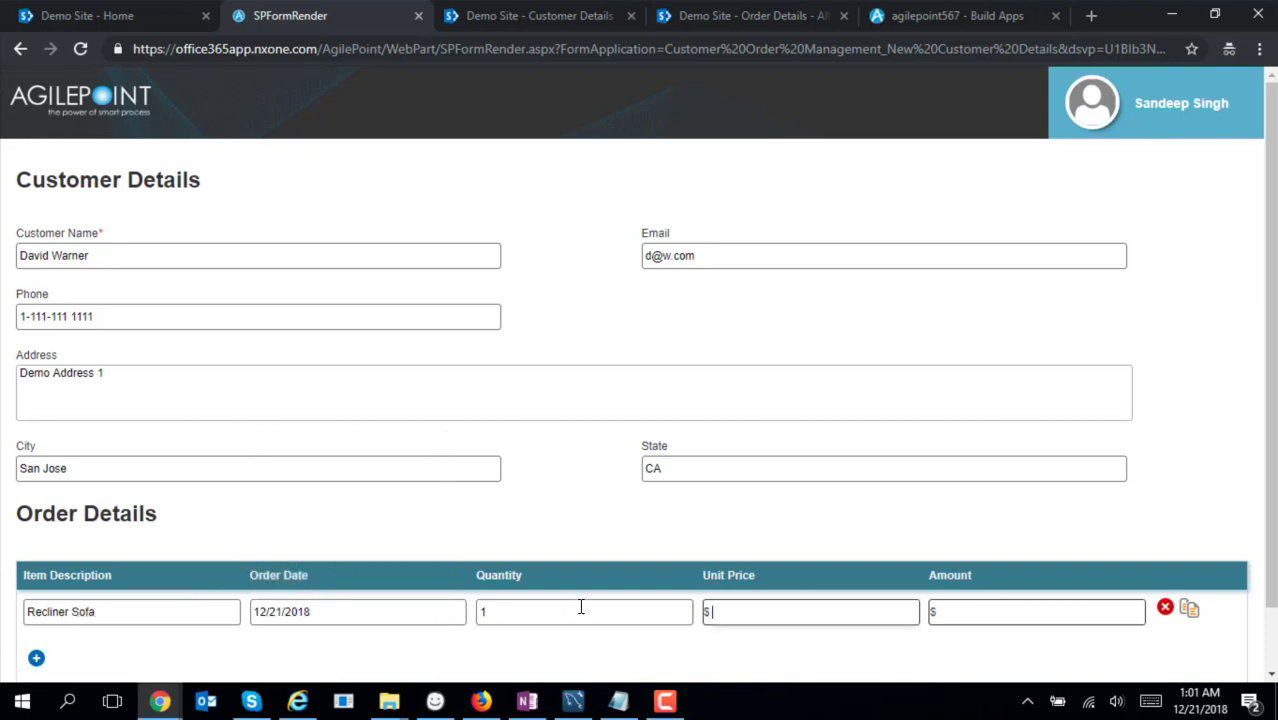
pyautogui.press('Tab')
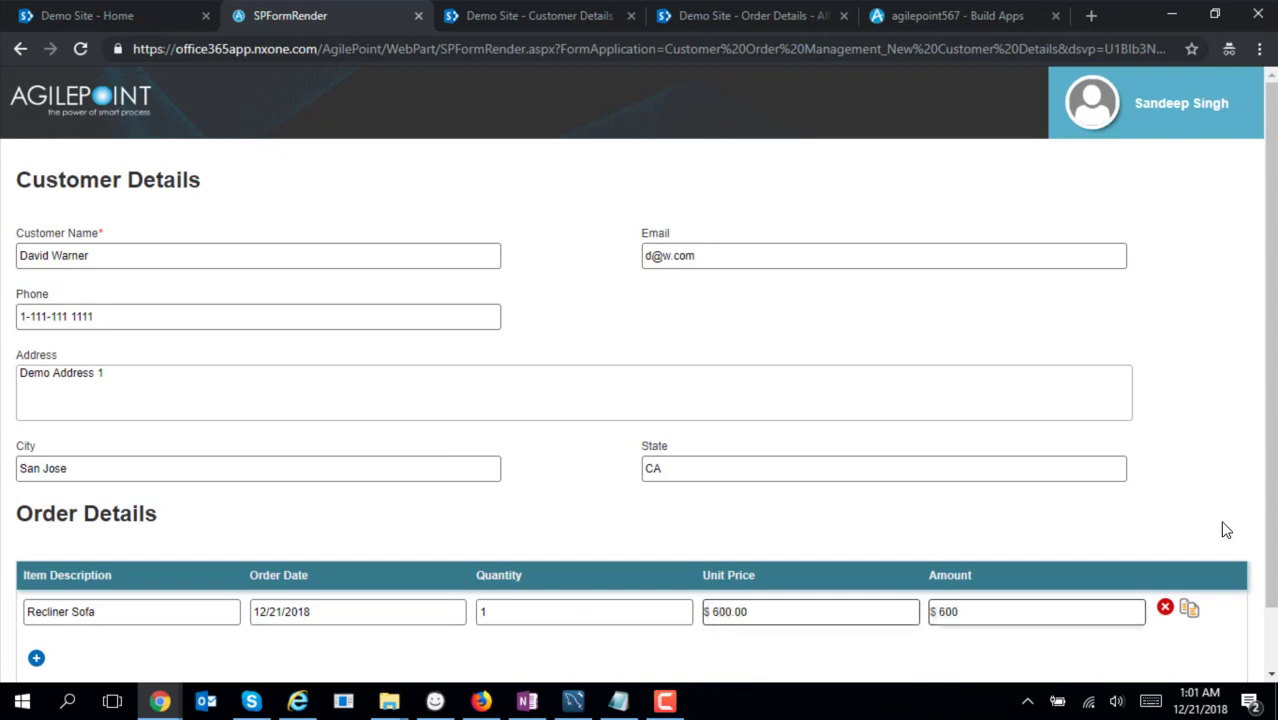
pyautogui.scroll(-1, 1263, 517)
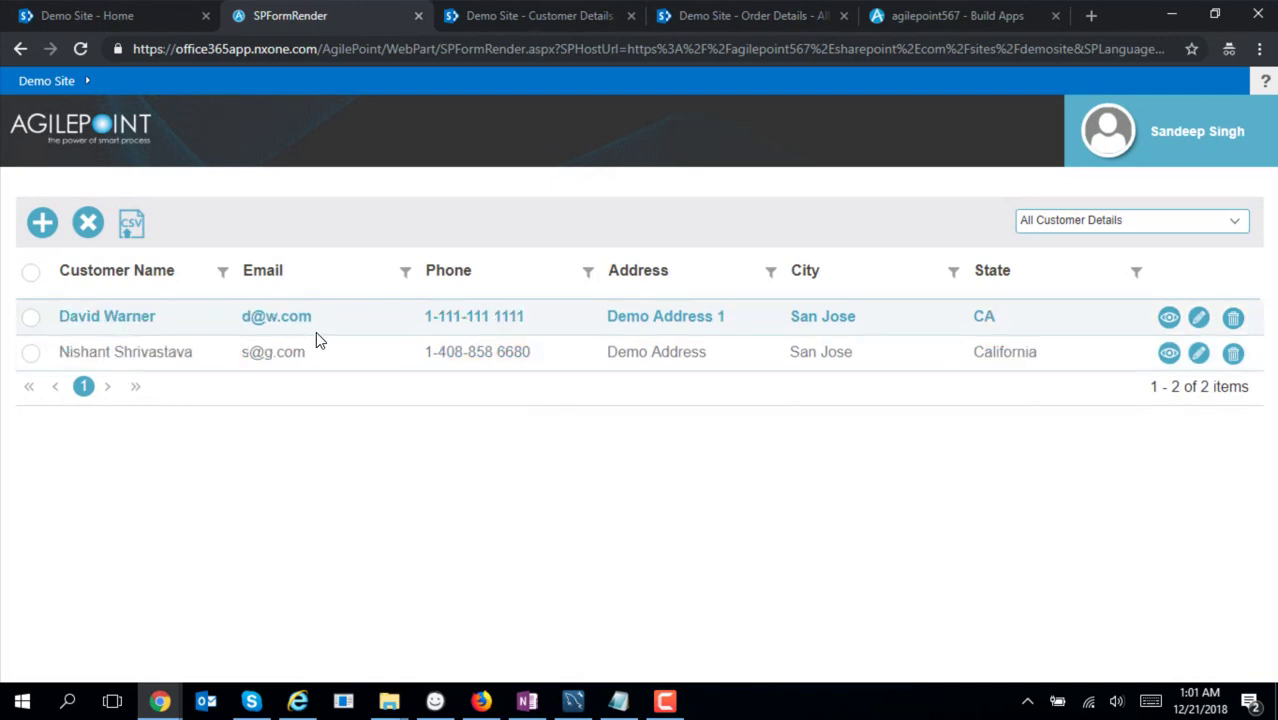
# Open the San Jose customer's saved Recliner Sofa record, then return to the Demo Site home
pyautogui.click(1170, 320)
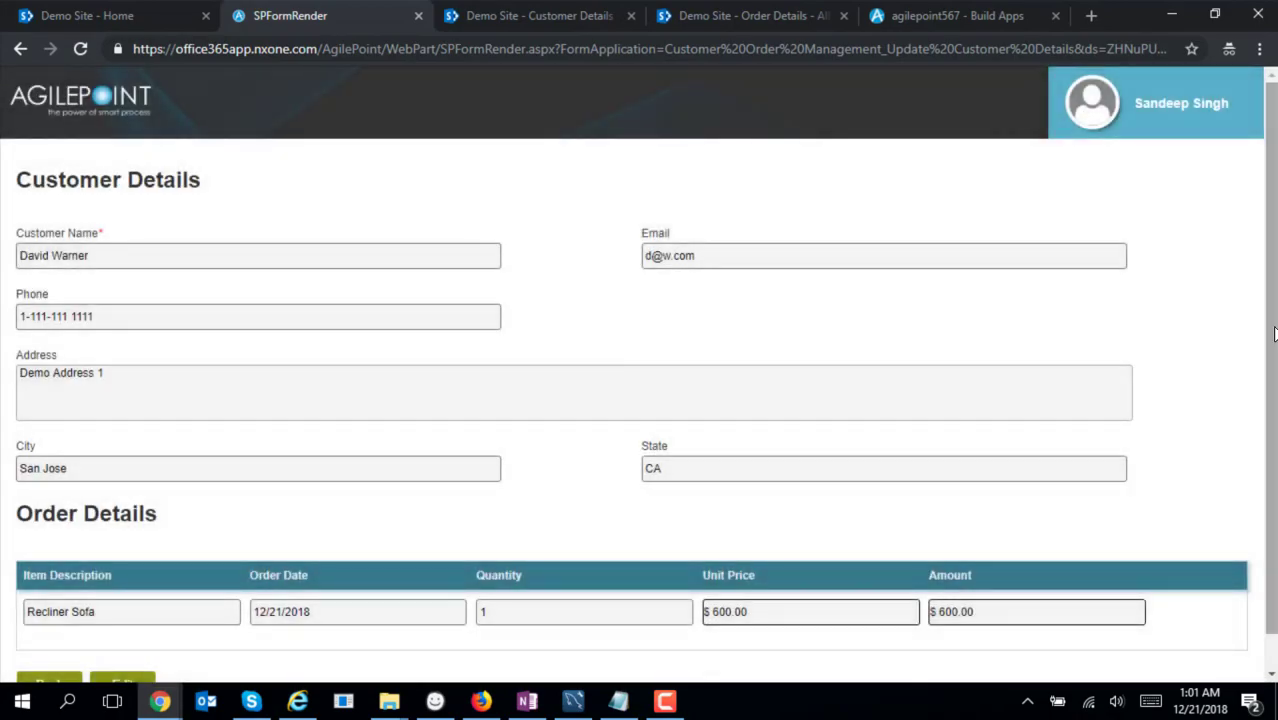
pyautogui.scroll(-1, 1274, 333)
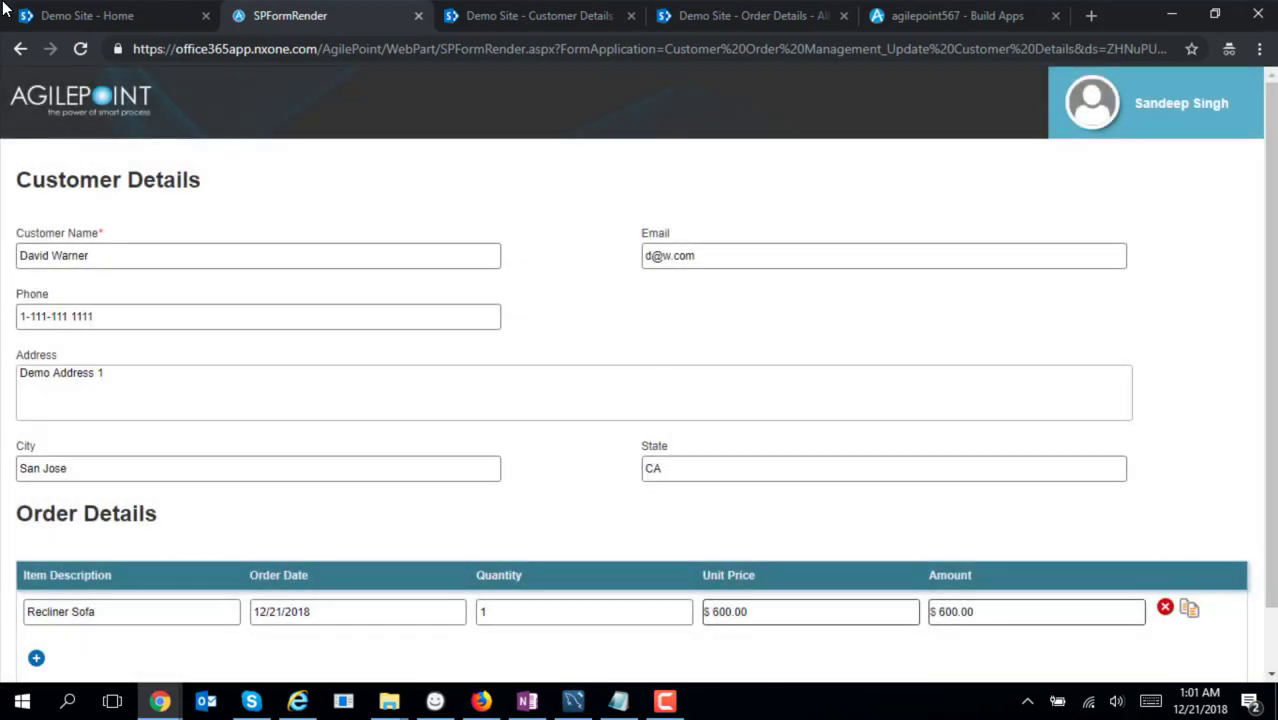
pyautogui.click(82, 15)
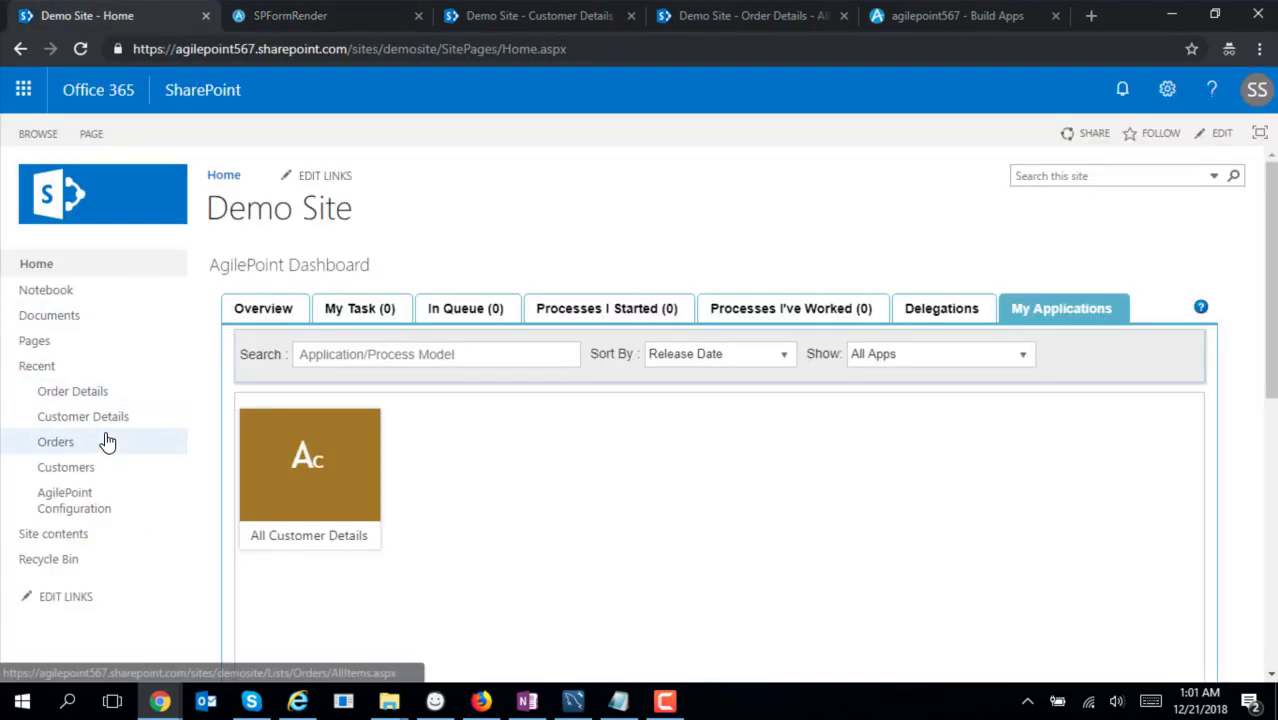
# Open the Customer Details list from Recent to see both San Jose customers
pyautogui.moveTo(372, 459)
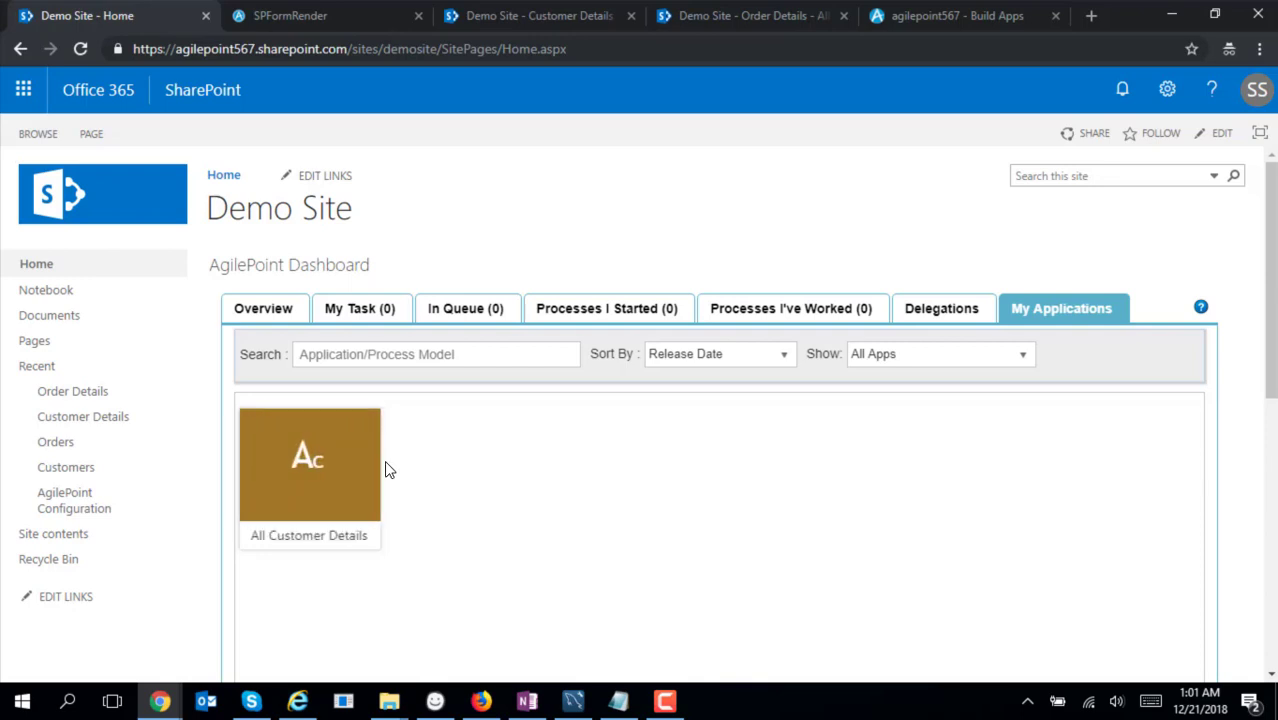
pyautogui.click(88, 420)
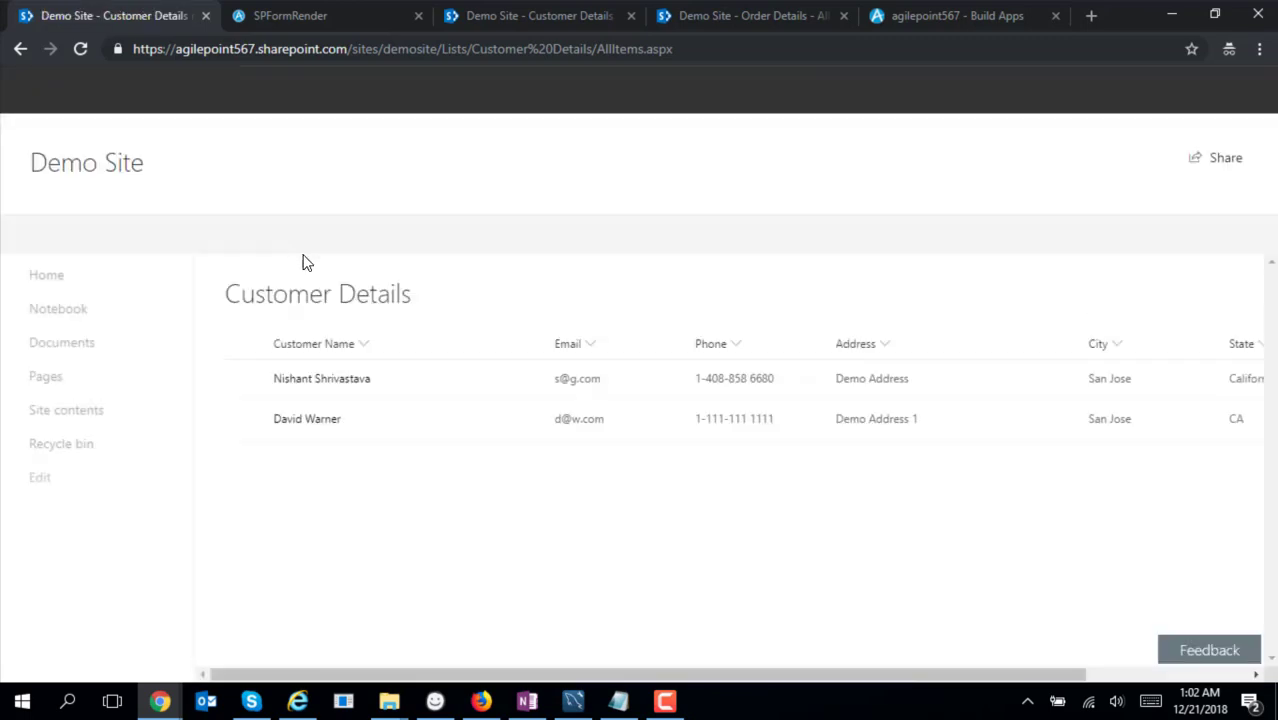